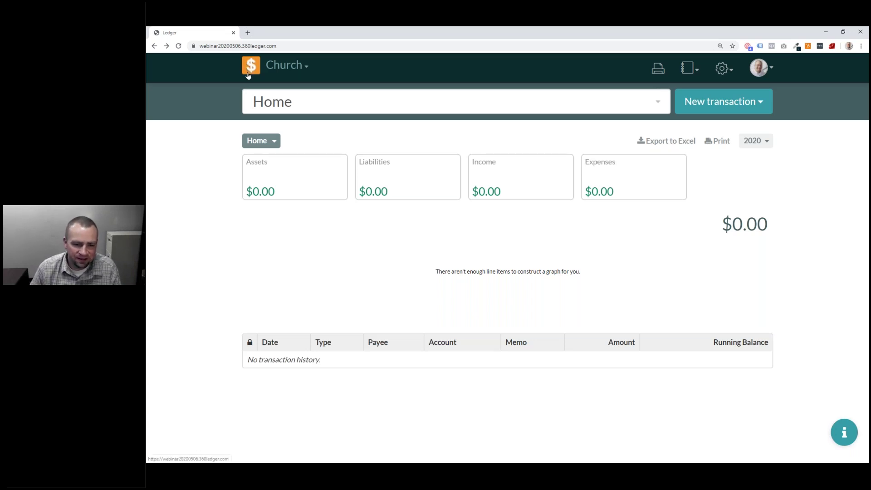
# - Look over the available reports, settings, user options, account categories and new transaction types for the Church book
pyautogui.click(292, 72)
pyautogui.click(299, 69)
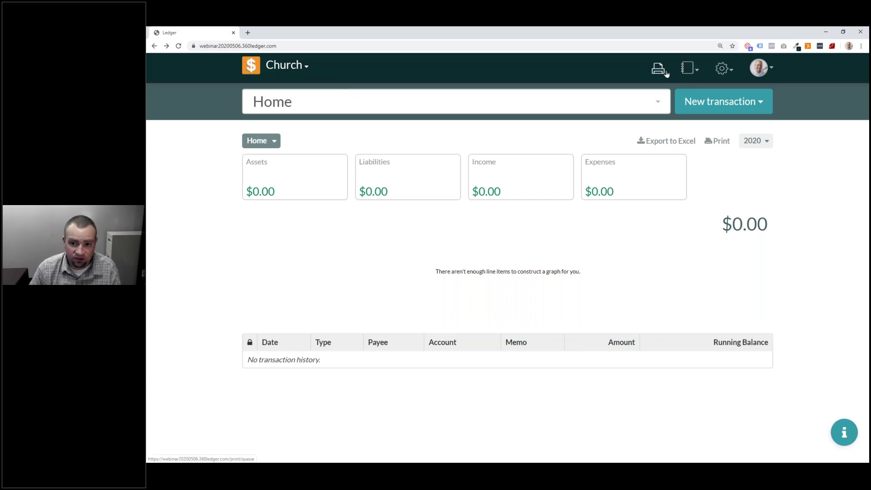
pyautogui.click(688, 68)
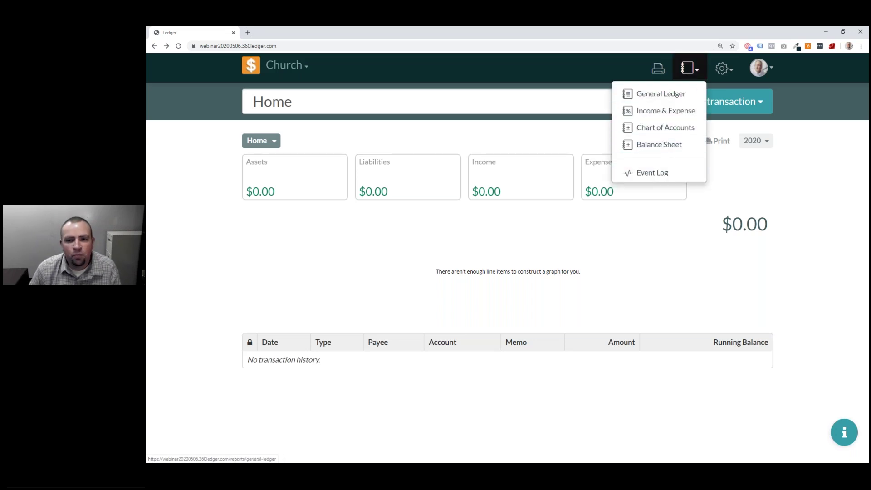
pyautogui.click(725, 71)
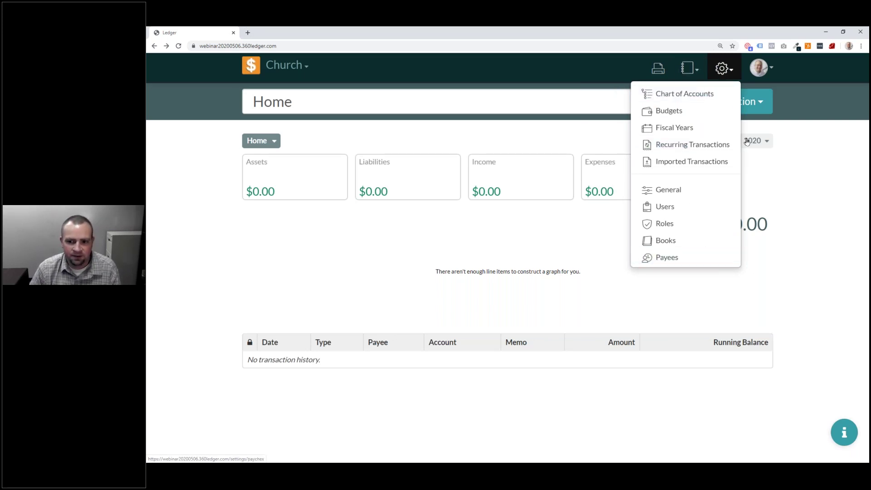
pyautogui.click(766, 70)
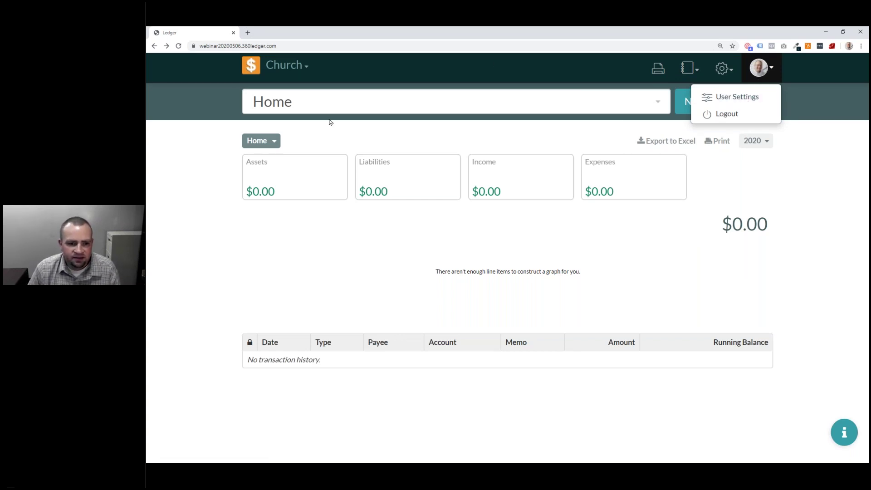
pyautogui.click(241, 98)
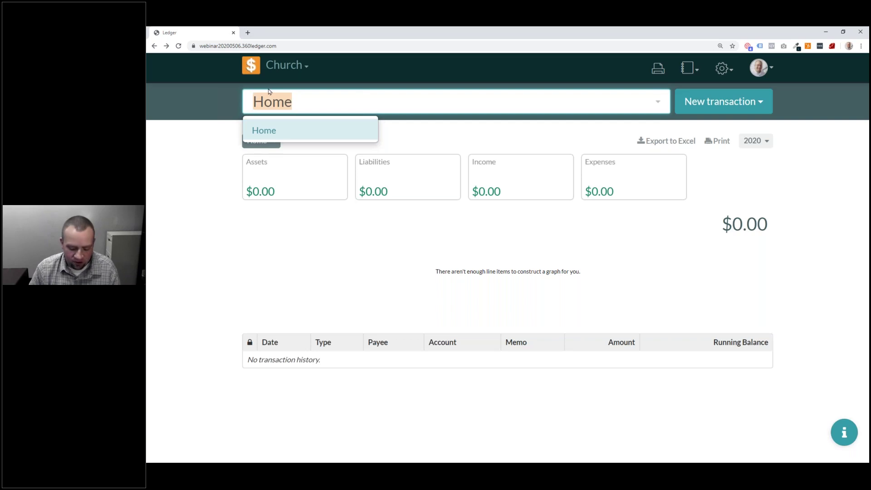
pyautogui.press('BackSpace')
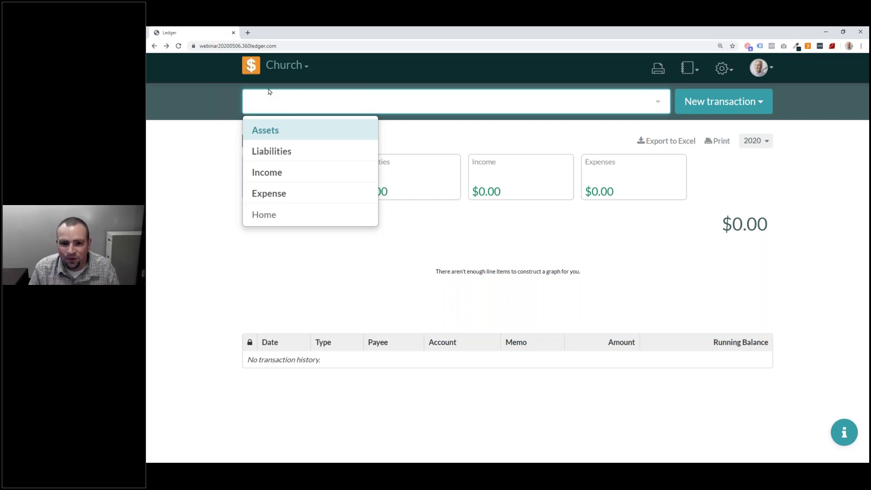
pyautogui.click(783, 119)
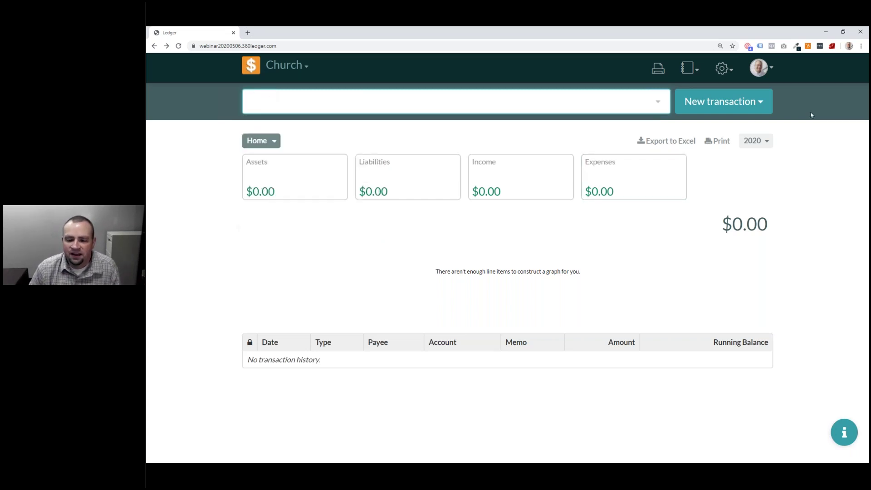
pyautogui.click(740, 112)
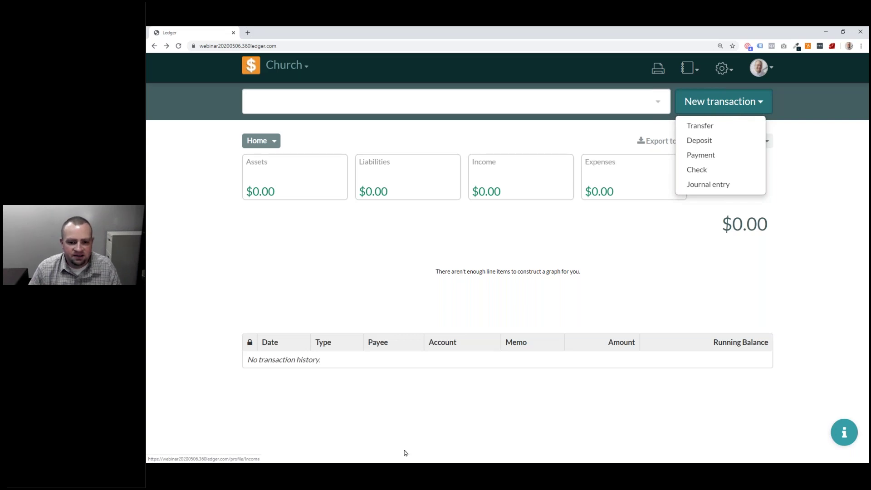
pyautogui.click(704, 291)
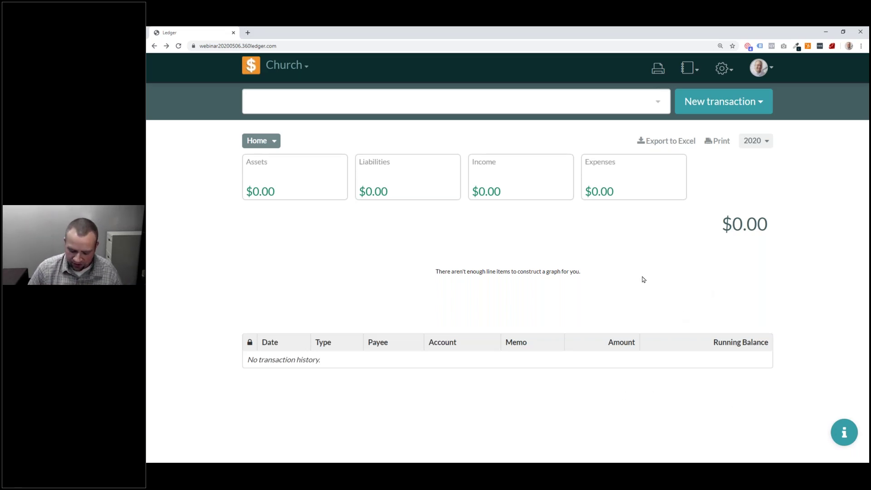
# - Enlarge the page and look over the suggested help articles and the support message form, including its contact number
pyautogui.hotkey('ctrl', '+')
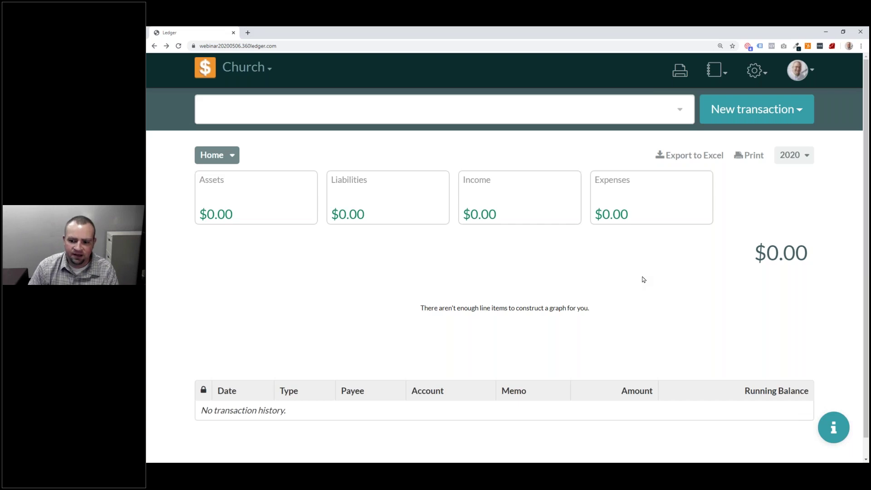
pyautogui.click(833, 429)
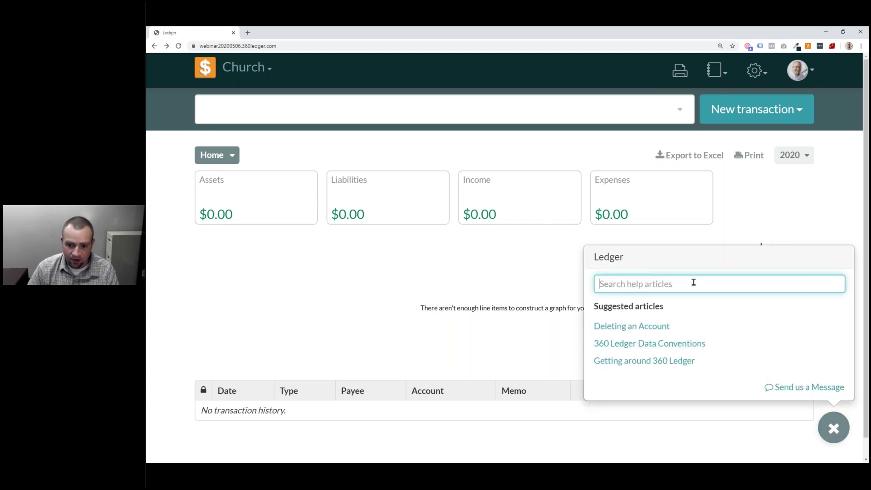
pyautogui.click(810, 388)
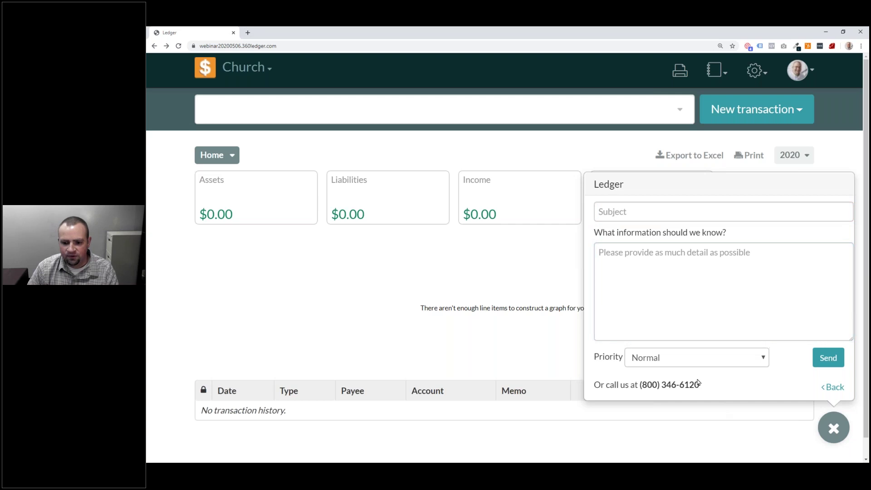
pyautogui.moveTo(641, 384); pyautogui.dragTo(728, 379)
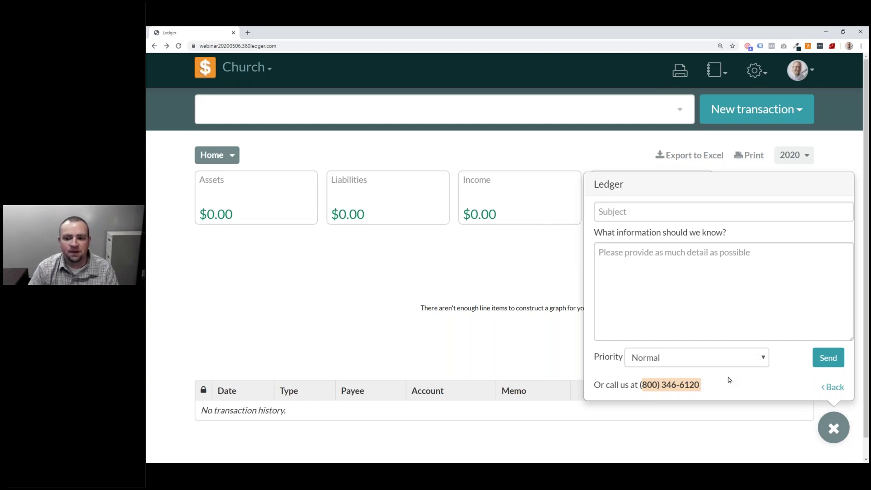
pyautogui.click(833, 428)
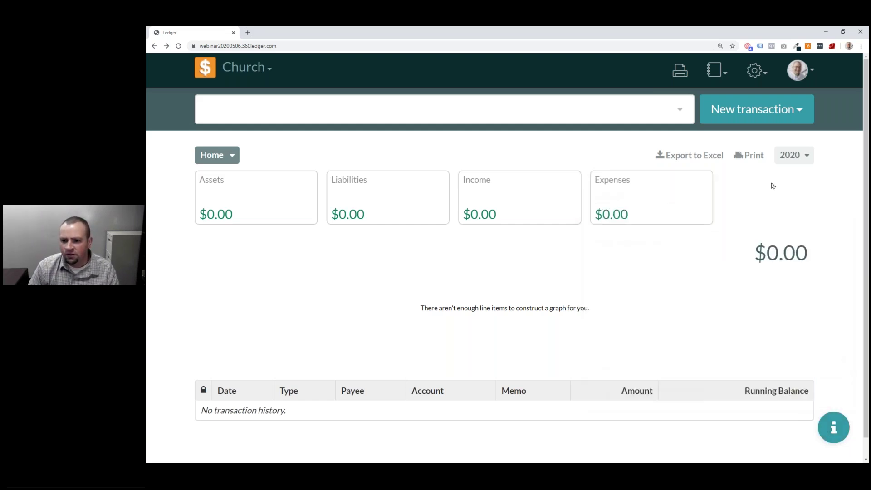
# - Start a new book named School with July as the starting month of its fiscal year
pyautogui.click(755, 70)
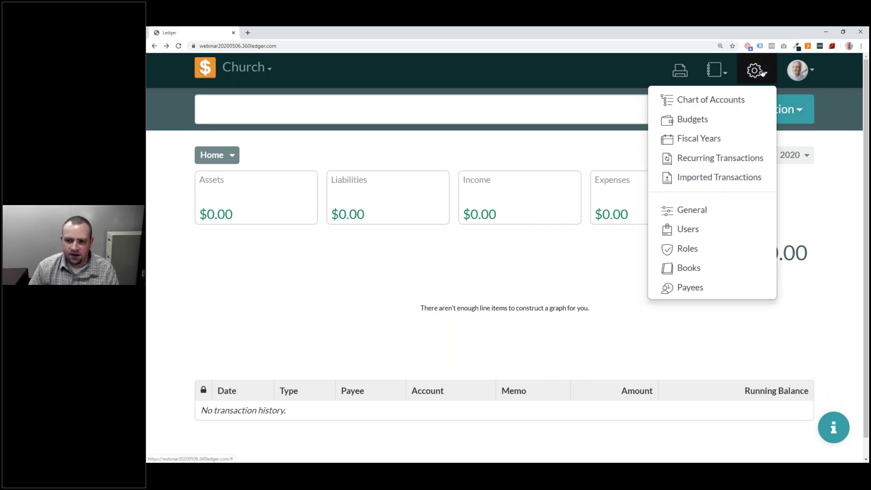
pyautogui.click(687, 269)
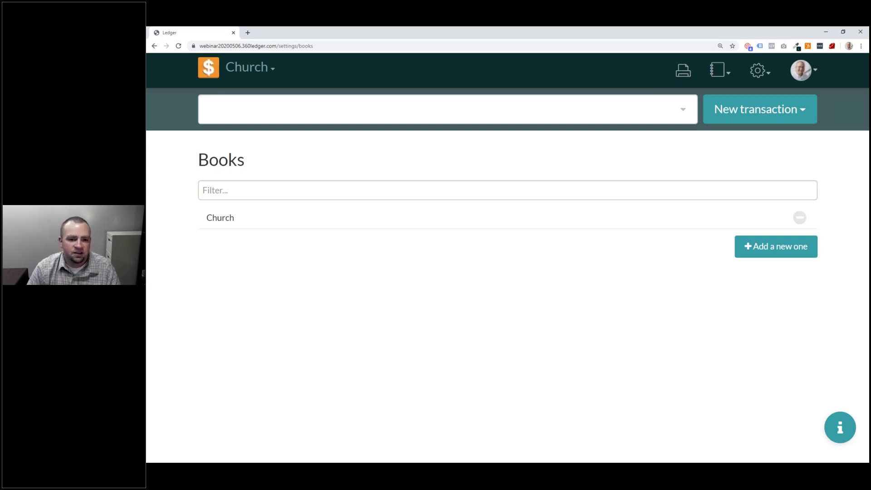
pyautogui.click(746, 248)
pyautogui.click(246, 246)
pyautogui.write('School')
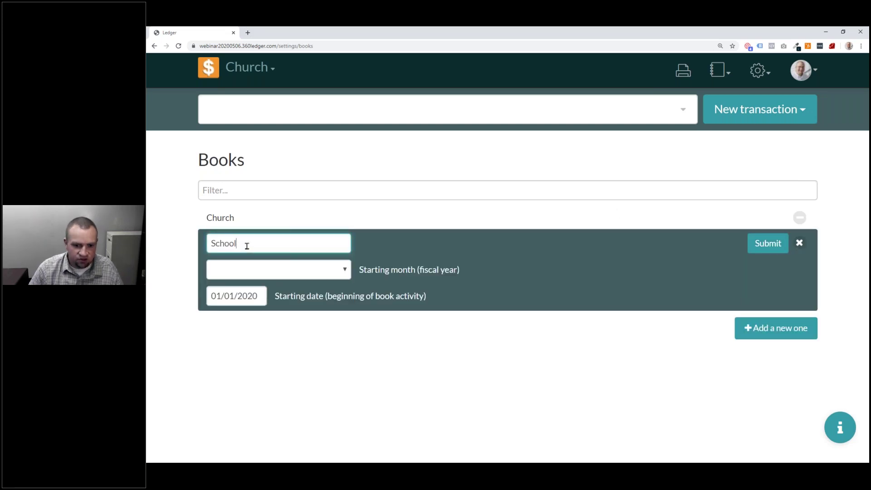
pyautogui.click(325, 264)
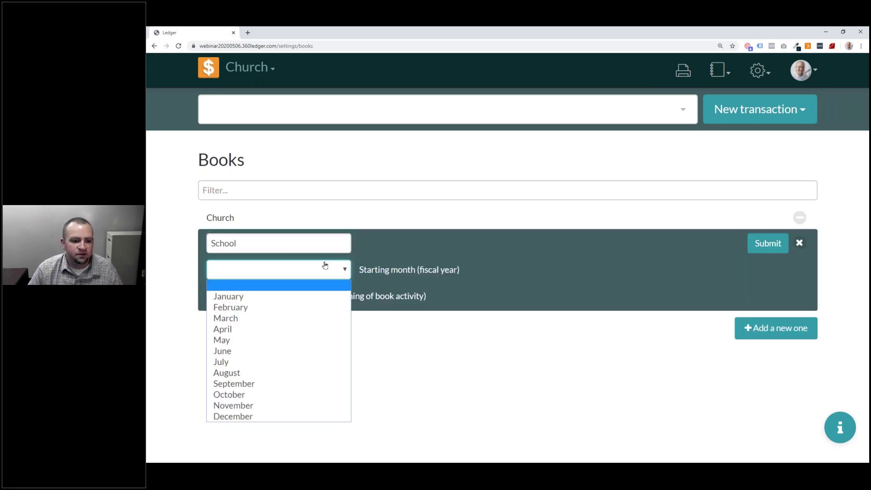
pyautogui.click(282, 362)
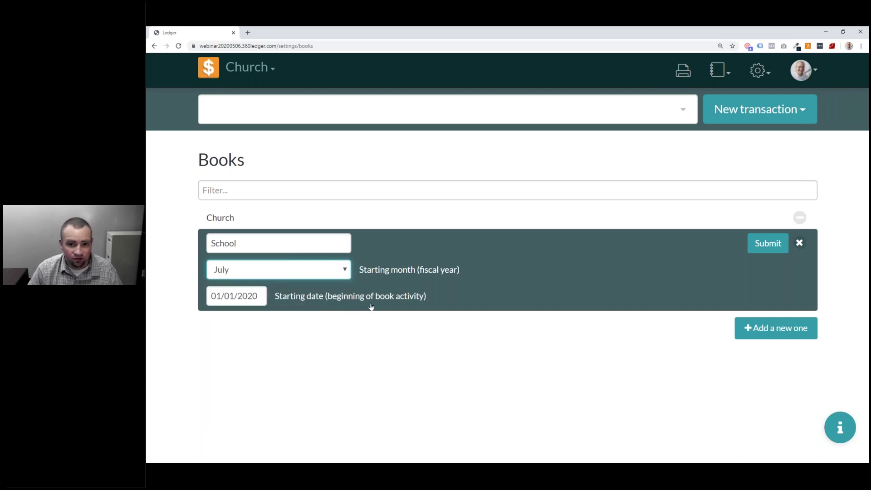
# - Set the School book's starting date to 07/01/2020 and submit the new book
pyautogui.click(241, 294)
pyautogui.click(336, 142)
pyautogui.click(336, 142)
pyautogui.click(335, 143)
pyautogui.click(335, 142)
pyautogui.click(335, 143)
pyautogui.click(335, 142)
pyautogui.click(274, 178)
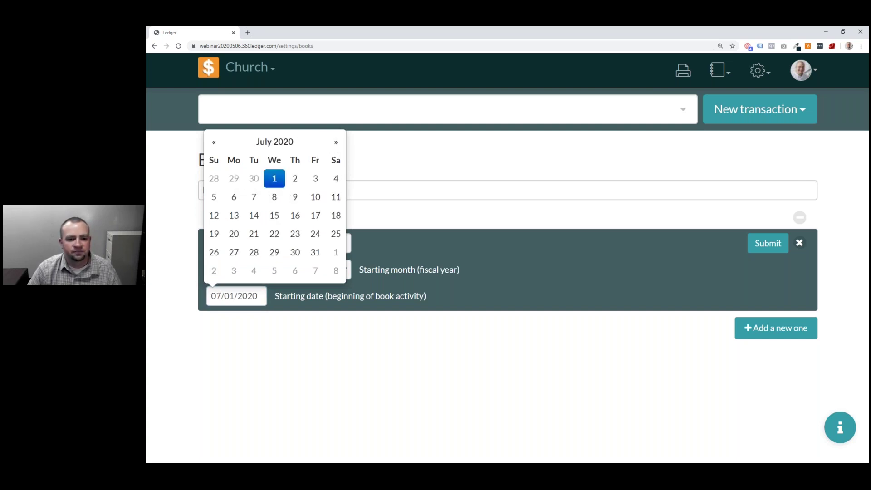
pyautogui.click(761, 243)
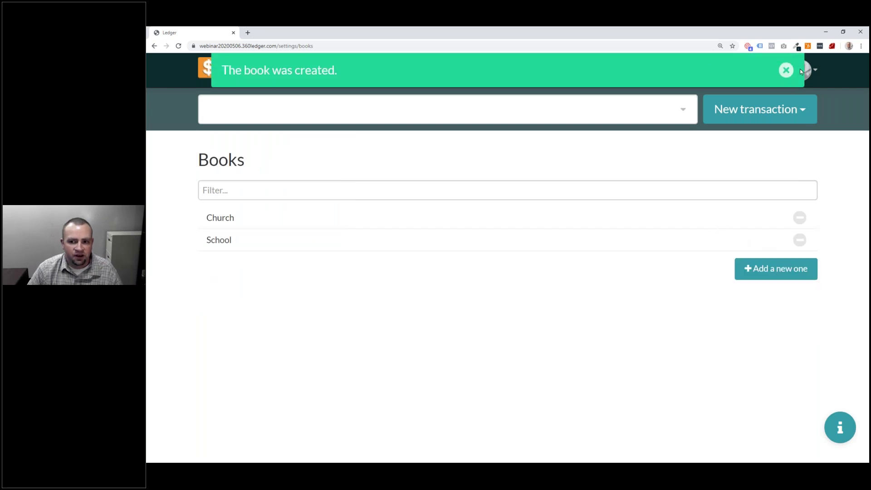
pyautogui.click(785, 70)
# - Switch to the School book to view its home page, and return to the Church book
pyautogui.click(257, 68)
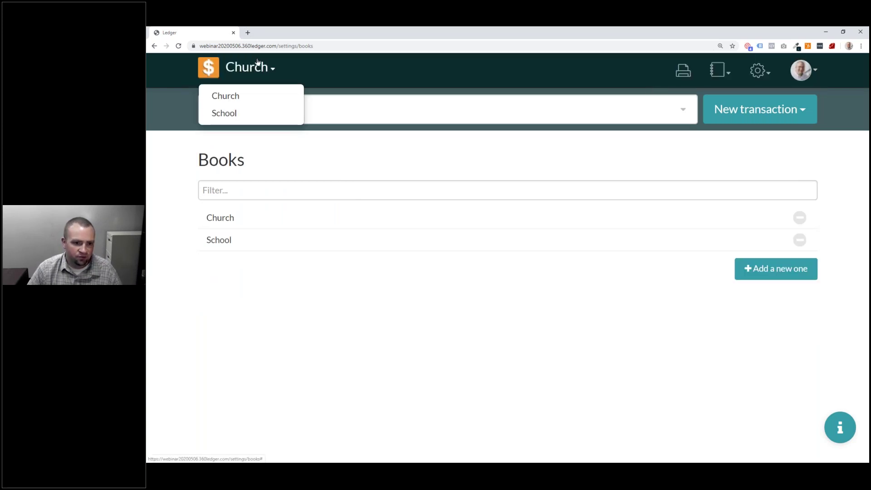
pyautogui.click(248, 111)
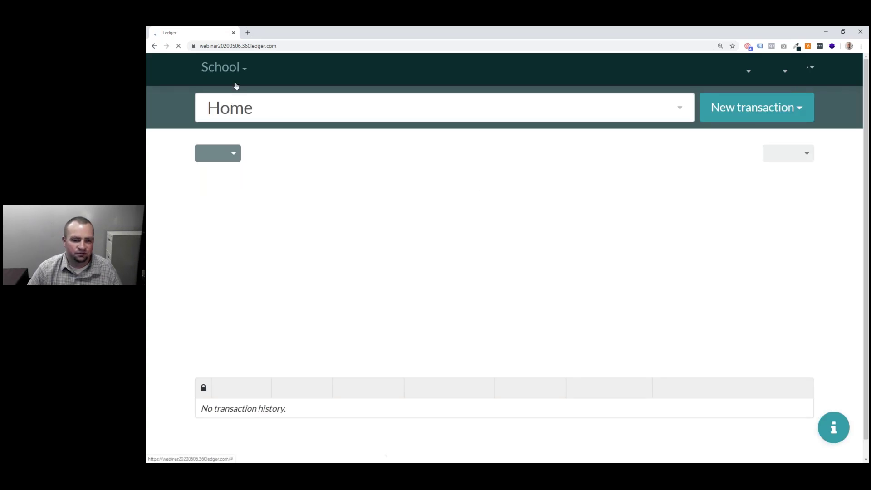
pyautogui.click(236, 86)
pyautogui.click(252, 96)
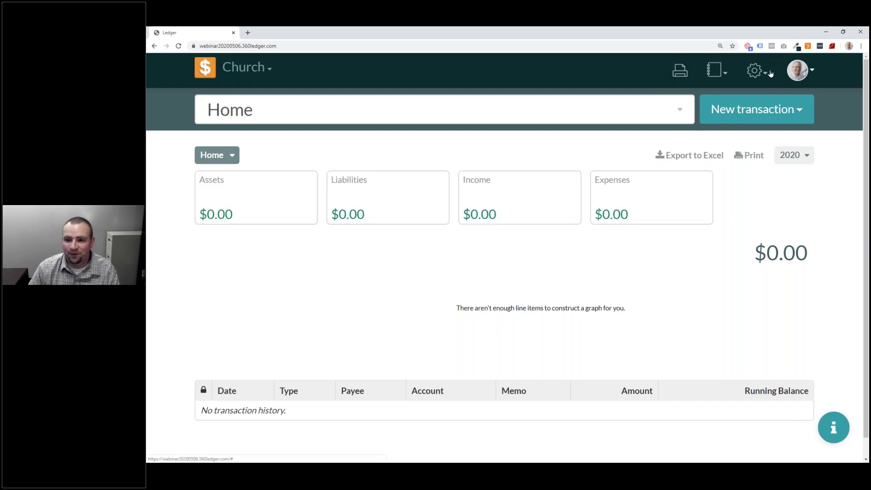
# - View the church's general settings and open the Chart of Accounts settings
pyautogui.click(754, 69)
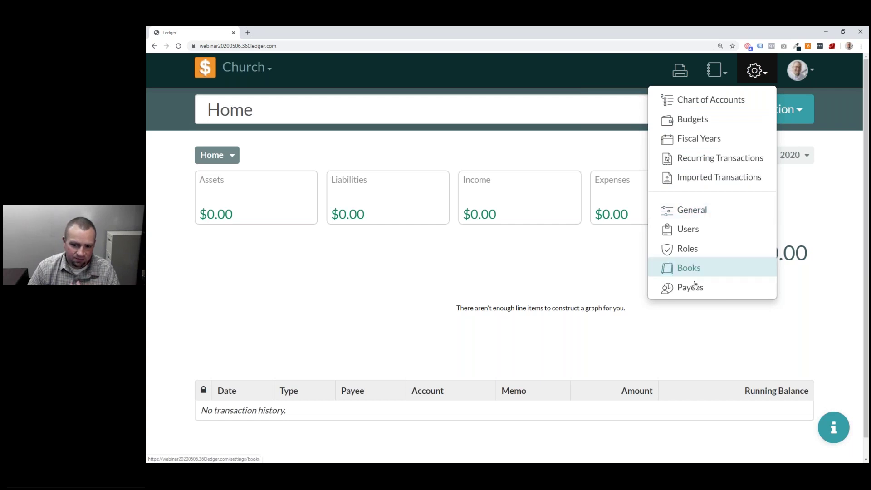
pyautogui.click(727, 215)
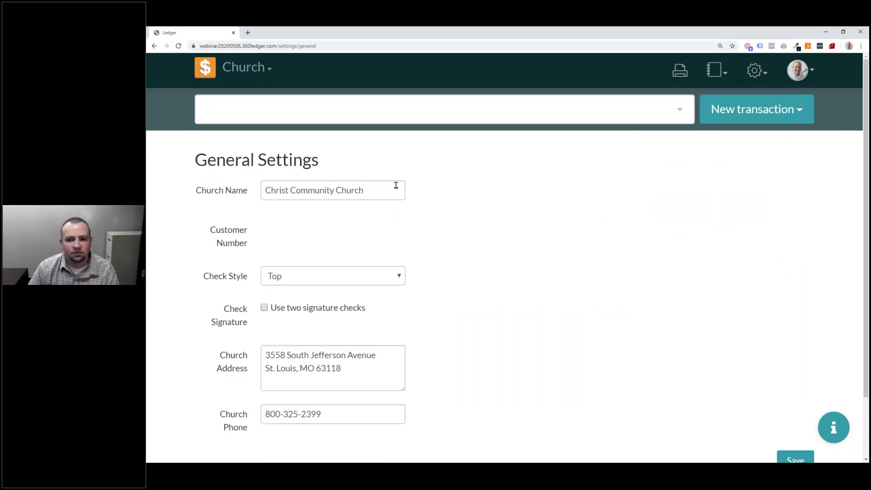
pyautogui.click(755, 70)
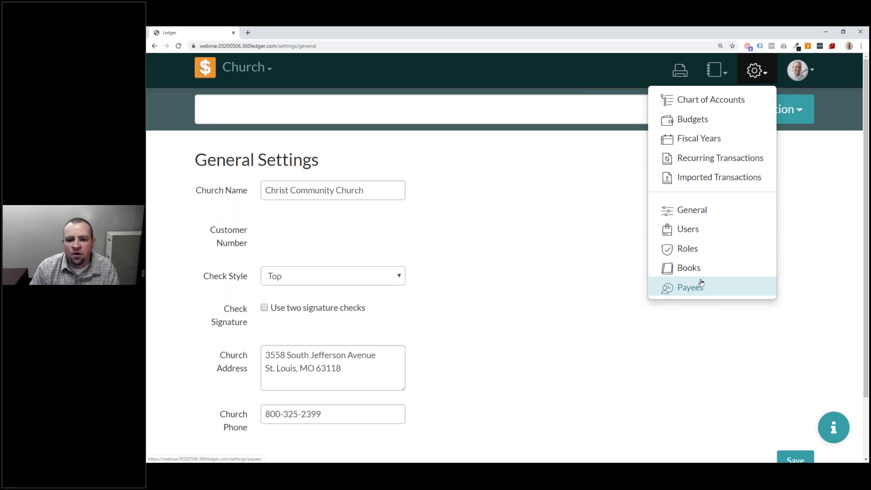
pyautogui.click(713, 99)
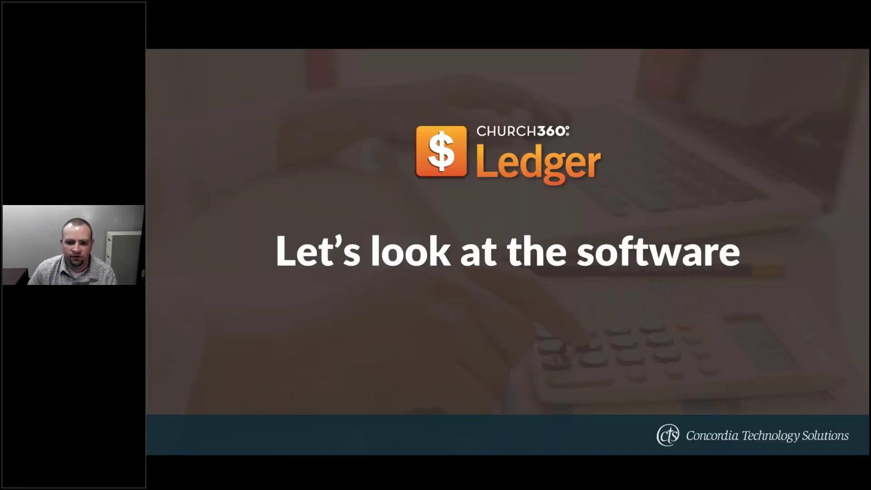
pyautogui.press('Right')
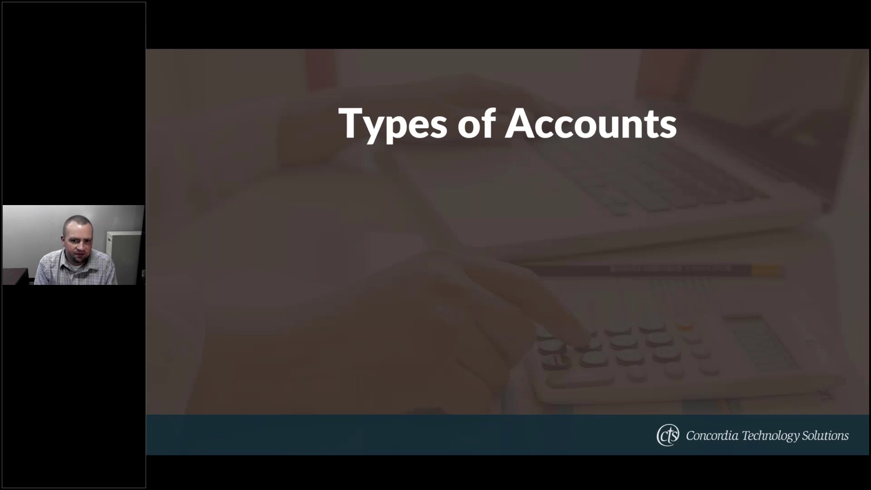
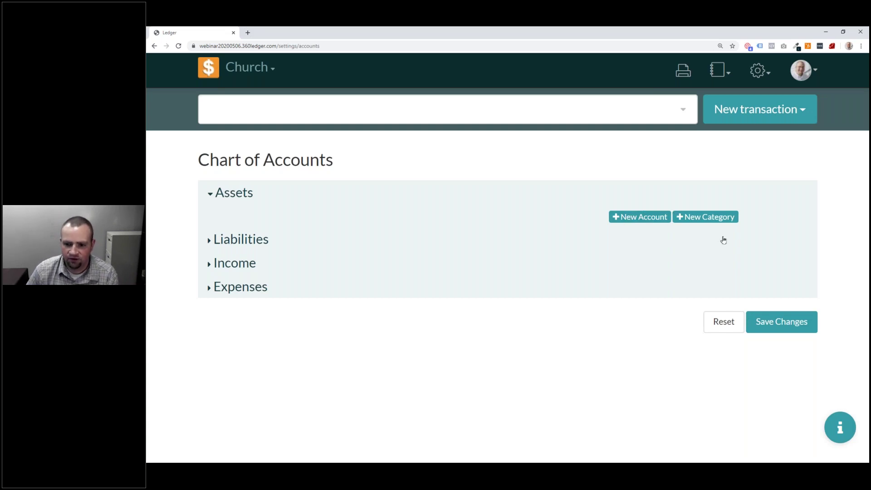
# - Add an asset account named Checking Account that can write checks, with an initial balance of 25645
pyautogui.click(651, 217)
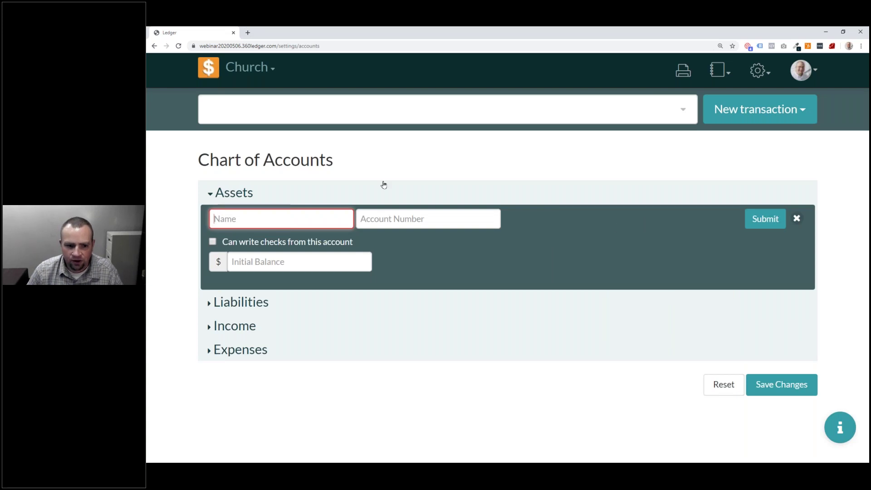
pyautogui.click(292, 221)
pyautogui.write('C')
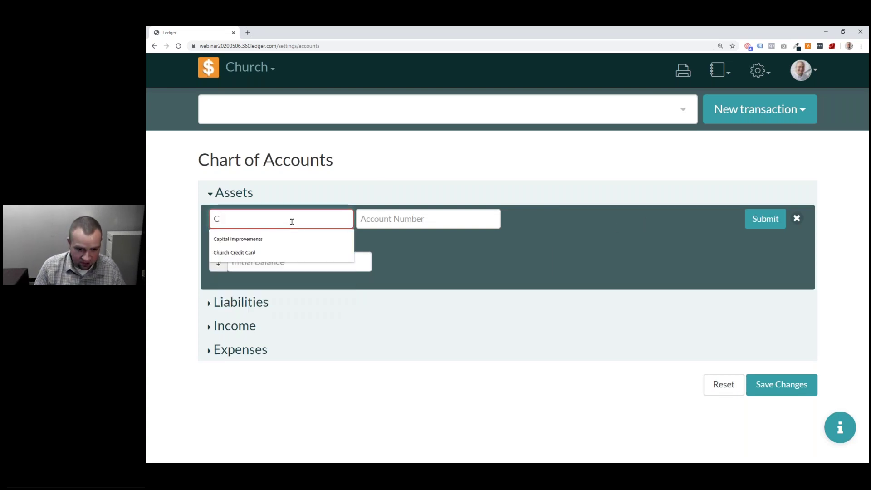
pyautogui.write('hecking Account')
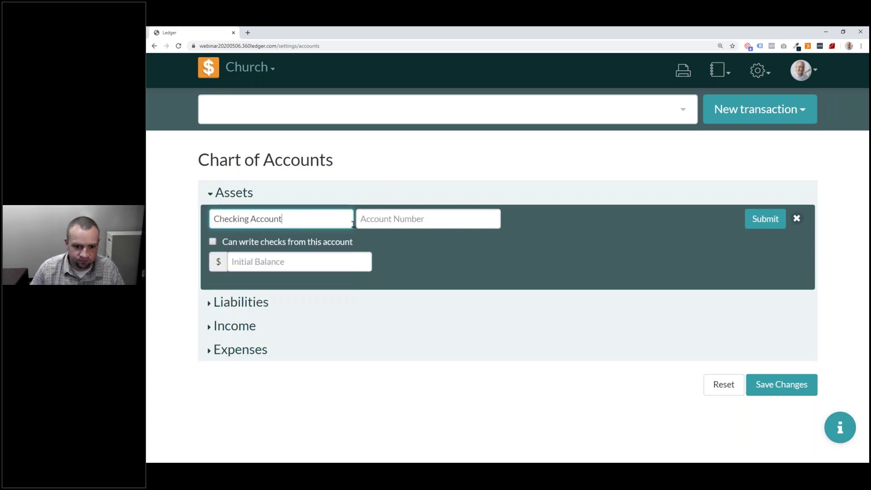
pyautogui.click(408, 222)
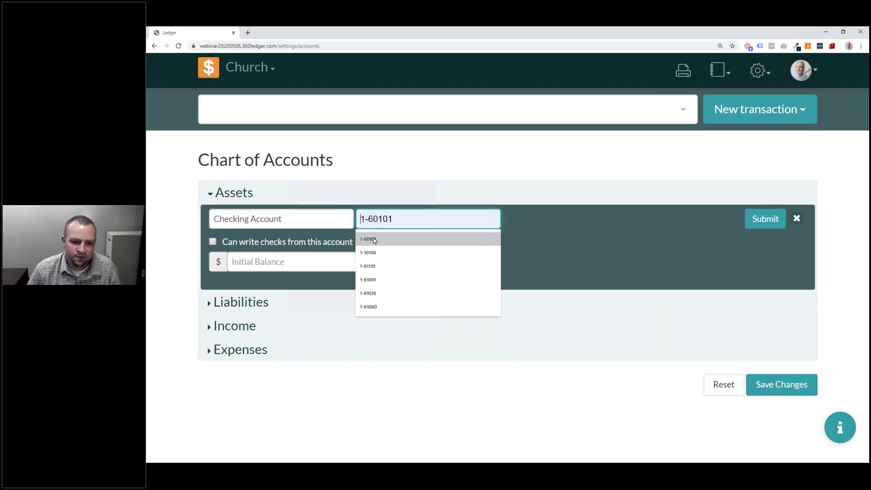
pyautogui.click(311, 245)
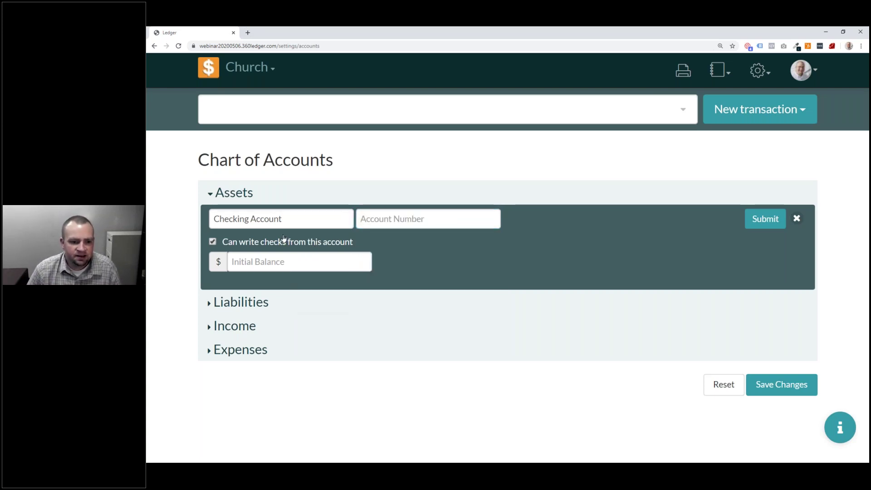
pyautogui.click(297, 263)
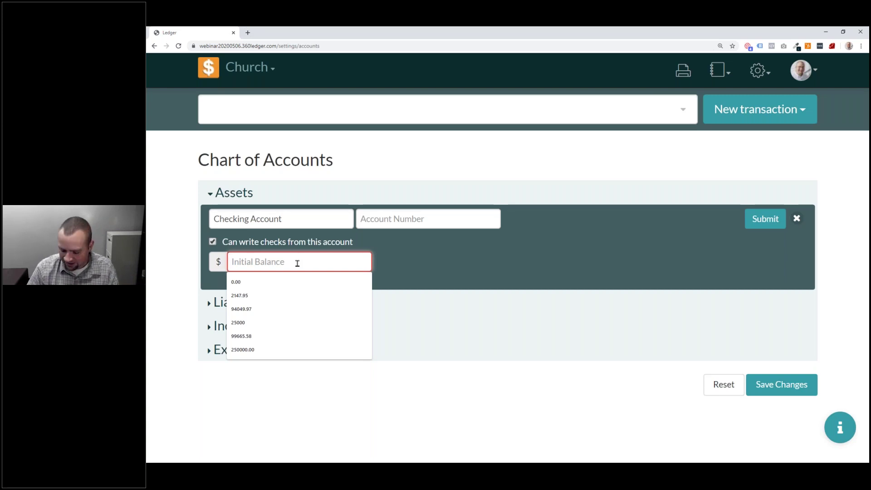
pyautogui.write('25')
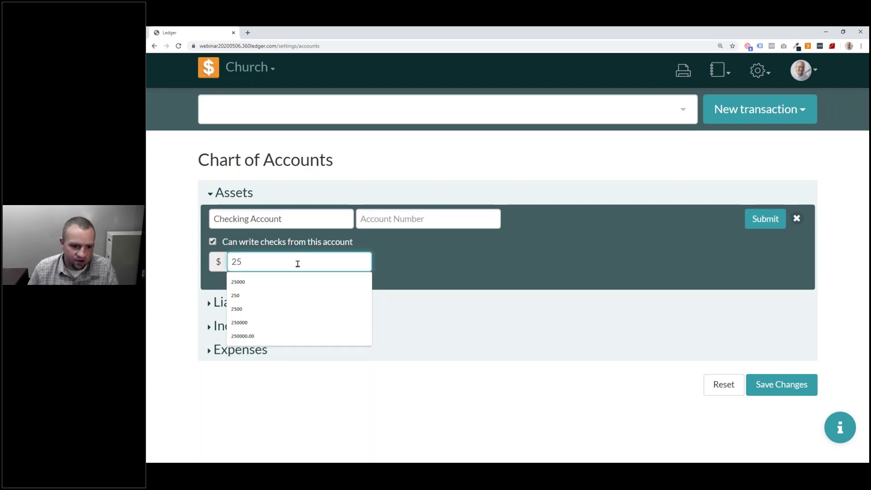
pyautogui.write('645')
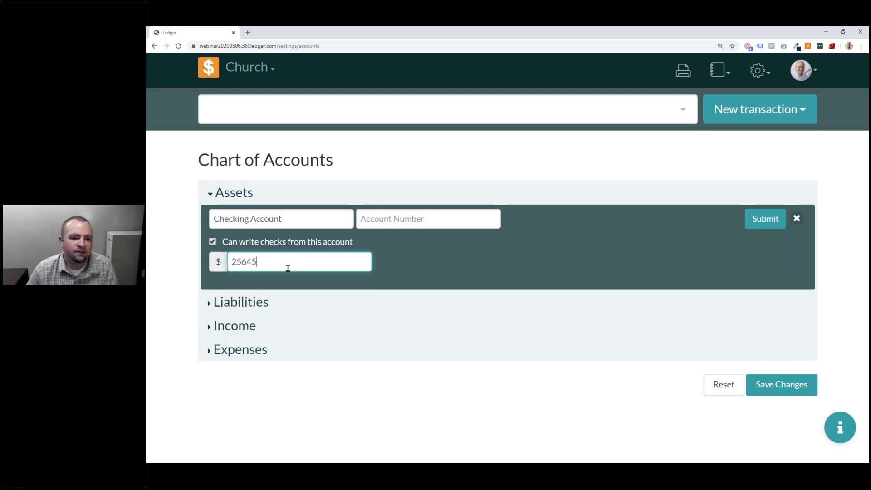
pyautogui.click(764, 222)
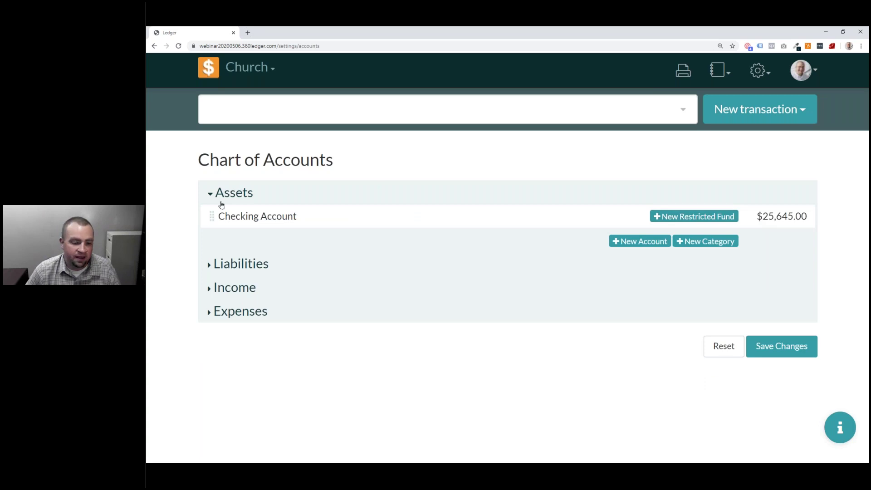
# - Add an asset account named Savings Account with an initial balance of 75412
pyautogui.click(642, 241)
pyautogui.click(295, 239)
pyautogui.write('Savings Account')
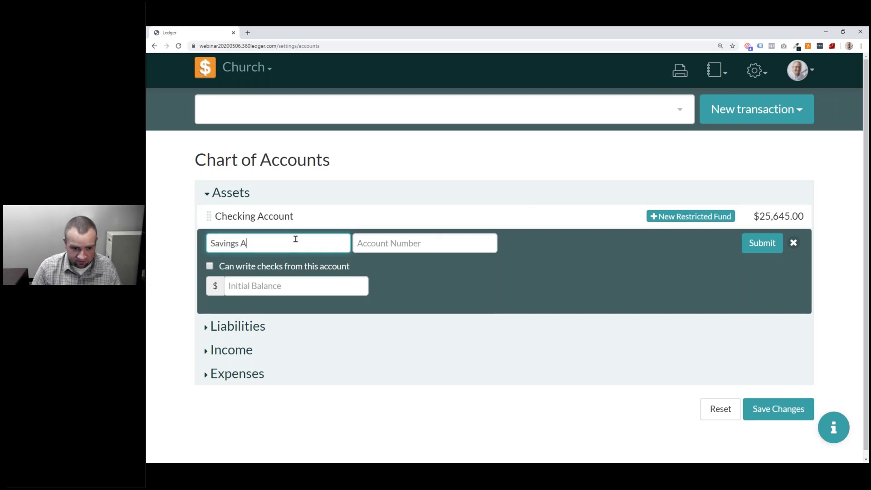
pyautogui.click(291, 284)
pyautogui.write('75412')
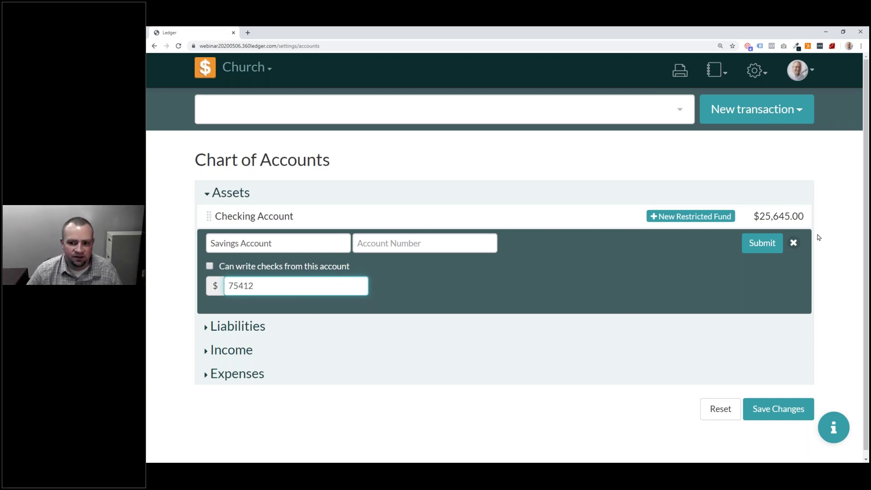
pyautogui.click(762, 242)
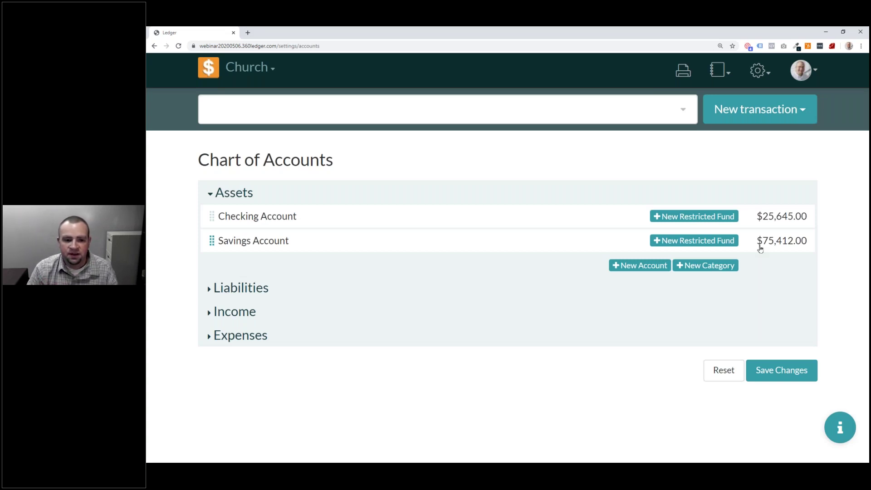
# - Create a new asset category named American Bank
pyautogui.click(684, 266)
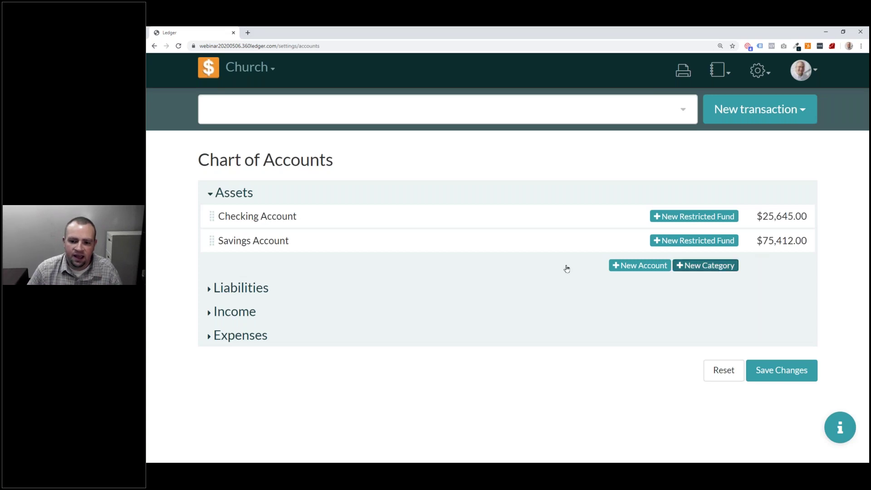
pyautogui.click(316, 269)
pyautogui.write('American Bank')
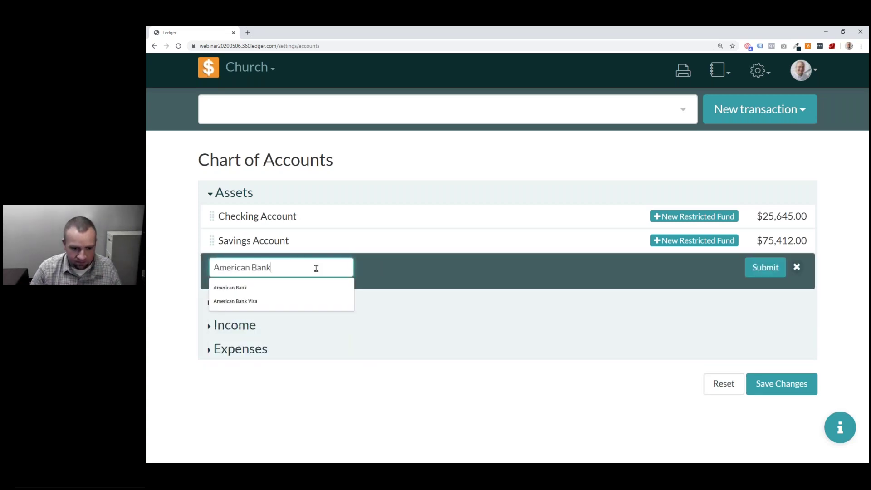
pyautogui.press('Return')
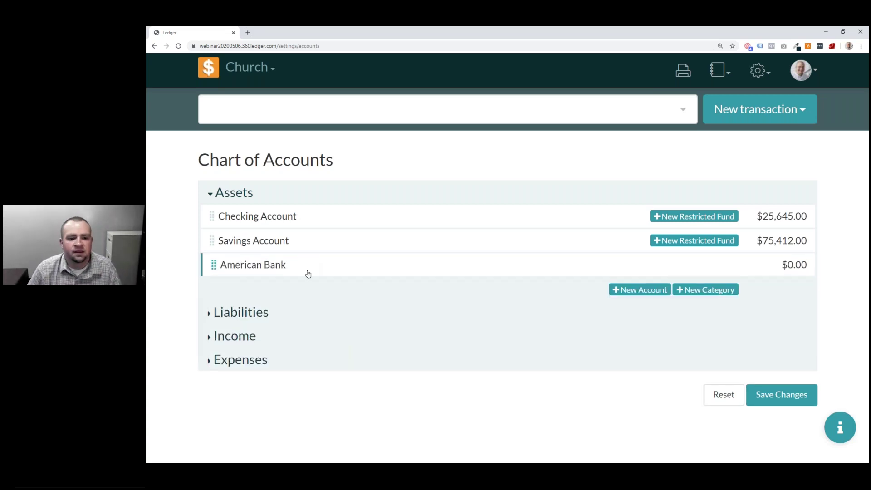
# - Rearrange the assets so that Checking Account and Savings Account are nested under the American Bank category
pyautogui.moveTo(213, 268); pyautogui.dragTo(214, 267)
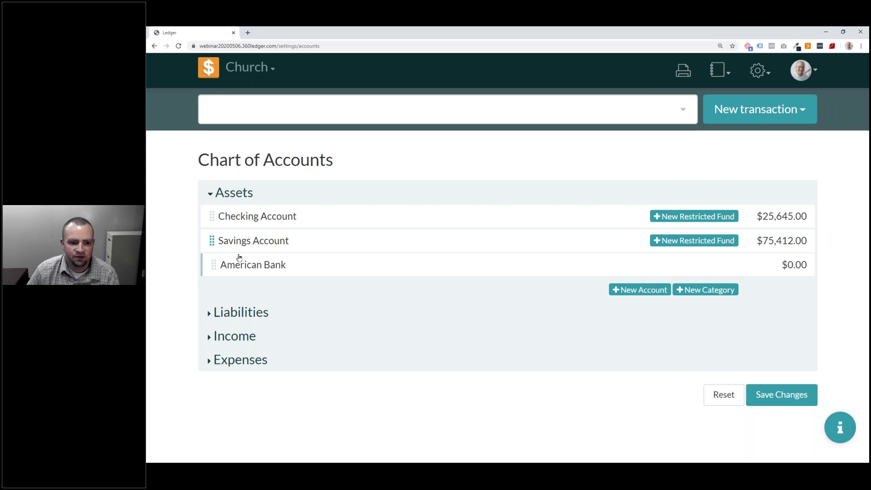
pyautogui.moveTo(216, 216)
pyautogui.mouseDown()
pyautogui.moveTo(255, 226)
pyautogui.moveTo(291, 288)
pyautogui.moveTo(384, 278)
pyautogui.moveTo(291, 259)
pyautogui.moveTo(295, 279)
pyautogui.moveTo(330, 271)
pyautogui.mouseUp()
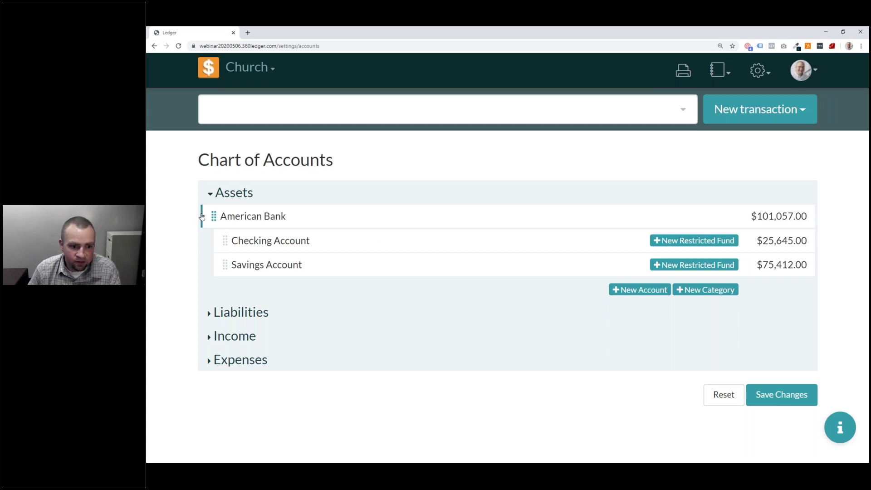
pyautogui.moveTo(226, 220)
pyautogui.mouseDown()
pyautogui.moveTo(255, 189)
pyautogui.moveTo(241, 243)
pyautogui.moveTo(222, 204)
pyautogui.moveTo(221, 214)
pyautogui.mouseUp()
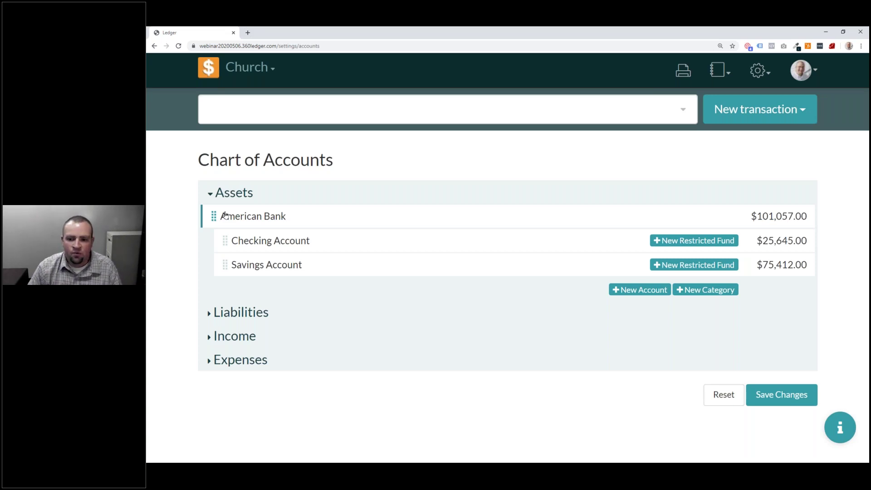
# - Add a restricted fund named Vacation Bible School Cash to the Checking Account
pyautogui.click(710, 242)
pyautogui.click(292, 293)
pyautogui.write('Vacation Bible School Cash')
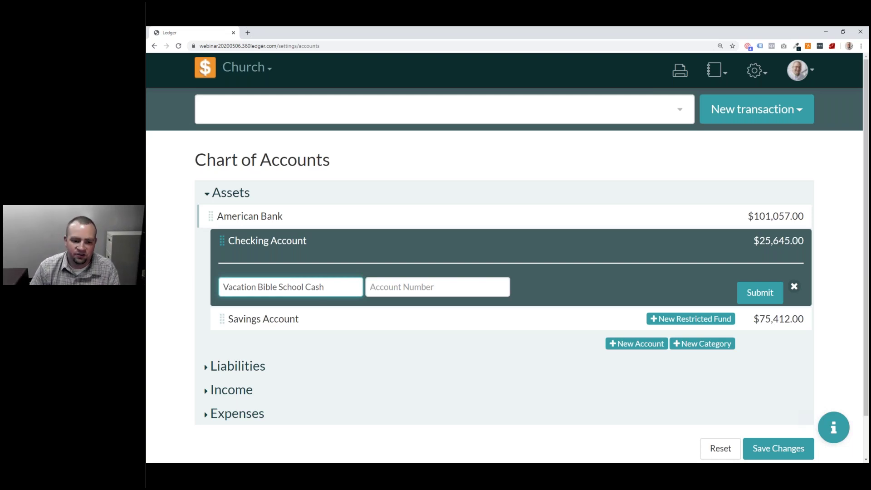
pyautogui.click(765, 295)
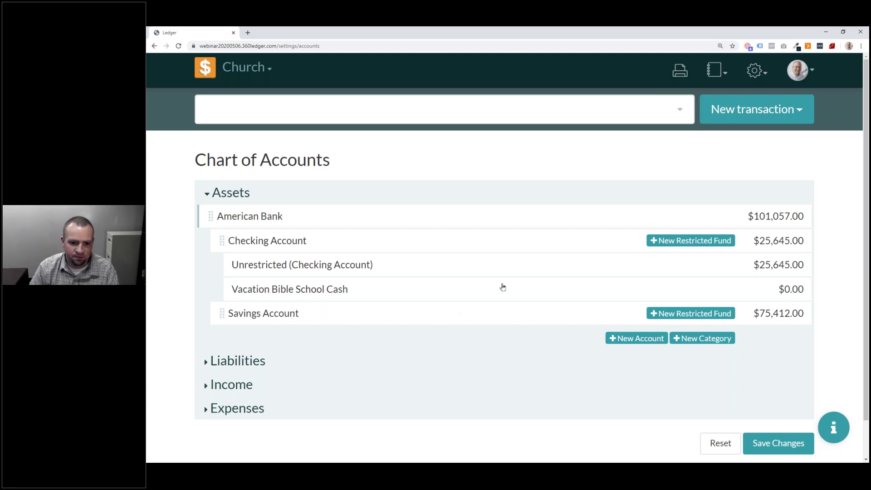
# - Add a restricted fund named Mission Fund to the Checking Account
pyautogui.click(585, 245)
pyautogui.click(321, 286)
pyautogui.write('Mission Fund')
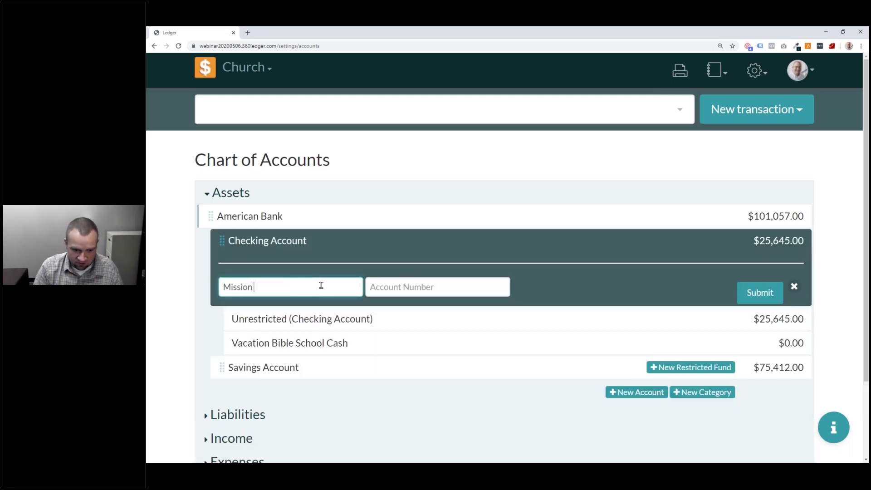
pyautogui.click(771, 287)
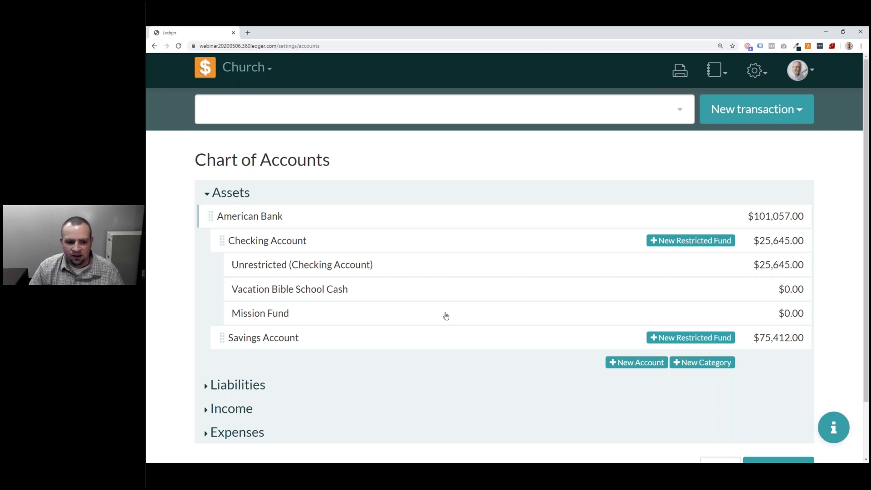
# - Add a restricted fund named Vacation Bible School Savings to the Savings Account
pyautogui.click(672, 338)
pyautogui.click(331, 384)
pyautogui.write('Vacation Bib')
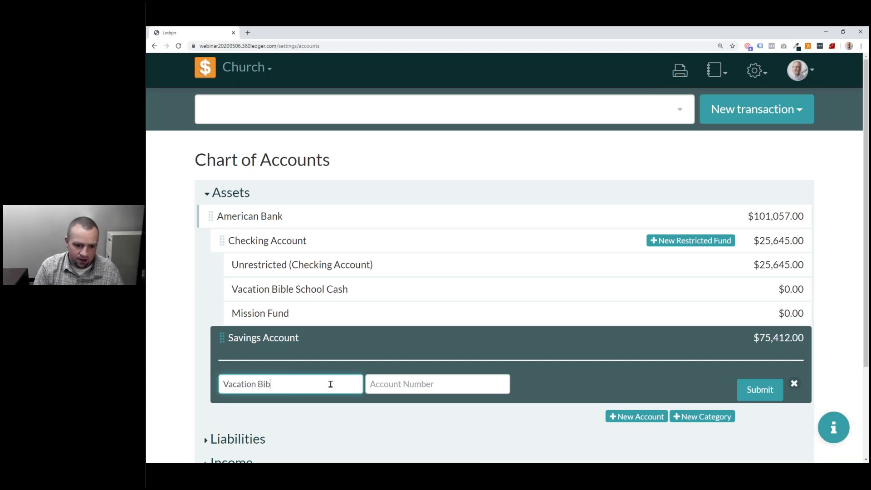
pyautogui.write('le School Saving')
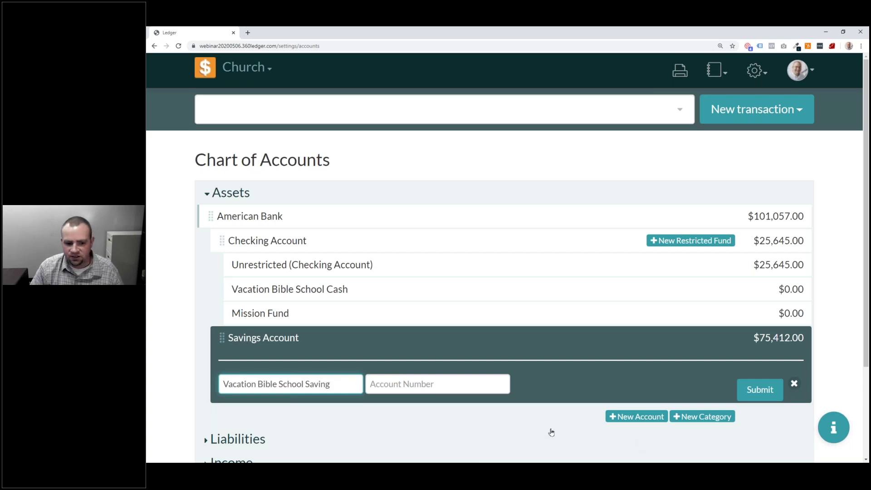
pyautogui.write('s')
pyautogui.click(756, 393)
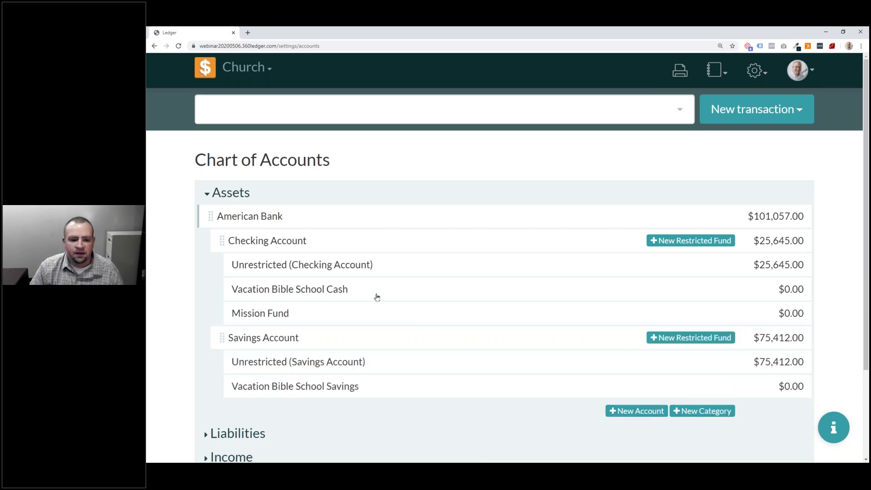
# - Rename the Vacation Bible School Cash fund as Vacation Bible School This Year's Cash
pyautogui.click(338, 291)
pyautogui.doubleClick(328, 290)
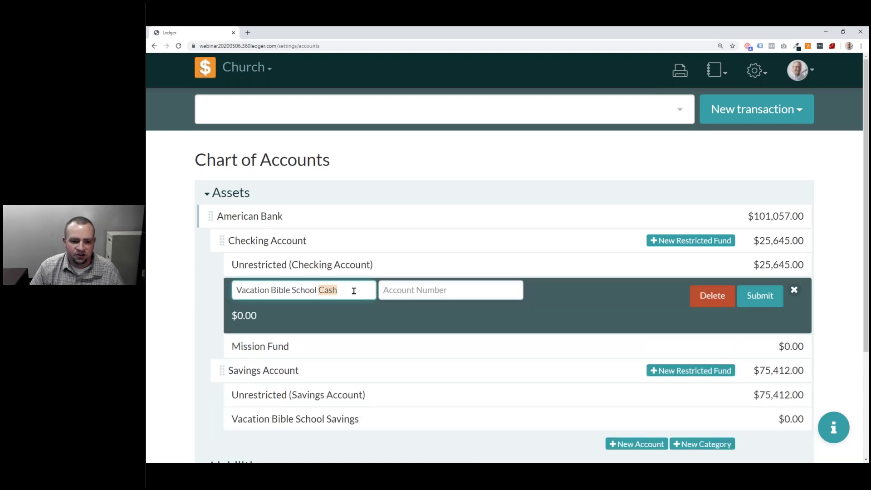
pyautogui.write("This Year's Cash")
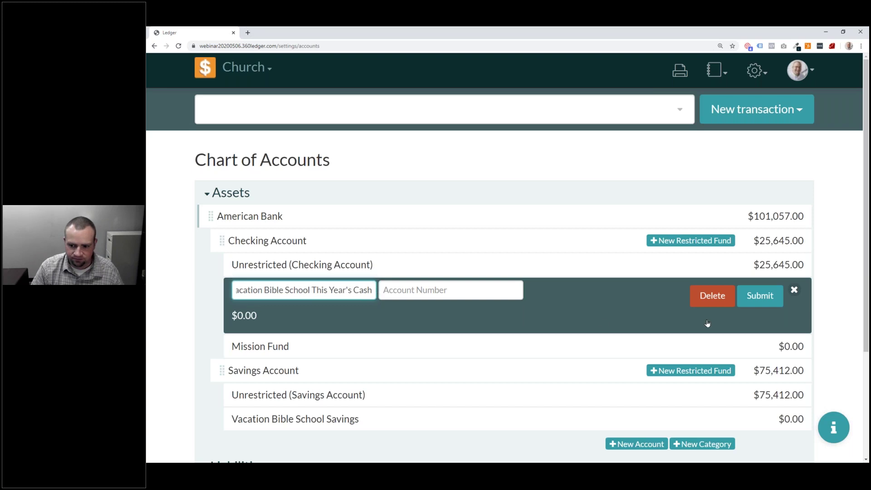
pyautogui.click(757, 299)
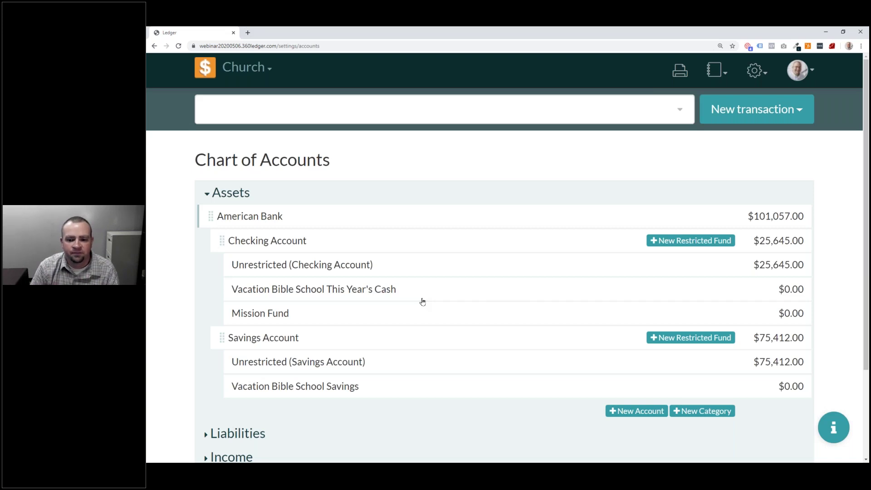
# - Save the chart of accounts changes and confirm the new category and accounts
pyautogui.scroll(-3, 494, 302)
pyautogui.click(784, 401)
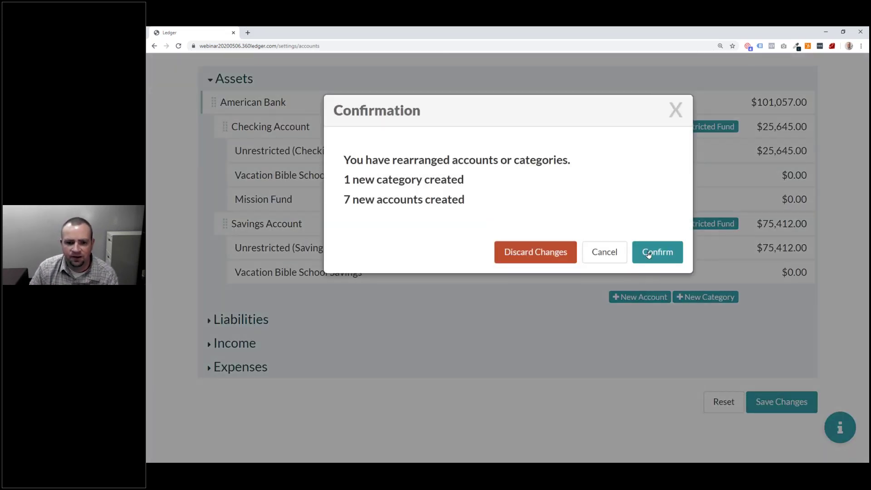
pyautogui.click(648, 253)
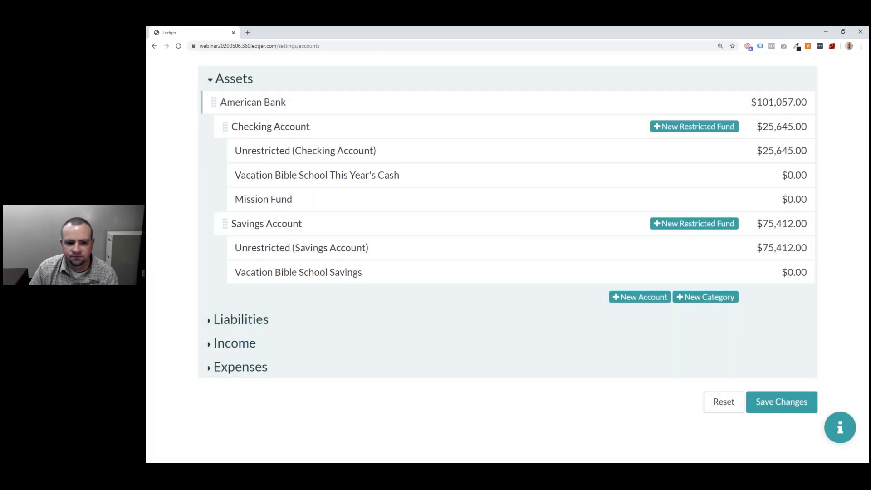
# - Add a liability account named Credit Card with an initial balance of 0
pyautogui.scroll(-2, 244, 361)
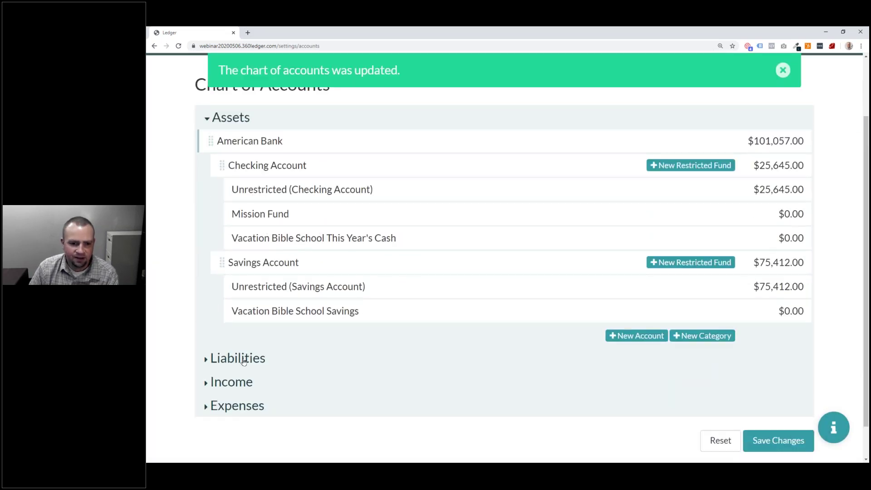
pyautogui.click(243, 361)
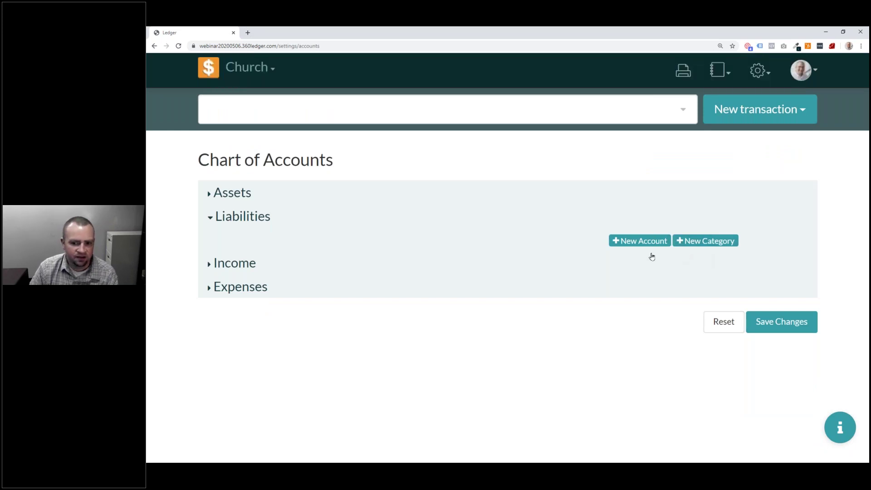
pyautogui.click(627, 241)
pyautogui.click(303, 239)
pyautogui.write('Cr')
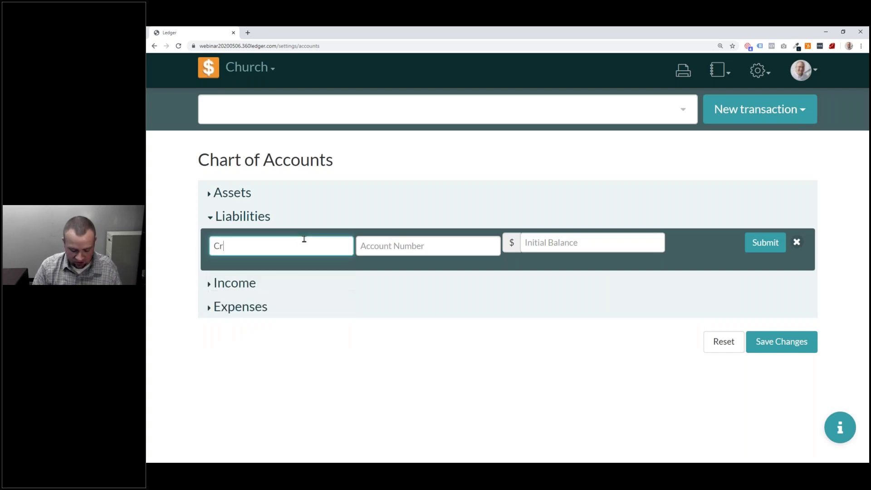
pyautogui.write('edit Card')
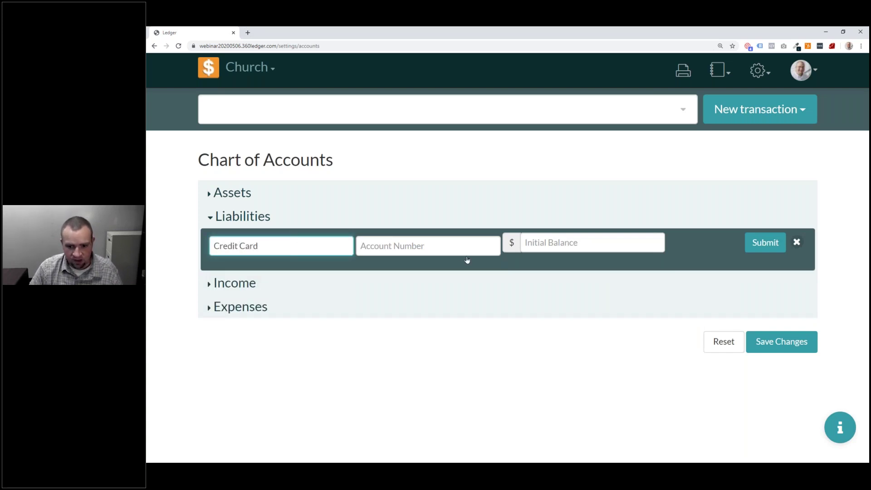
pyautogui.click(552, 242)
pyautogui.write('0')
pyautogui.click(765, 243)
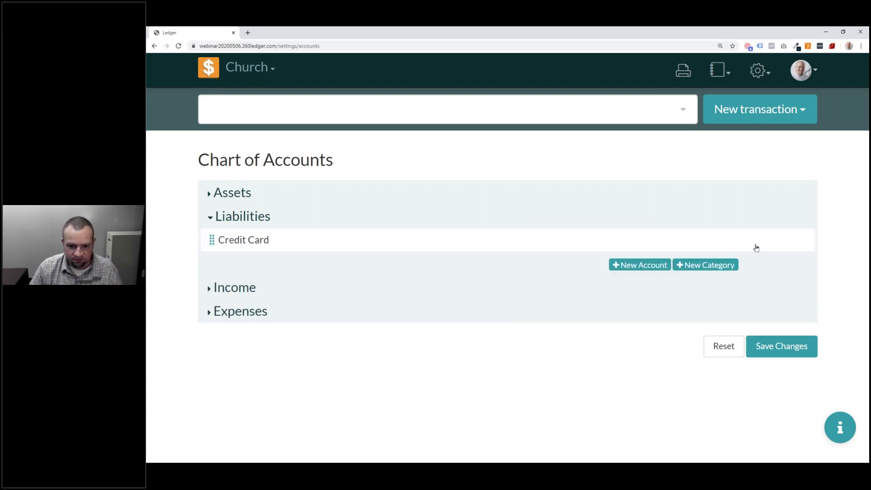
# - Add a liability account named CPH House Account with an initial balance of 0 and save the chart of accounts
pyautogui.click(636, 266)
pyautogui.click(266, 269)
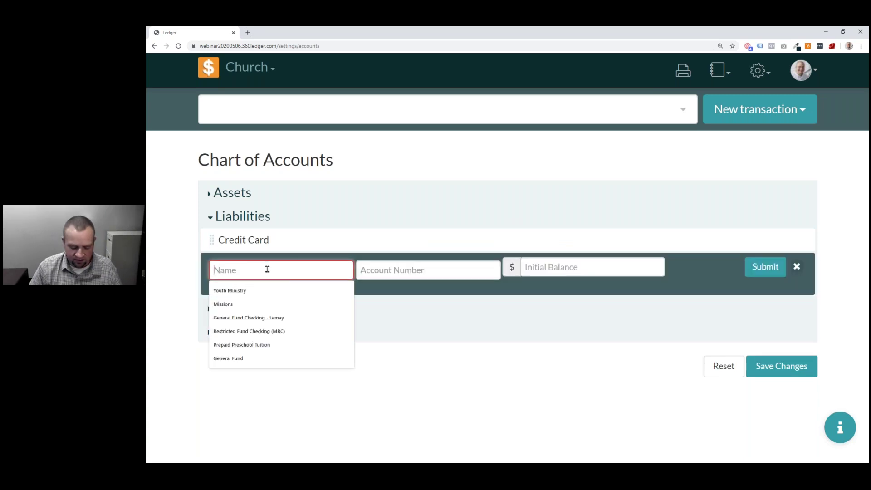
pyautogui.write('CPH House Account')
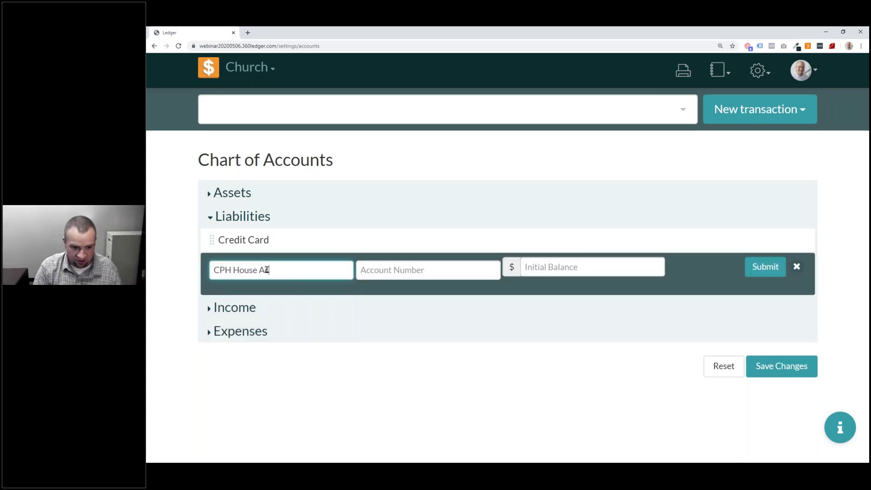
pyautogui.click(528, 267)
pyautogui.write('0')
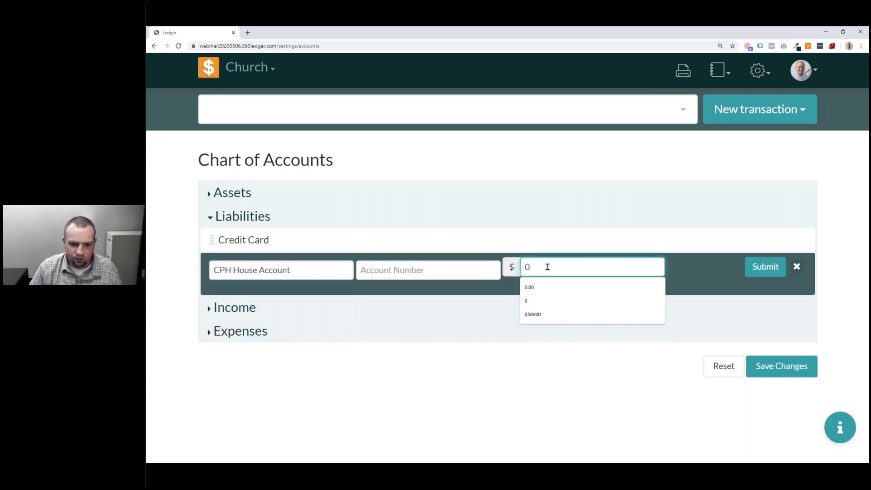
pyautogui.click(770, 274)
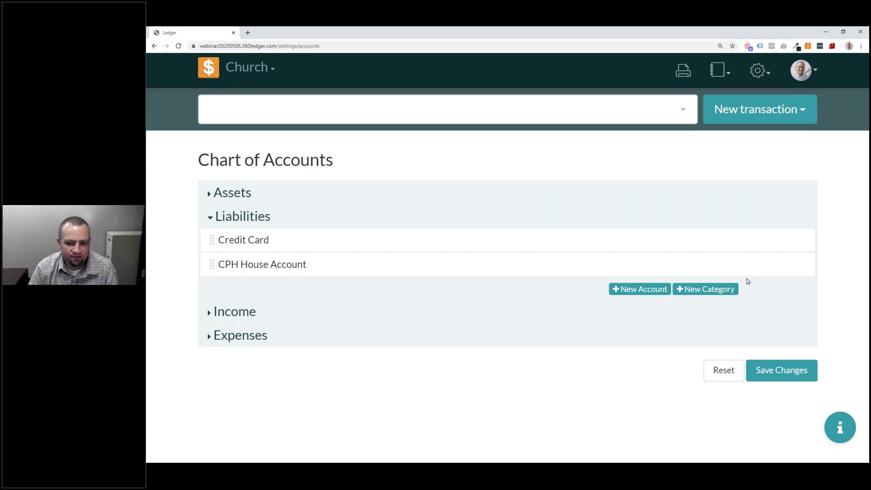
pyautogui.click(766, 369)
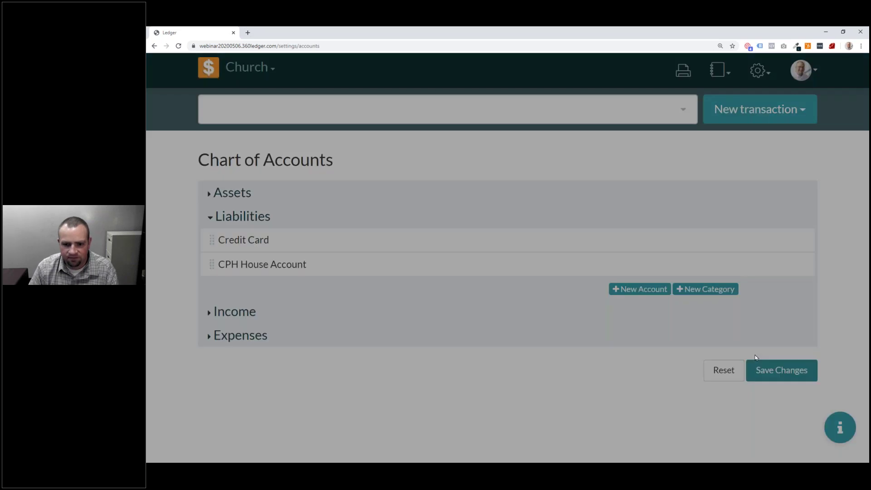
pyautogui.click(659, 229)
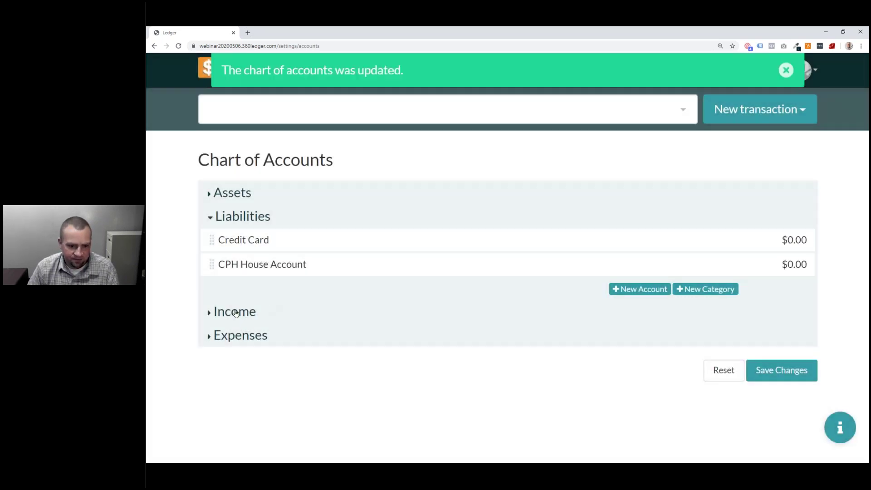
# - Add an income category named Offerings
pyautogui.click(236, 312)
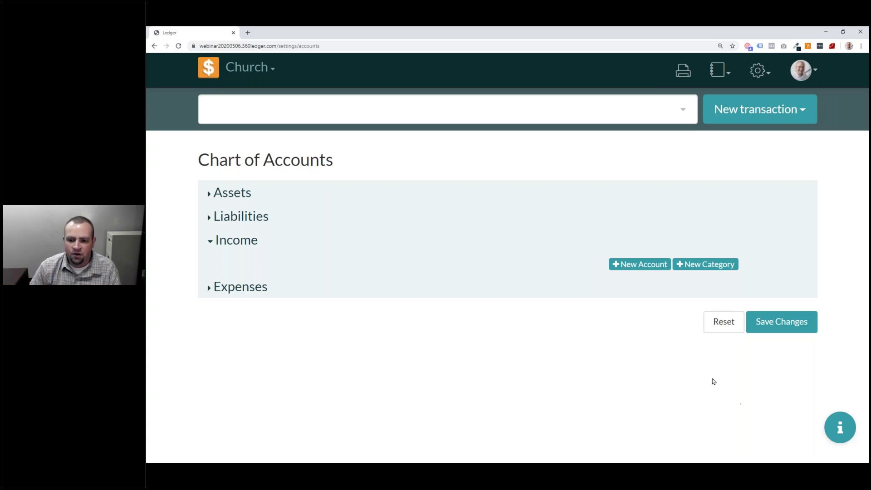
pyautogui.click(720, 264)
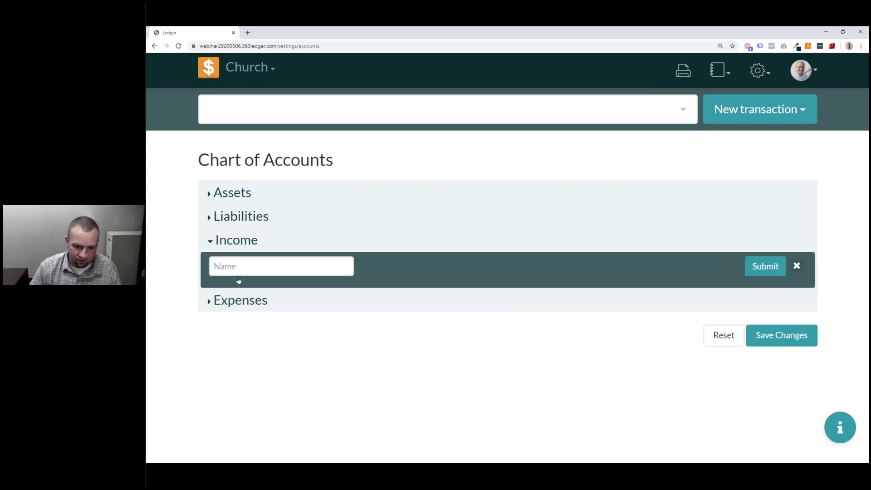
pyautogui.click(260, 267)
pyautogui.write('Offerings')
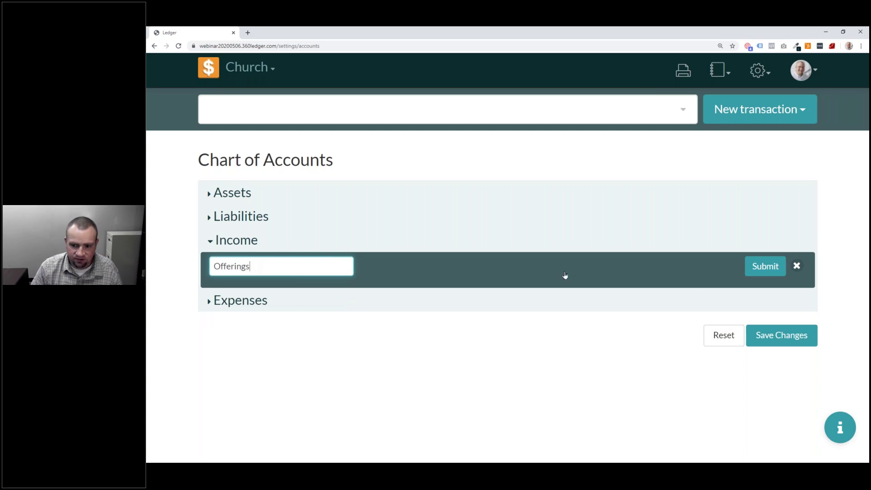
pyautogui.click(782, 268)
# - Add a second income category named Fees
pyautogui.click(712, 289)
pyautogui.click(292, 294)
pyautogui.write('N')
pyautogui.press('BackSpace')
pyautogui.write('I')
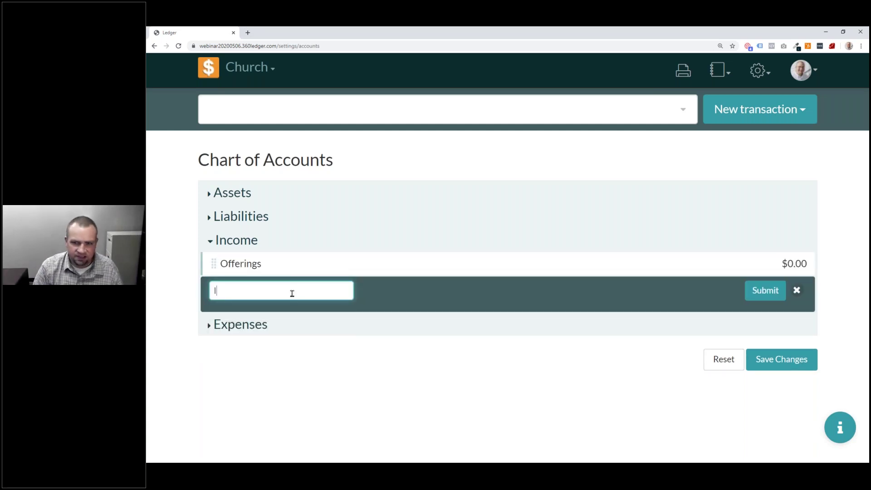
pyautogui.write('ncom')
pyautogui.press('BackSpace')
pyautogui.press('BackSpace')
pyautogui.press('BackSpace')
pyautogui.press('BackSpace')
pyautogui.press('BackSpace')
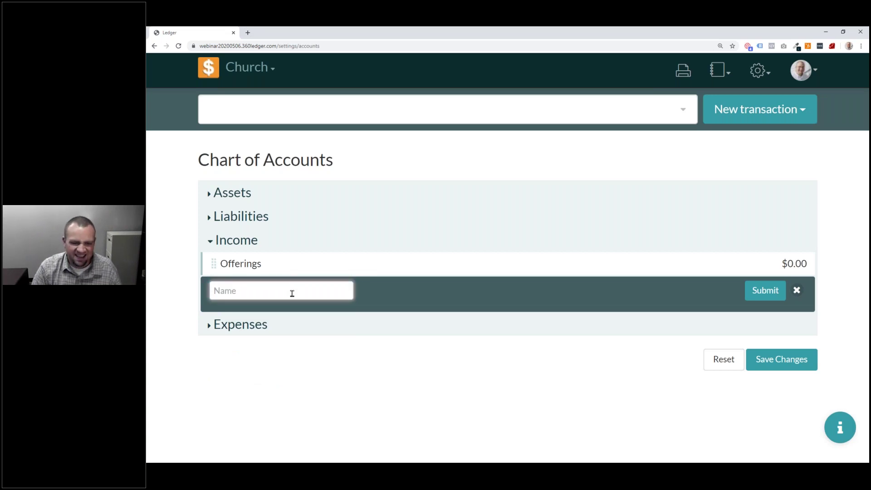
pyautogui.write('Fees')
pyautogui.press('Return')
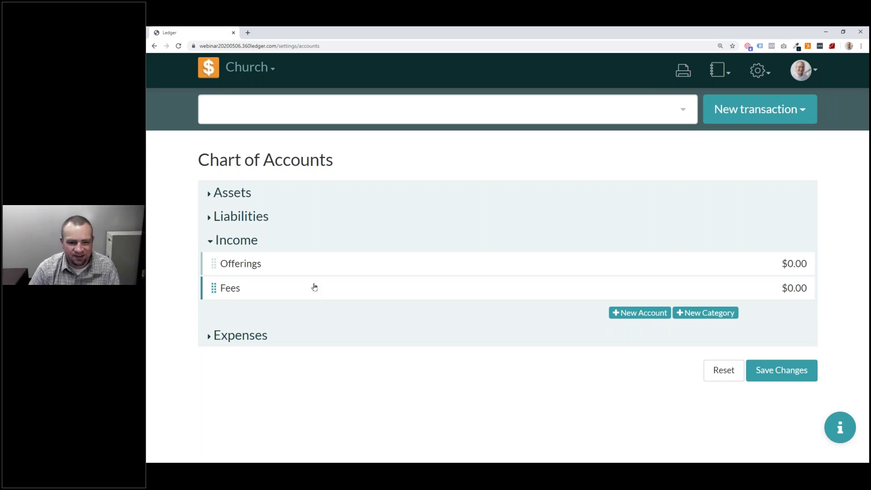
# - Add an income account named General Offerings with an initial balance of 0
pyautogui.click(647, 313)
pyautogui.click(277, 318)
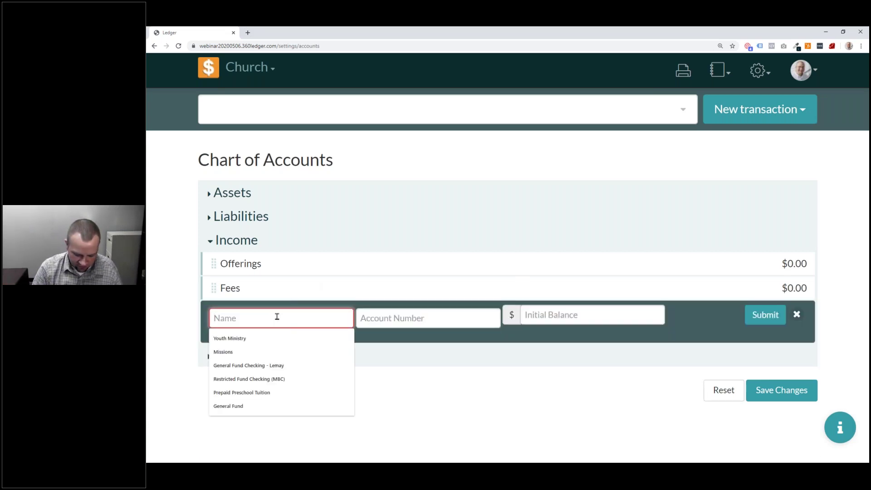
pyautogui.write('General Offerings')
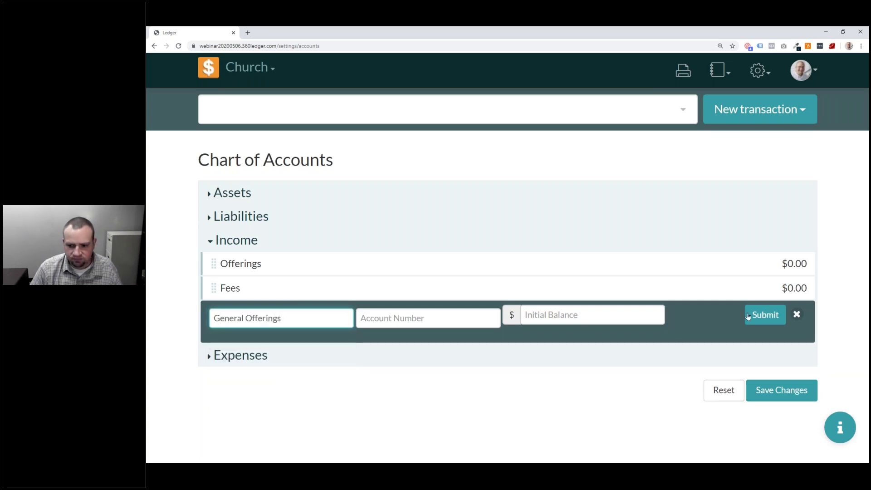
pyautogui.click(551, 315)
pyautogui.write('0')
pyautogui.click(765, 314)
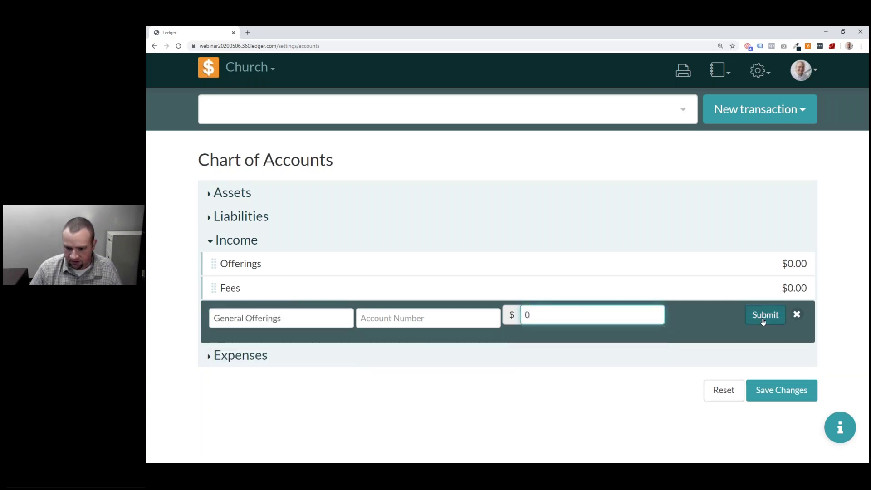
# - Add an income account named Vacation Bible School Offerings with an initial balance of 0
pyautogui.click(639, 336)
pyautogui.click(254, 342)
pyautogui.write('Vacation Bible School Offerings')
pyautogui.press('Tab')
pyautogui.write('0')
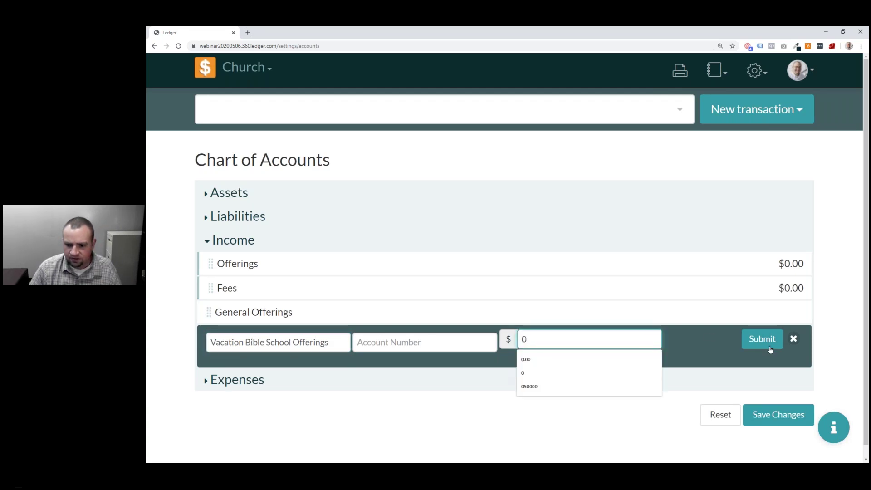
pyautogui.click(761, 339)
# - Add an income account named Vacation Bible School Registration Fees with an initial balance of 0
pyautogui.click(636, 361)
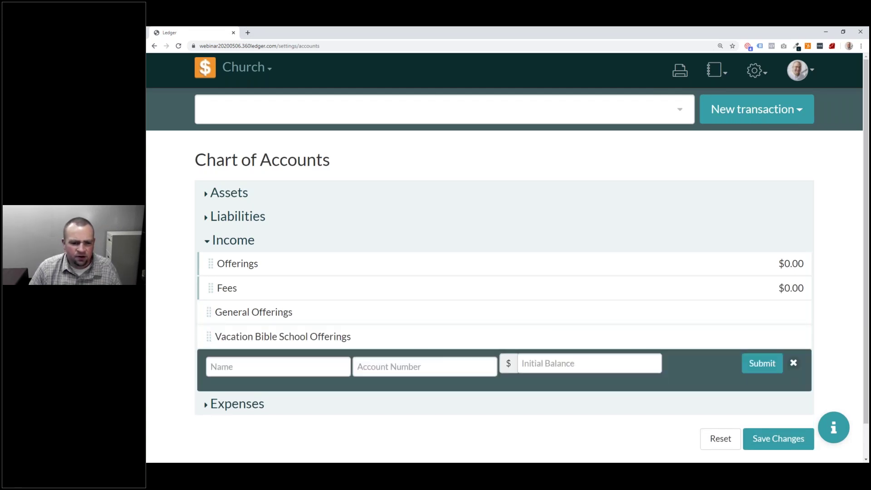
pyautogui.click(252, 364)
pyautogui.write('Vacation ')
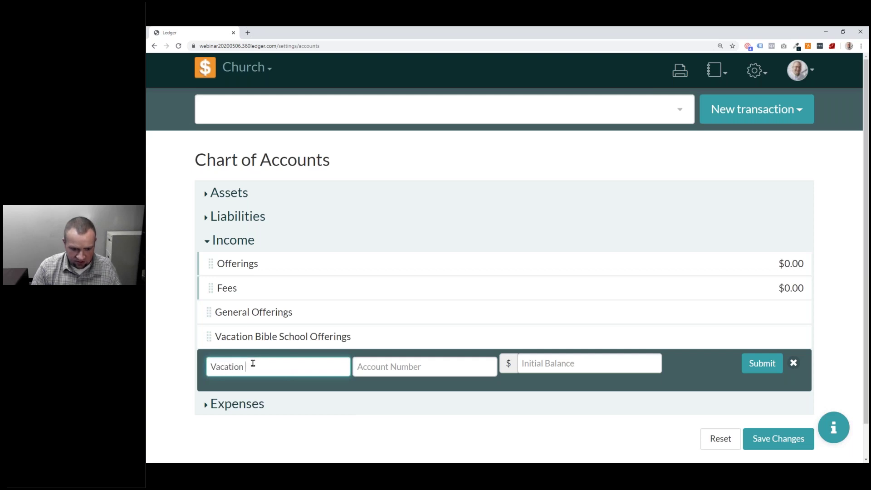
pyautogui.write('Bible School Regis')
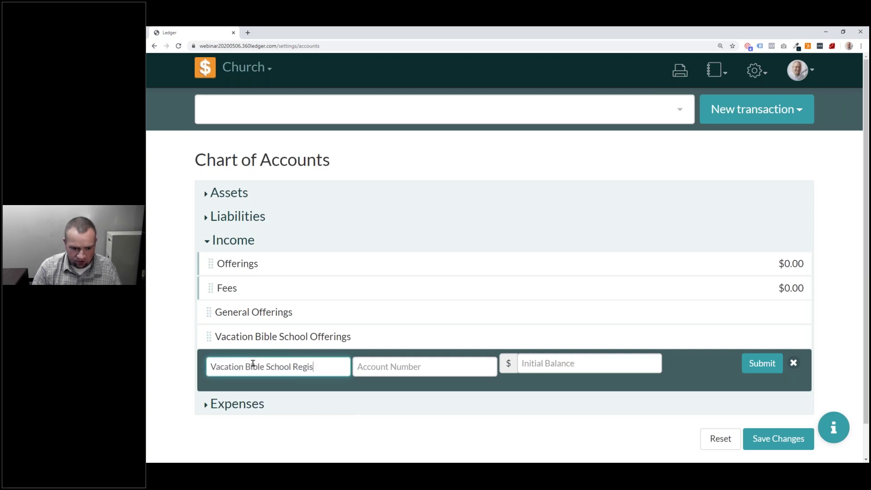
pyautogui.write('tration Fees')
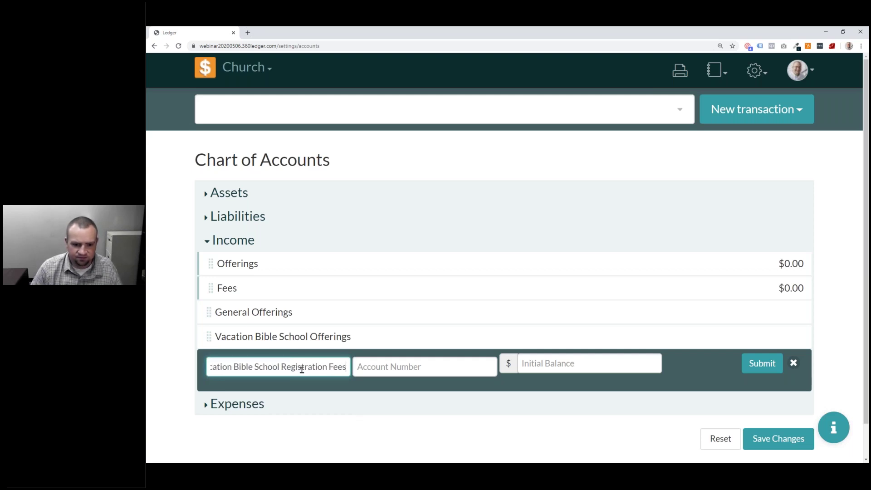
pyautogui.click(535, 363)
pyautogui.write('0')
pyautogui.click(761, 362)
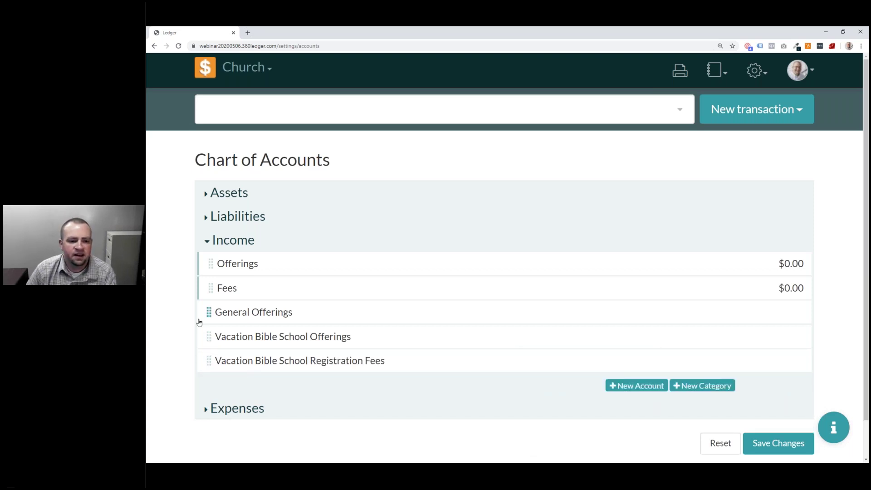
# - Nest both offerings accounts under Offerings and the registration fees account under Fees, and save the chart of accounts
pyautogui.doubleClick(249, 313)
pyautogui.moveTo(271, 286); pyautogui.dragTo(293, 280)
pyautogui.moveTo(209, 336); pyautogui.dragTo(319, 313)
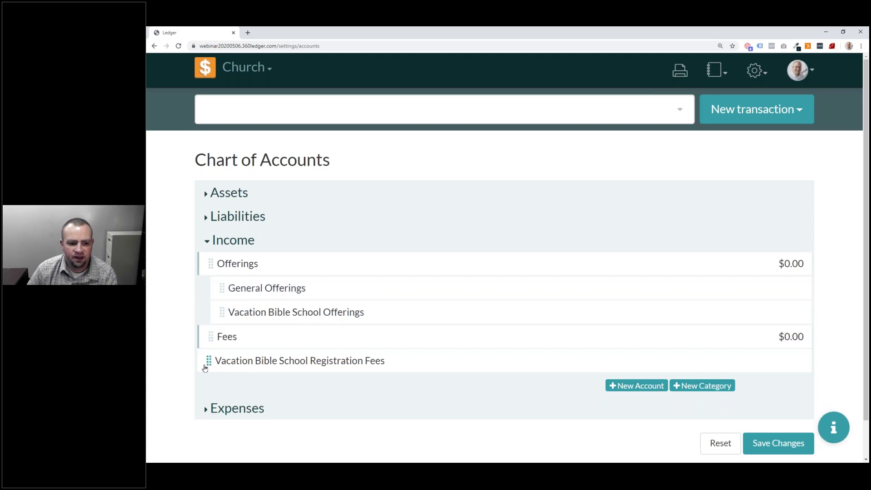
pyautogui.moveTo(210, 363); pyautogui.dragTo(282, 366)
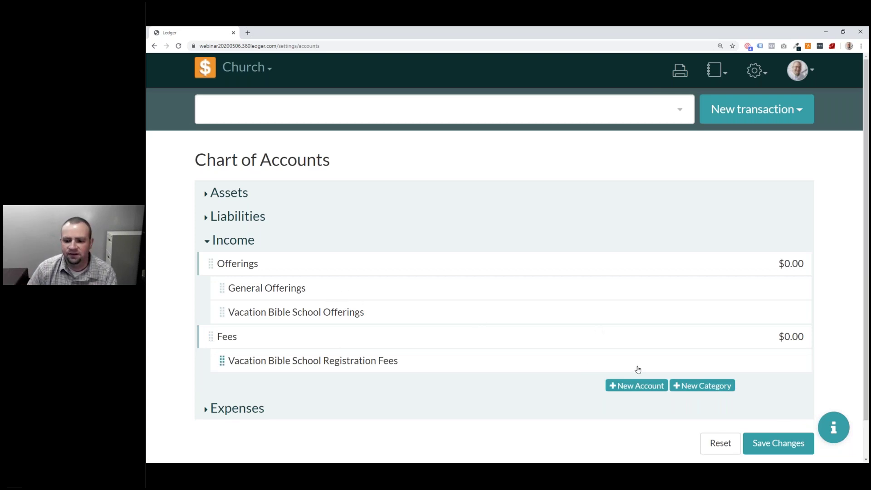
pyautogui.click(771, 441)
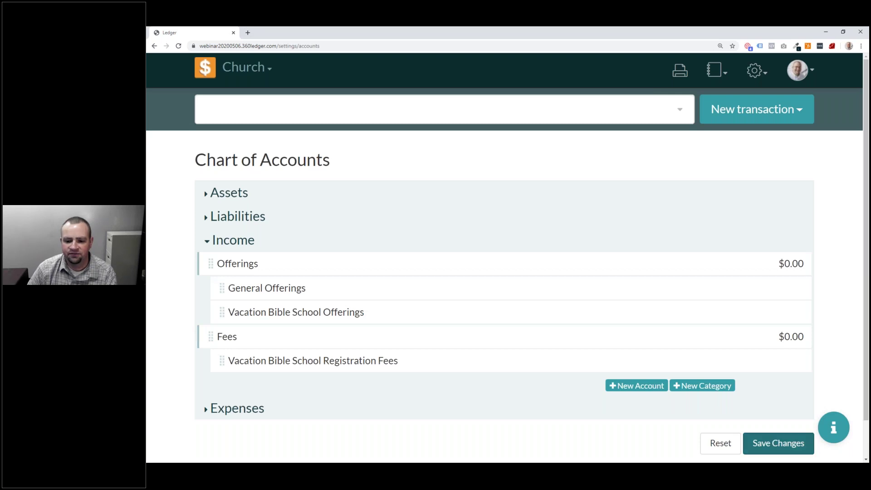
pyautogui.click(653, 252)
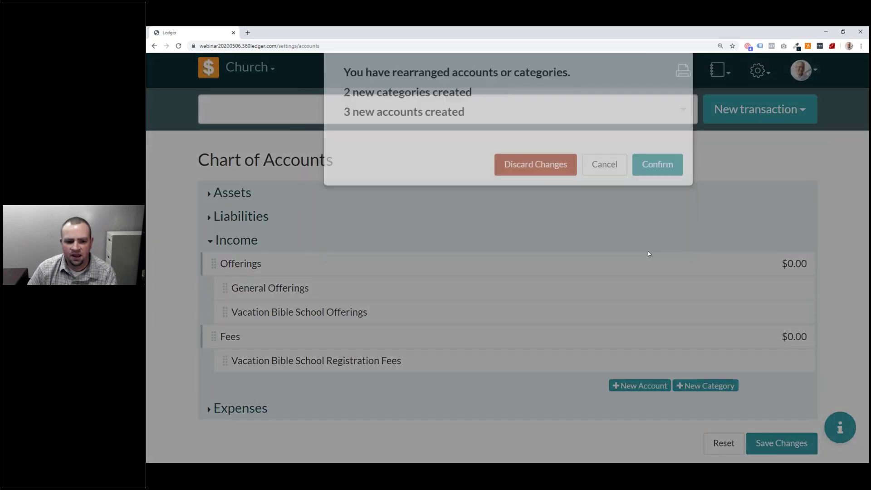
# - Add an expense category named Vacation Bible School
pyautogui.click(258, 409)
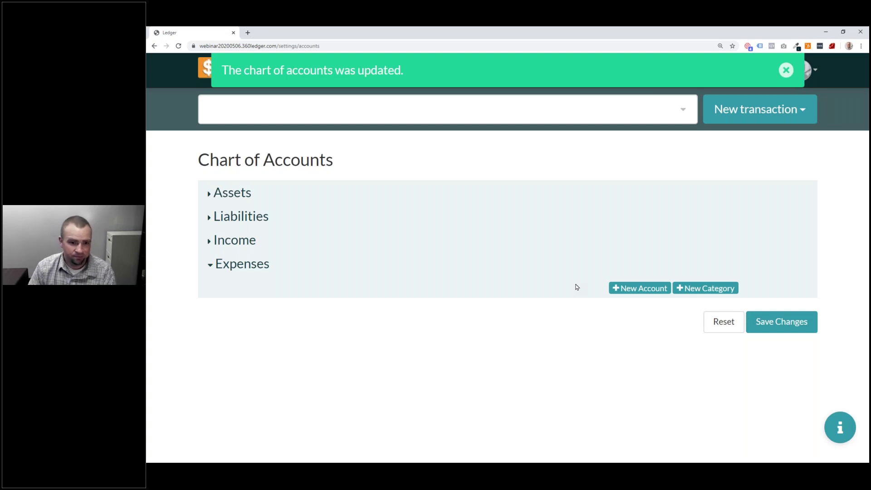
pyautogui.click(700, 290)
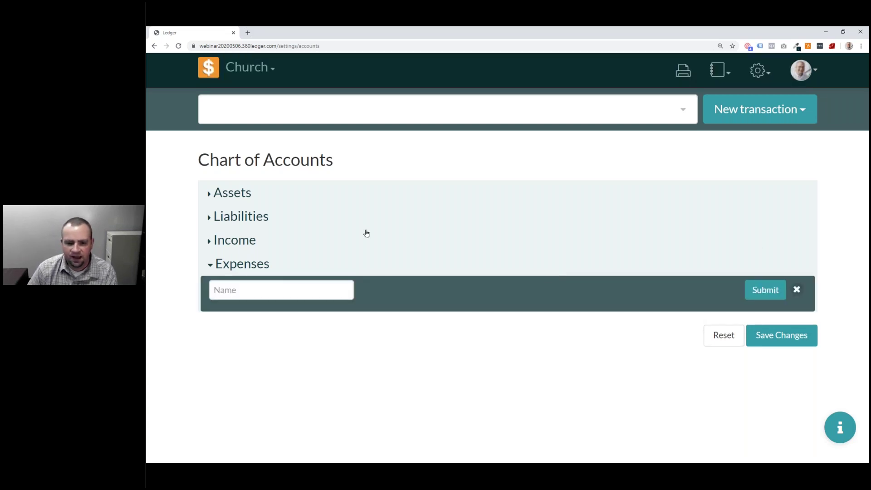
pyautogui.click(268, 295)
pyautogui.write('Vacation B')
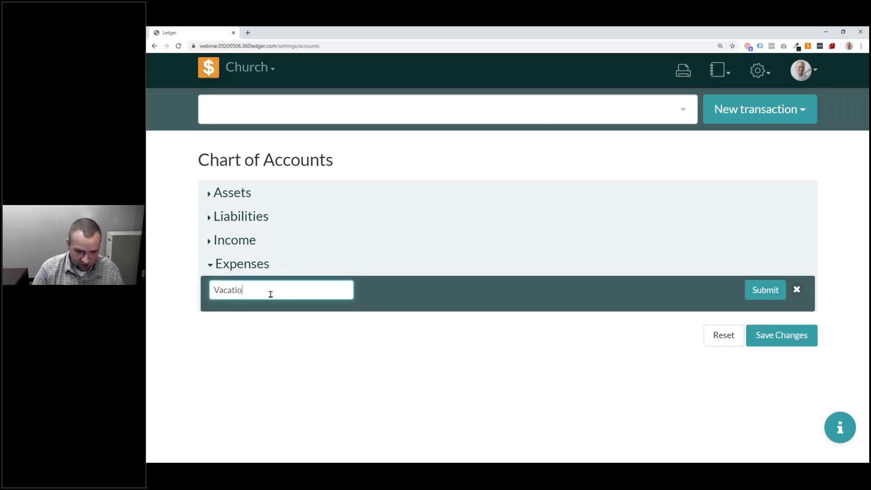
pyautogui.press('BackSpace')
pyautogui.write('Bible School')
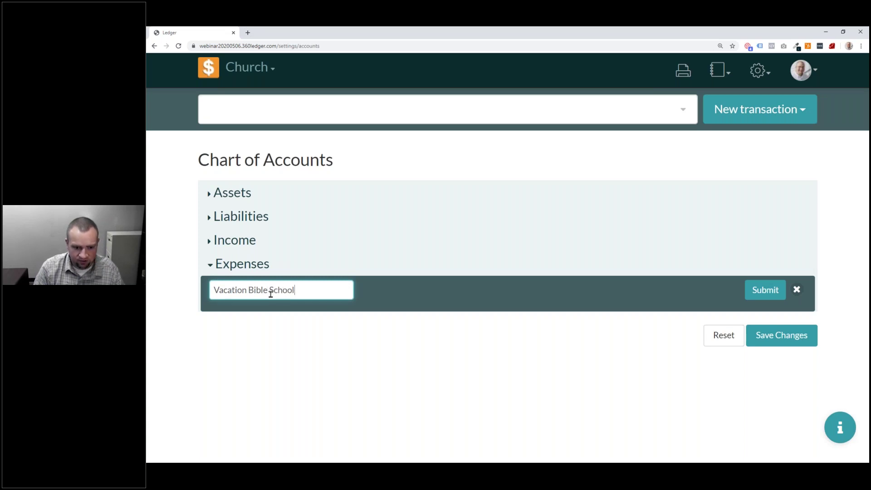
pyautogui.press('Return')
# - Add an expense account named Teaching Materials with an initial balance of 0
pyautogui.click(642, 312)
pyautogui.click(297, 321)
pyautogui.write('Tea')
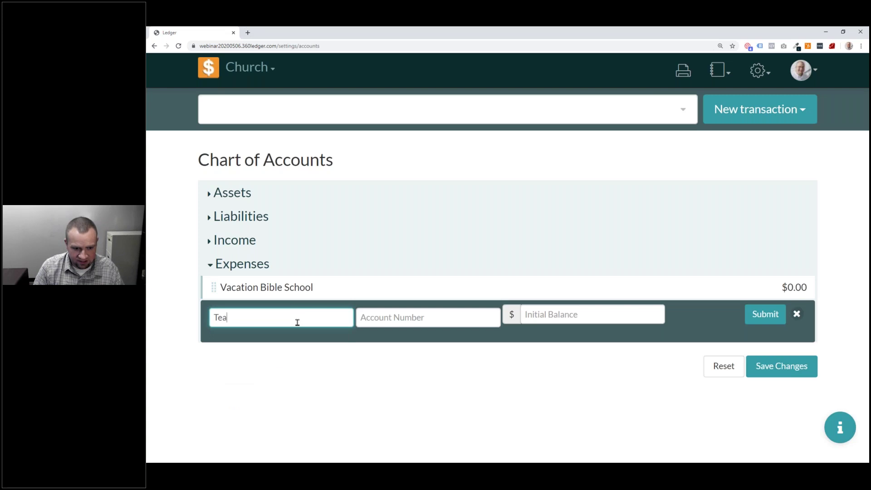
pyautogui.write('ching Materials')
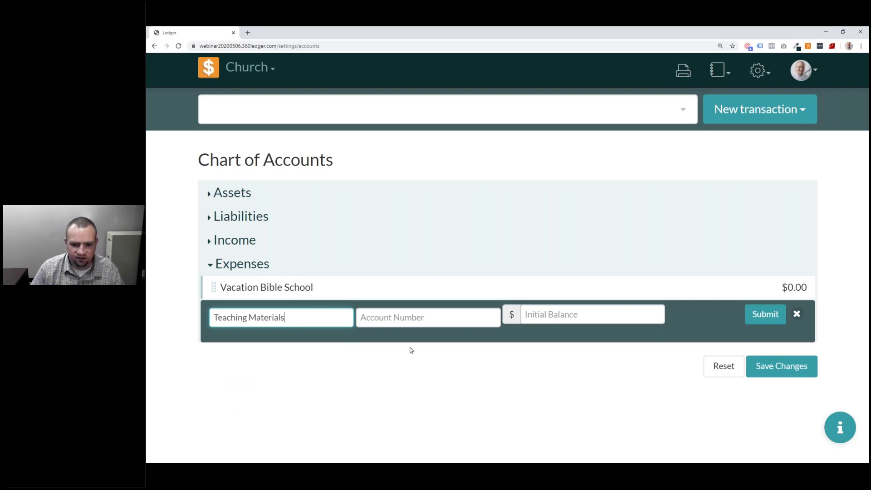
pyautogui.click(615, 306)
pyautogui.write('0')
pyautogui.click(765, 314)
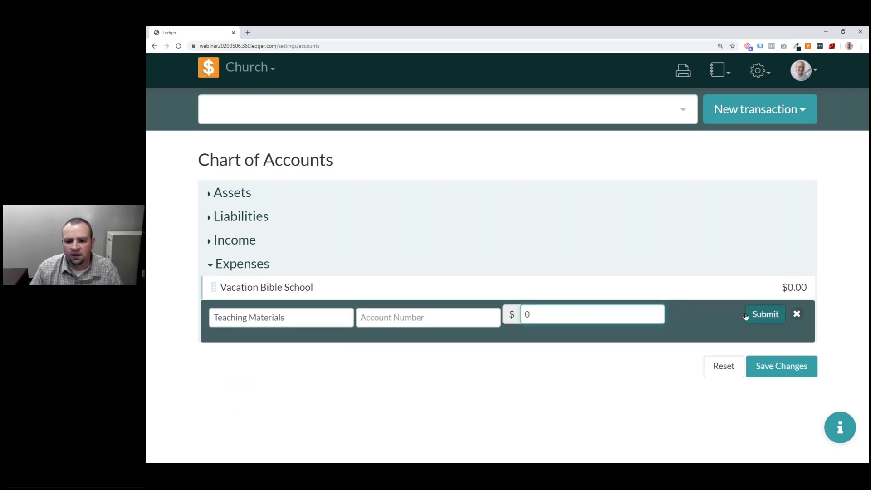
# - Add an expense account named Crafts and Snacks with an initial balance of 0
pyautogui.click(641, 340)
pyautogui.click(295, 342)
pyautogui.write('Crafts and Snacks')
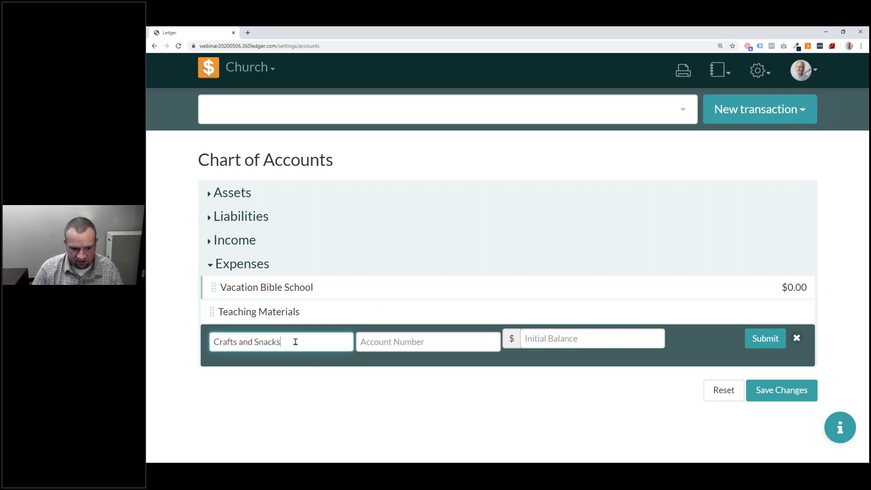
pyautogui.click(619, 339)
pyautogui.write('0')
pyautogui.click(764, 338)
# - Nest the Teaching Materials and Crafts and Snacks accounts under Vacation Bible School, and save the chart of accounts
pyautogui.moveTo(322, 315); pyautogui.dragTo(385, 306)
pyautogui.moveTo(343, 330); pyautogui.dragTo(378, 319)
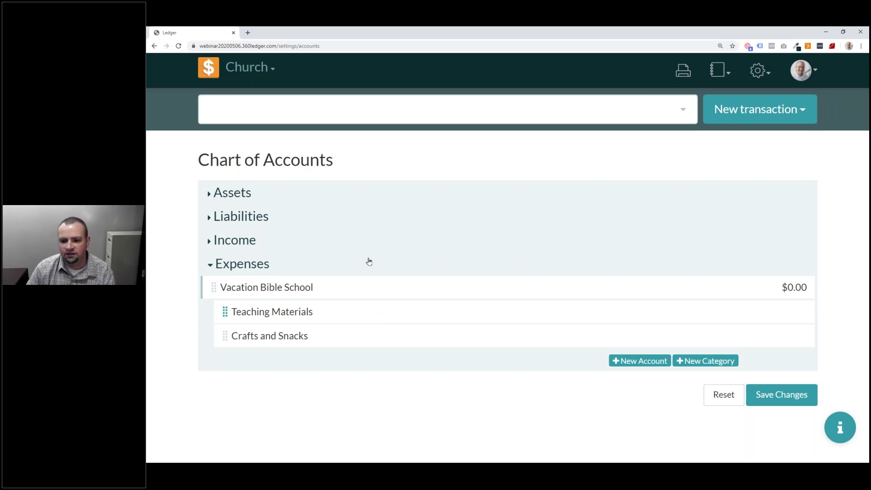
pyautogui.click(794, 398)
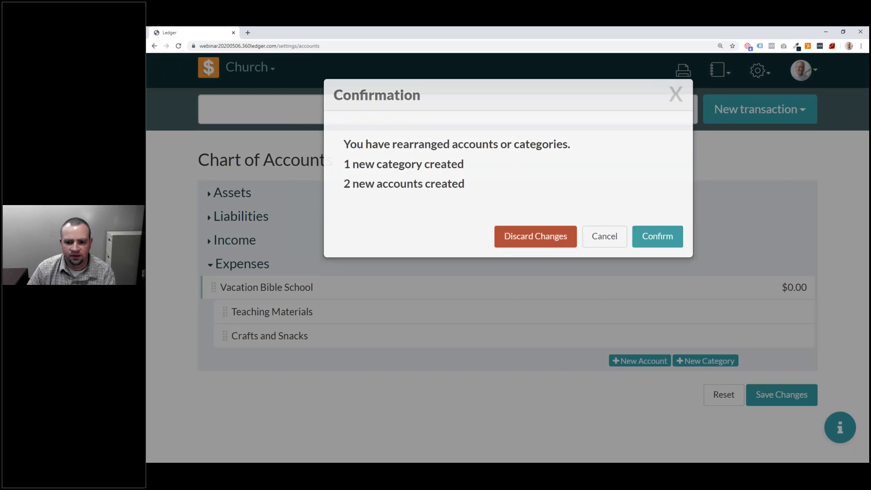
pyautogui.click(657, 236)
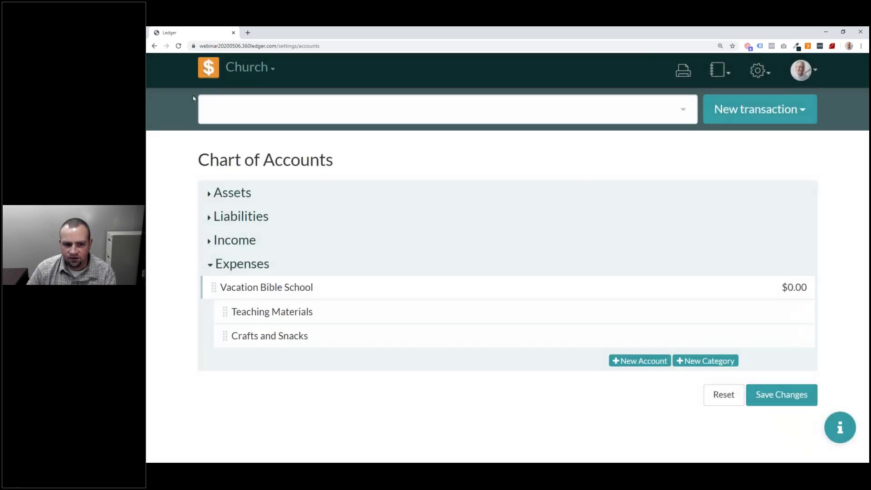
# - View the checking account's initial balance journal entry from the ledger's home overview and close it
pyautogui.click(213, 72)
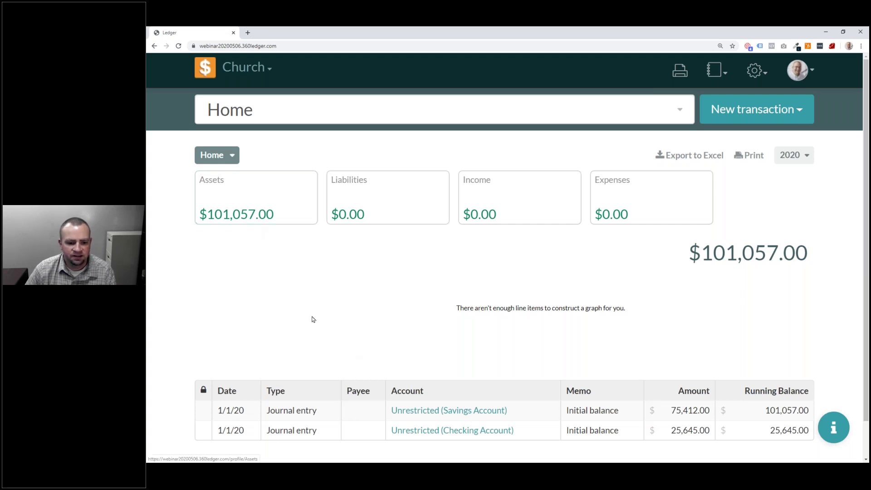
pyautogui.scroll(-1, 311, 317)
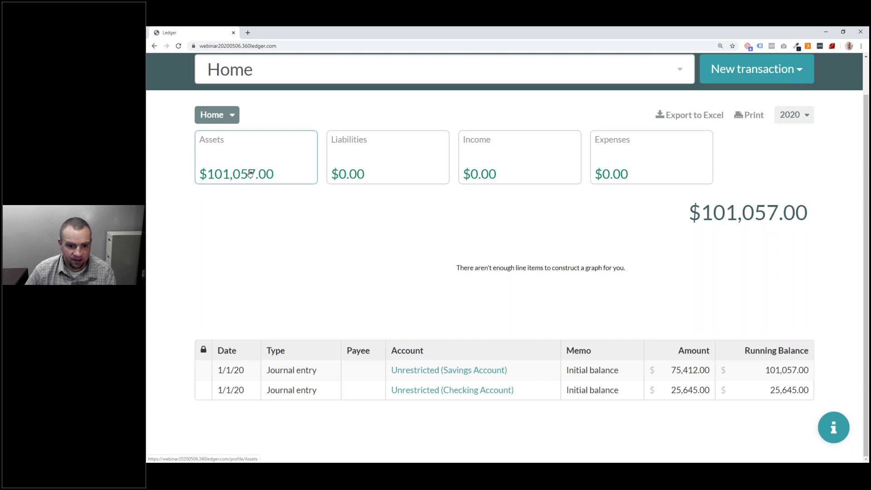
pyautogui.click(350, 384)
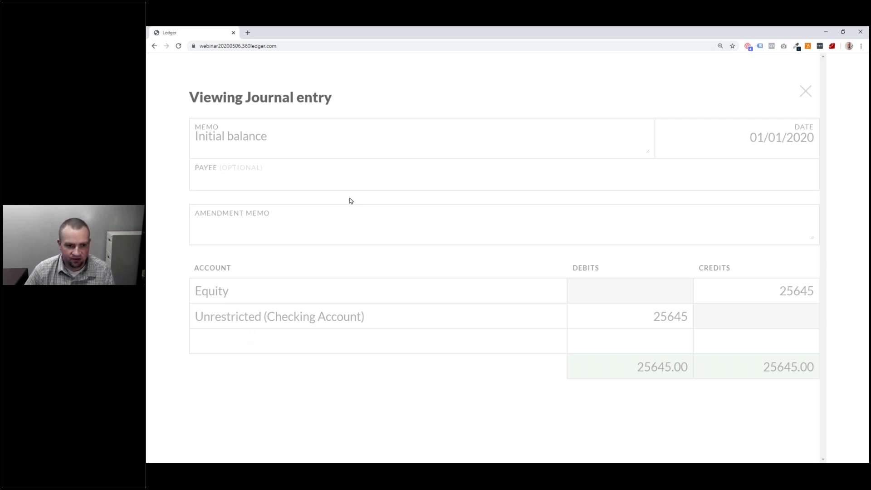
pyautogui.click(804, 92)
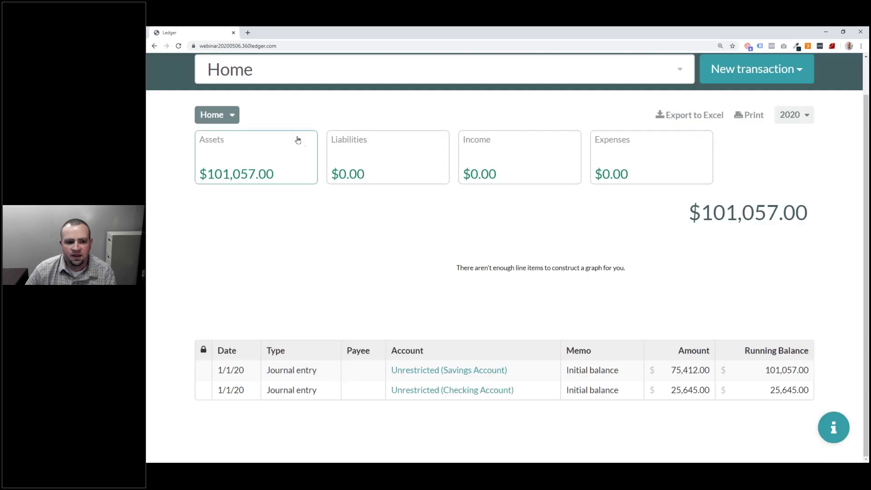
# - Drill down through Assets and American Bank to view the funds in the Checking Account and the Savings Account
pyautogui.click(279, 152)
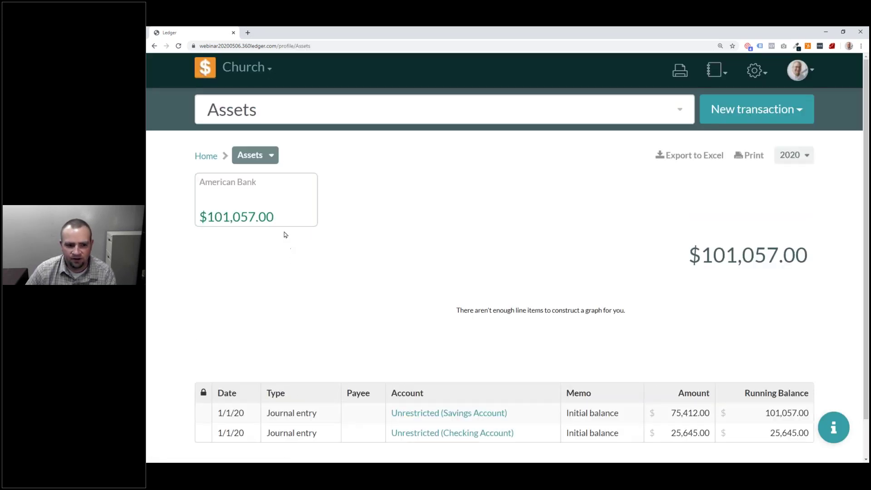
pyautogui.click(284, 212)
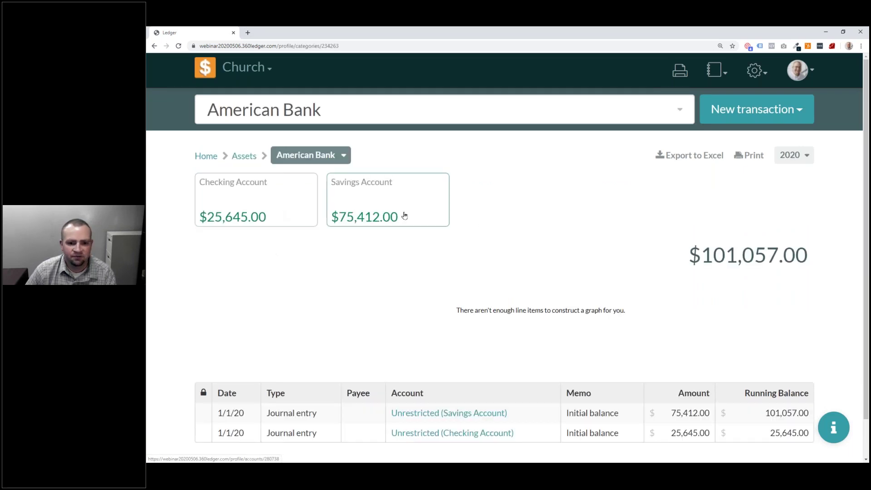
pyautogui.click(275, 198)
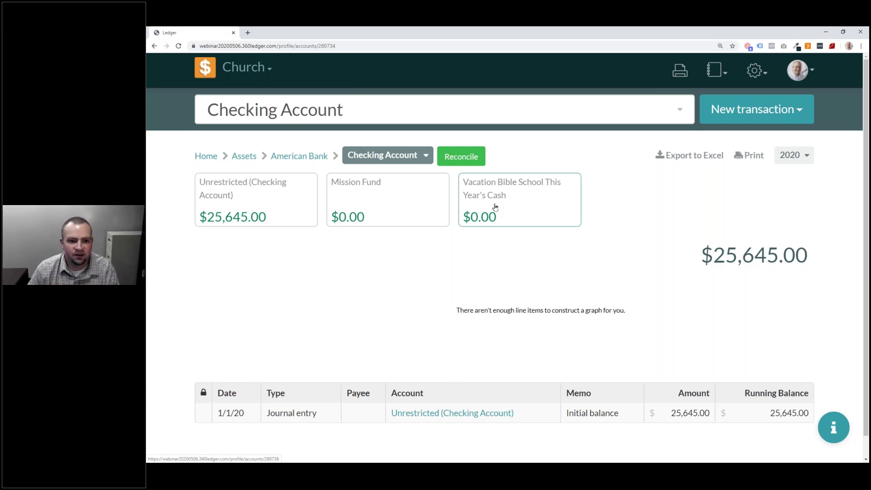
pyautogui.click(318, 156)
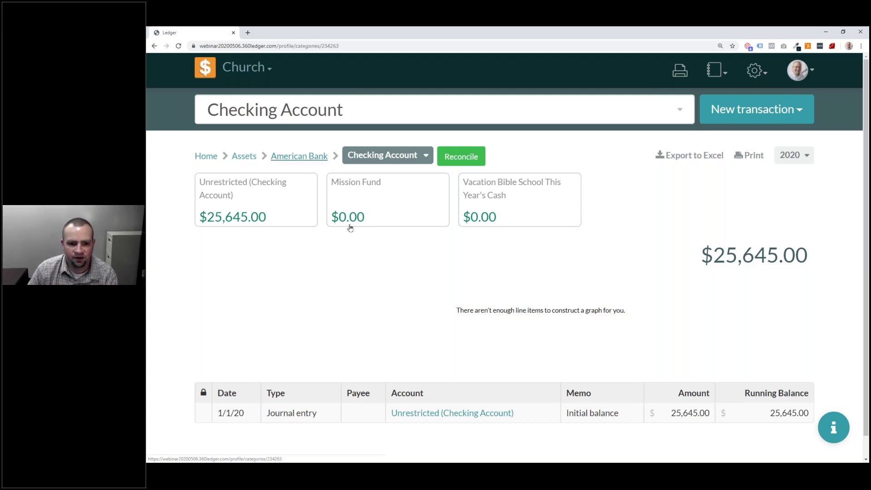
pyautogui.click(389, 198)
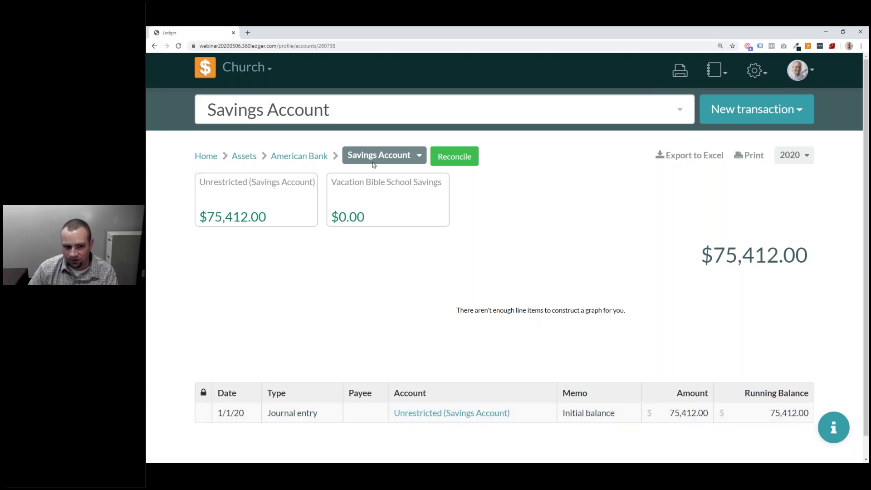
# - Start a new deposit with the memo Weekly Offerings, dated 05/04/2020
pyautogui.click(750, 112)
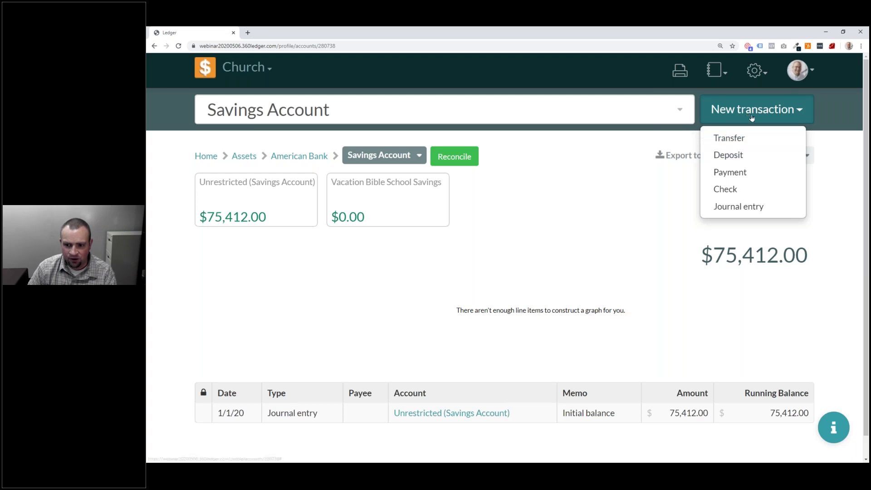
pyautogui.click(743, 157)
pyautogui.click(567, 199)
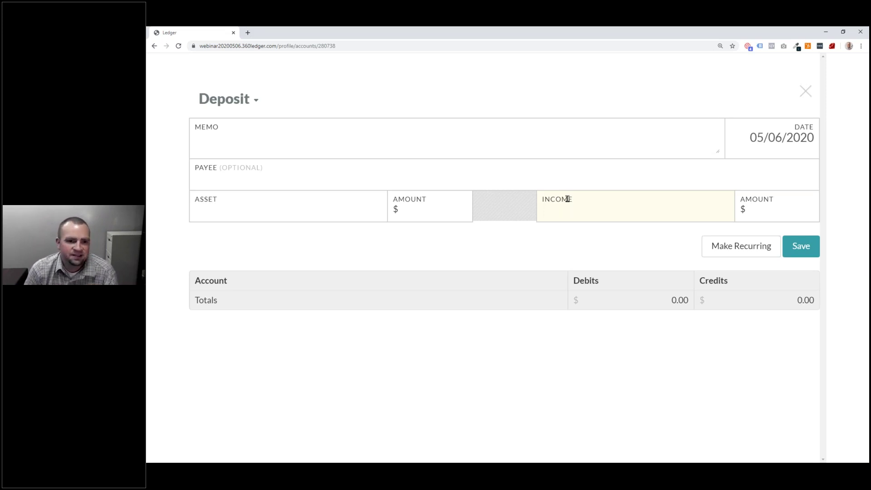
pyautogui.click(492, 150)
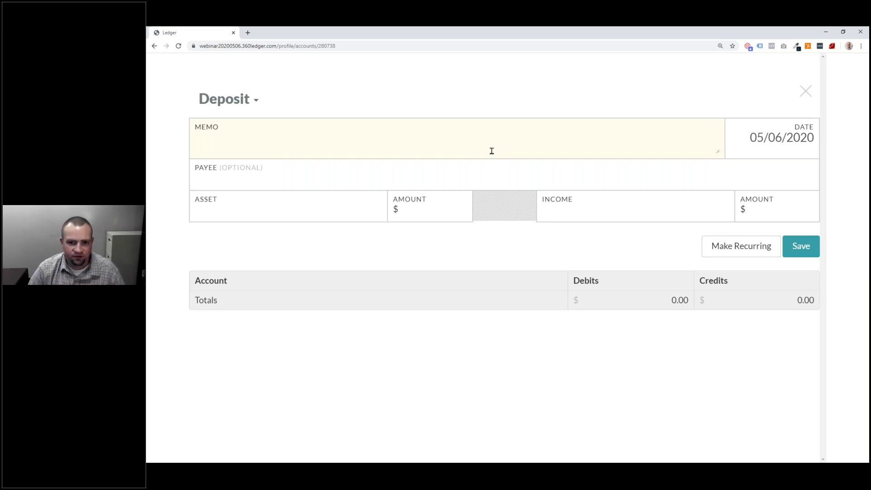
pyautogui.write('Weekly Offerings')
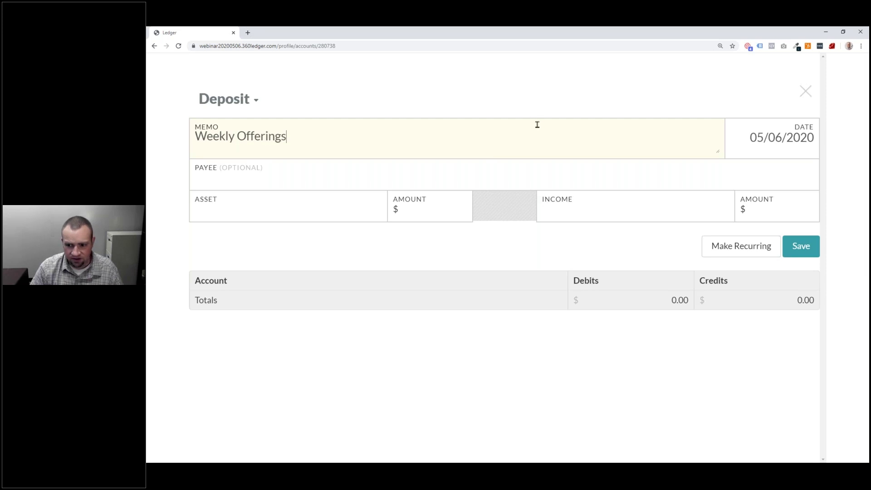
pyautogui.click(778, 137)
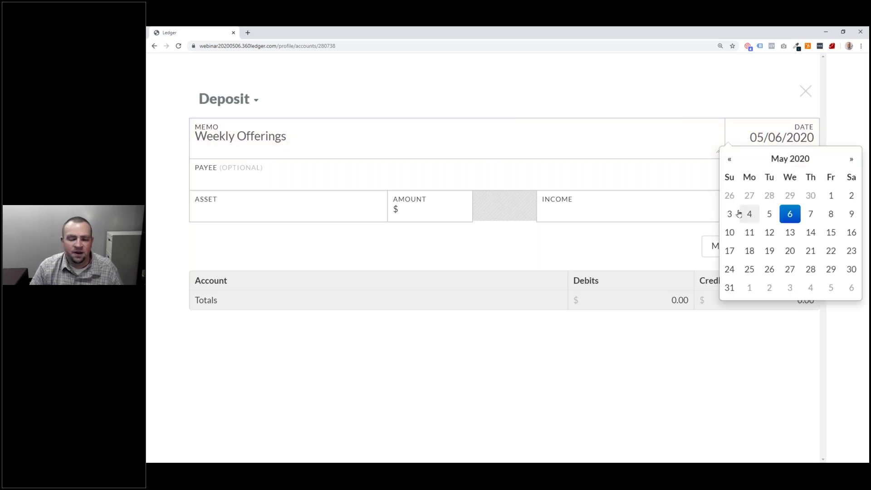
pyautogui.click(749, 214)
pyautogui.click(702, 129)
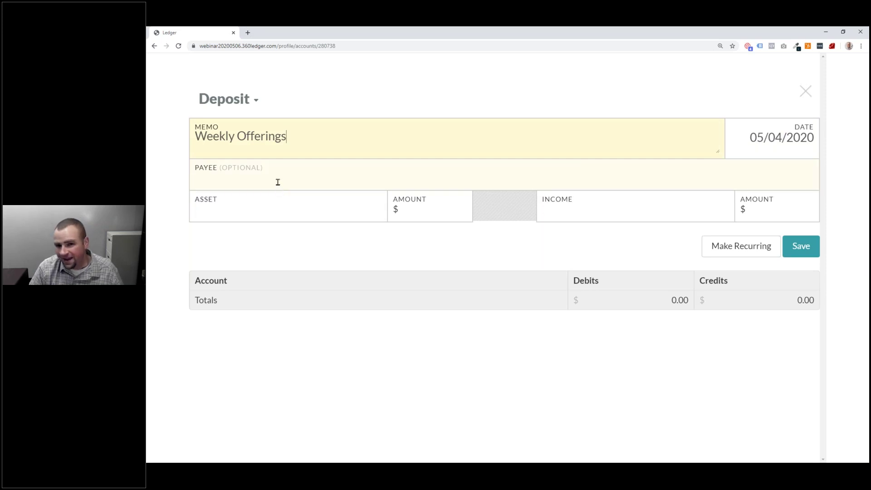
# - Allocate $2500 of the deposit to Unrestricted (Checking Account) and $500 to Vacation Bible School This Year's Cash
pyautogui.click(256, 207)
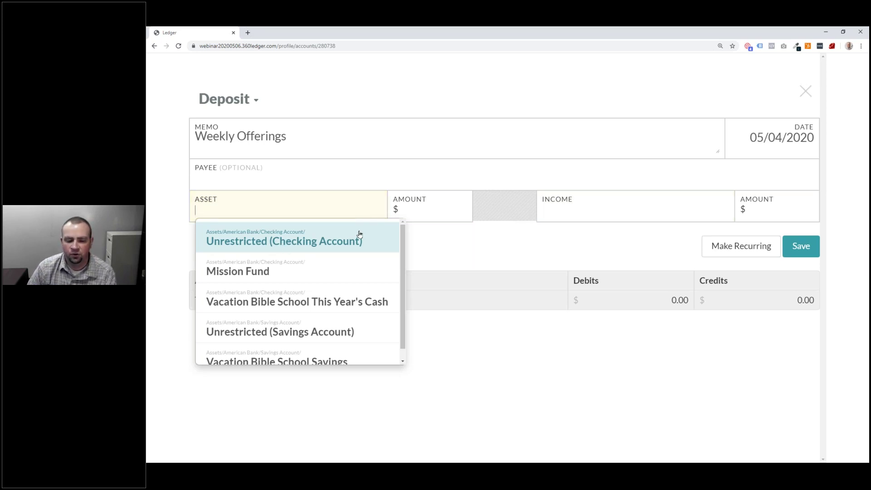
pyautogui.click(306, 225)
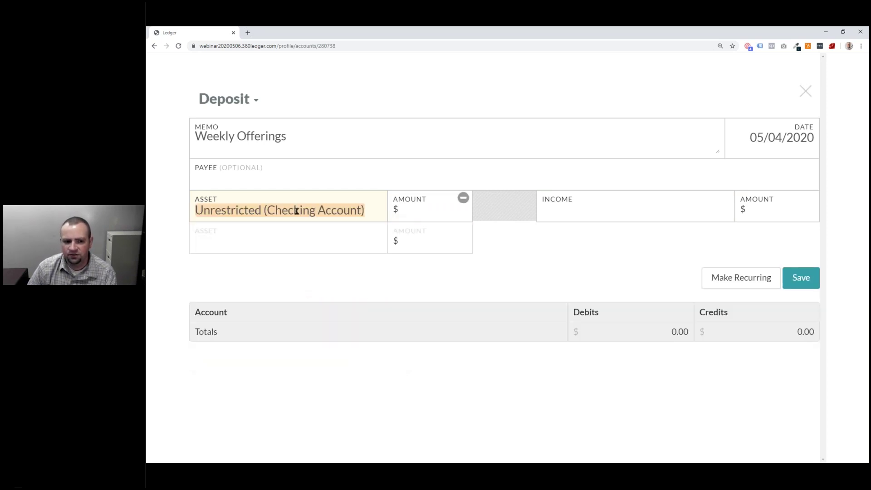
pyautogui.click(282, 247)
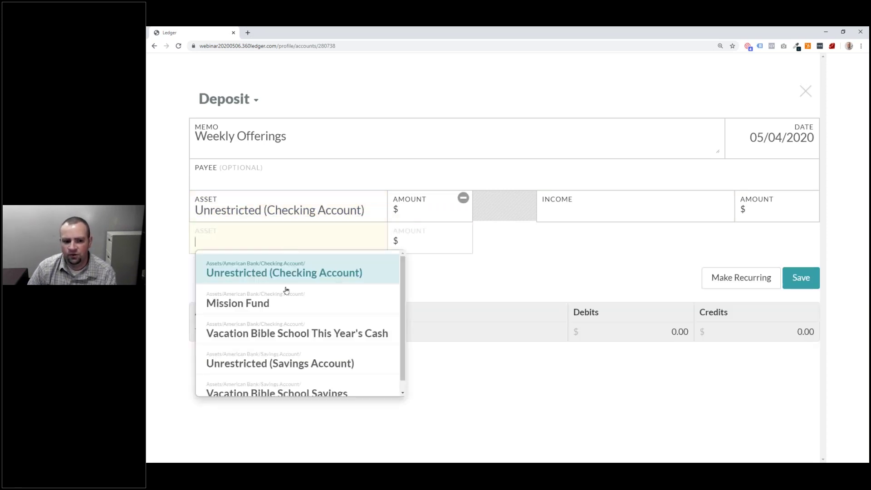
pyautogui.click(282, 336)
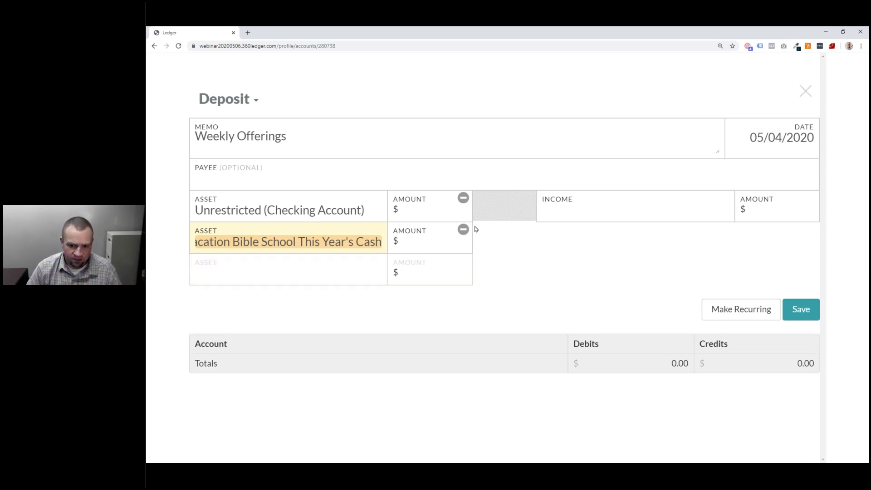
pyautogui.click(439, 210)
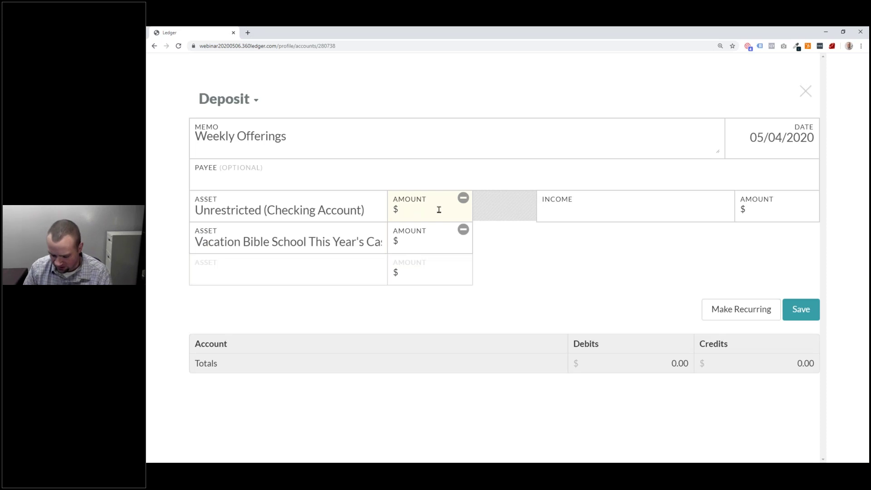
pyautogui.write('2500')
pyautogui.click(426, 236)
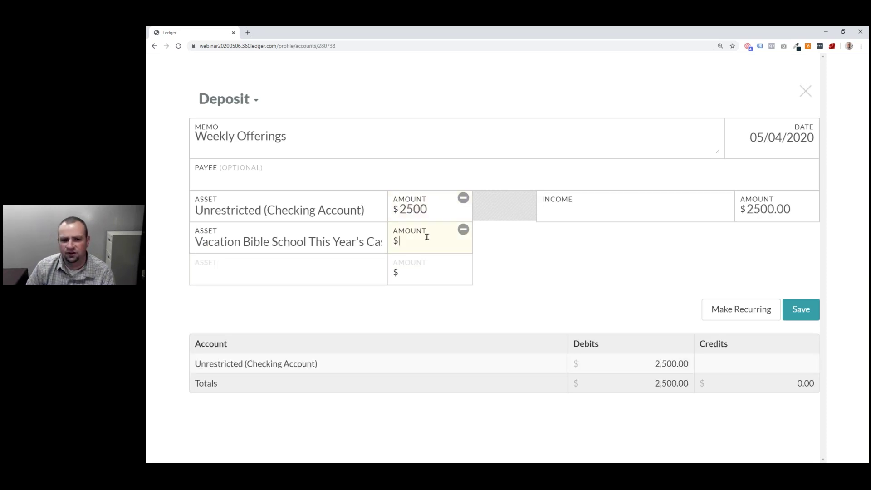
pyautogui.write('500')
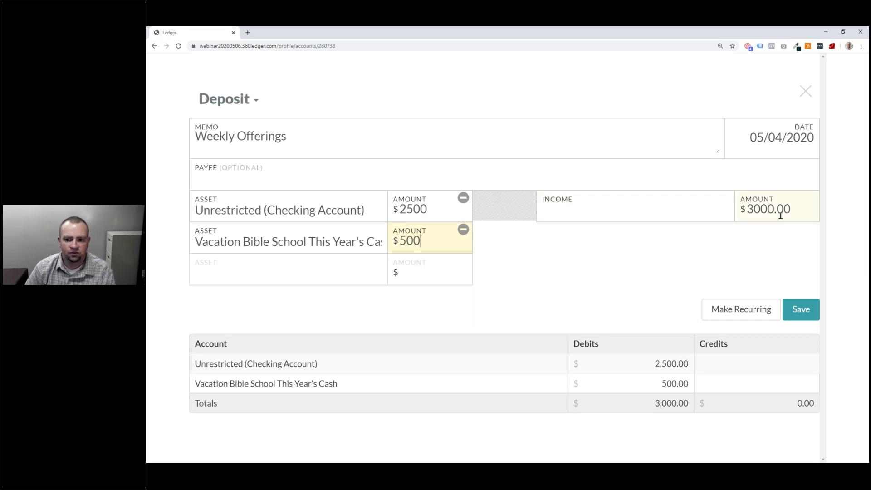
# - Add General Offerings and Vacation Bible School Offerings as the deposit's income accounts, with $500 for the Vacation Bible School Offerings
pyautogui.click(632, 203)
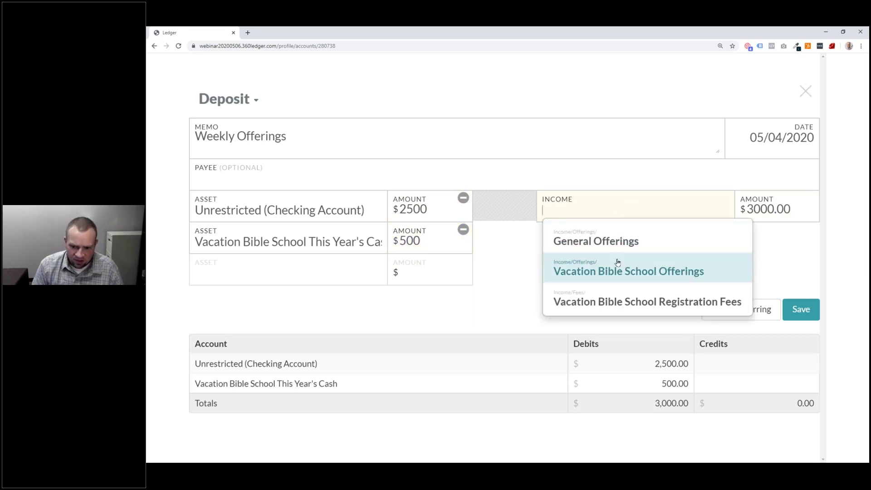
pyautogui.click(620, 241)
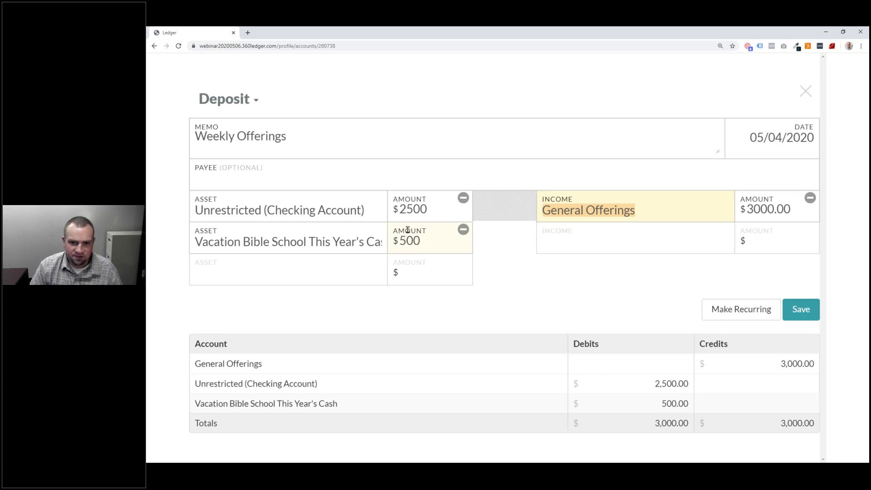
pyautogui.click(608, 238)
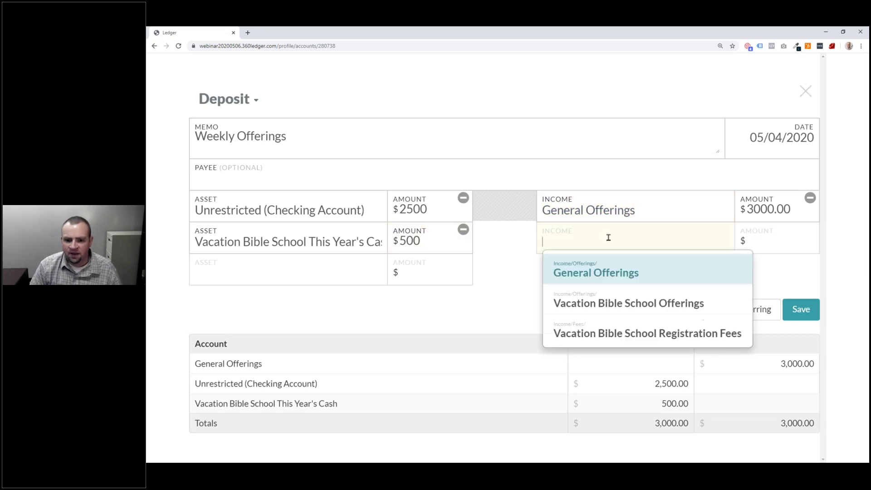
pyautogui.click(611, 305)
pyautogui.click(780, 247)
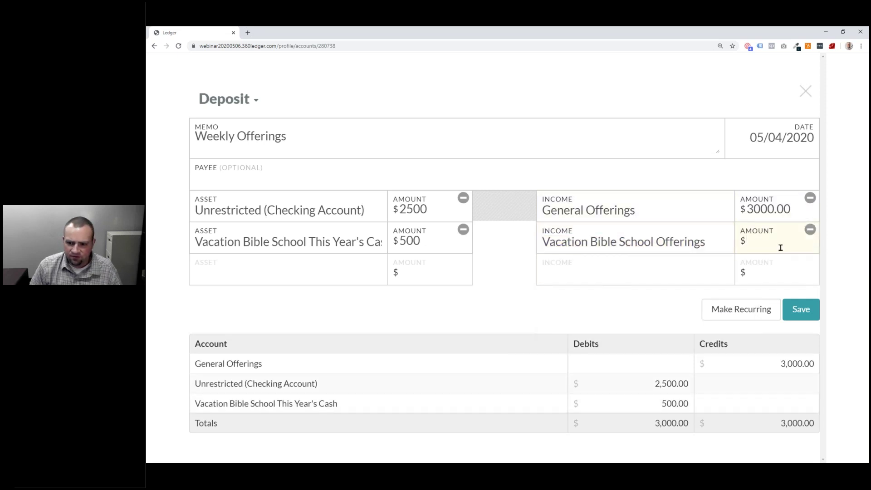
pyautogui.write('500')
# - Set the General Offerings income amount to $2500.00
pyautogui.click(763, 211)
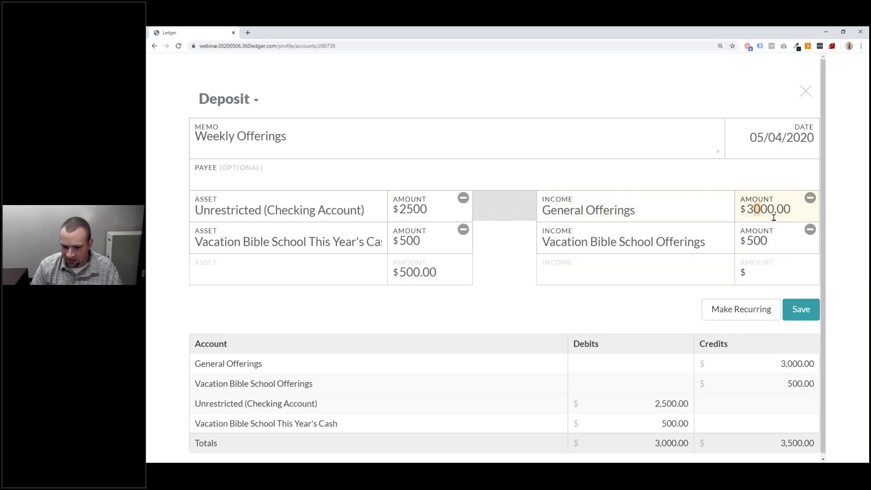
pyautogui.press('BackSpace')
pyautogui.press('BackSpace')
pyautogui.write('25')
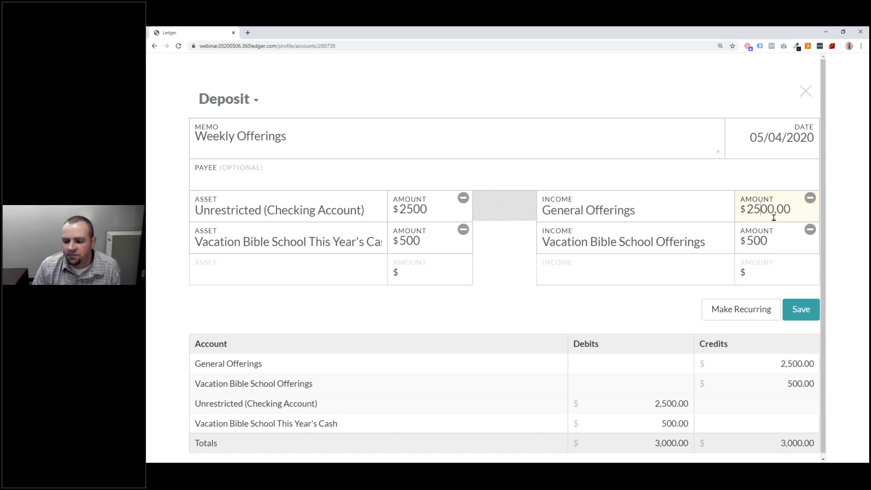
pyautogui.press('BackSpace')
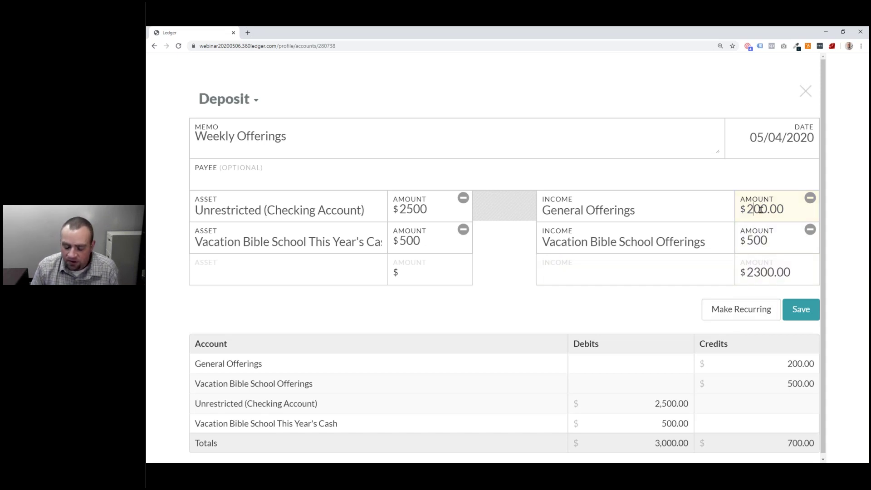
pyautogui.write('5')
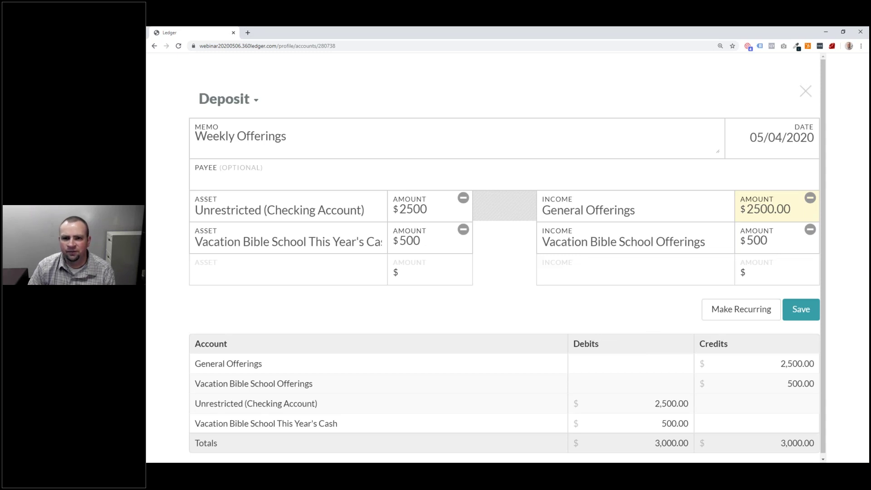
# - Switch to the presentation and show the debit and credit table slide
pyautogui.hotkey('alt', 'Tab')
pyautogui.press('Right')
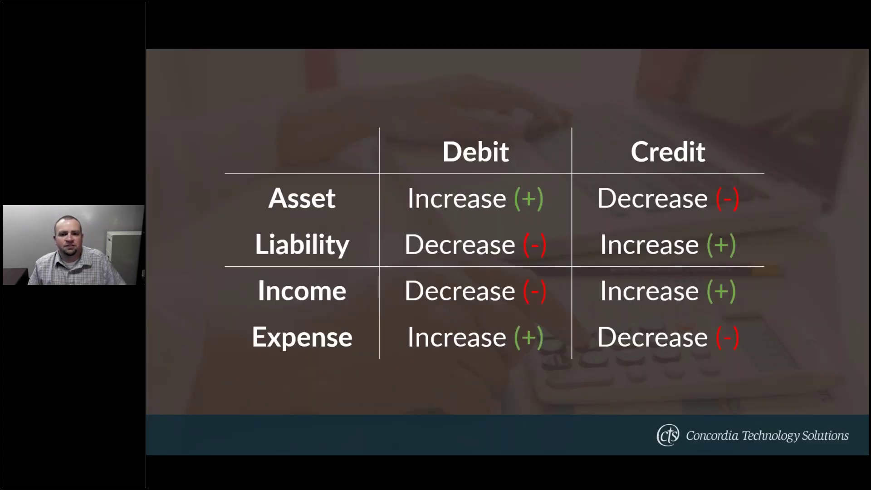
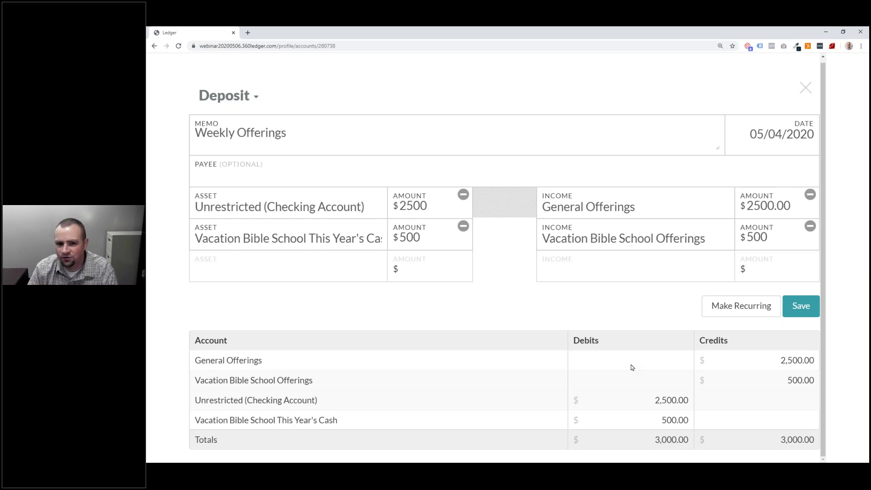
# - Save the weekly offerings deposit and open the Checking Account under American Bank
pyautogui.click(801, 312)
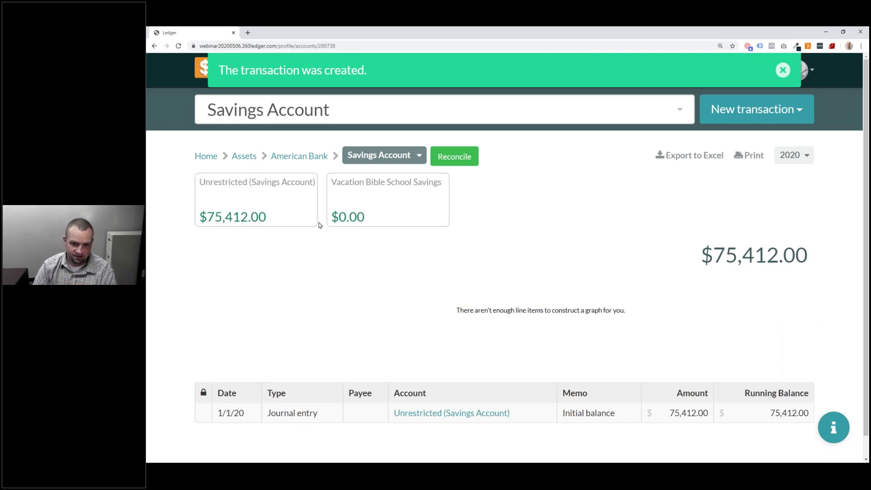
pyautogui.doubleClick(395, 156)
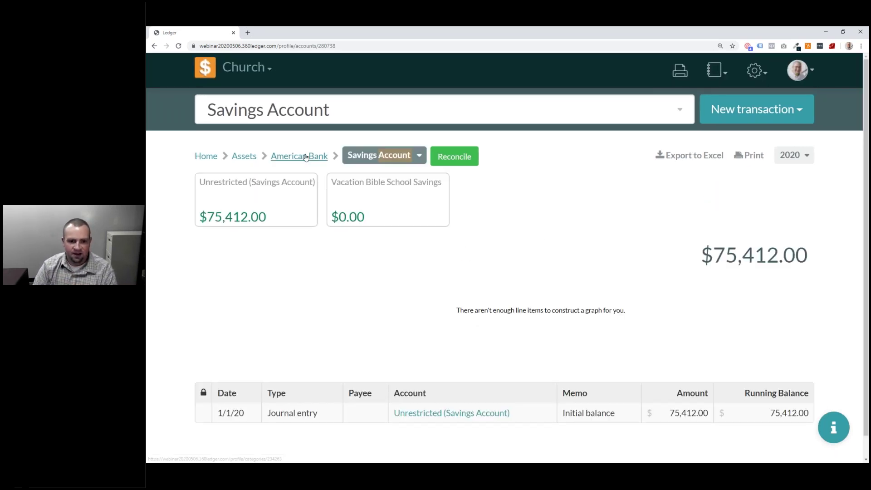
pyautogui.click(272, 209)
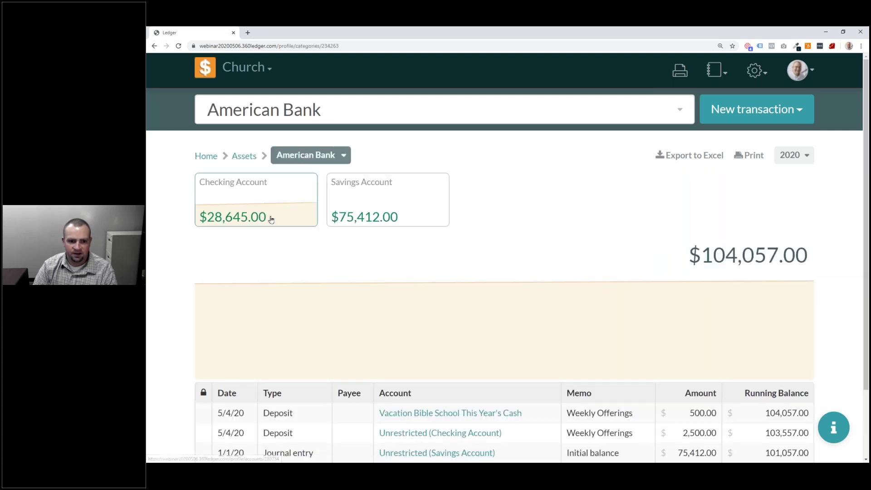
pyautogui.click(277, 211)
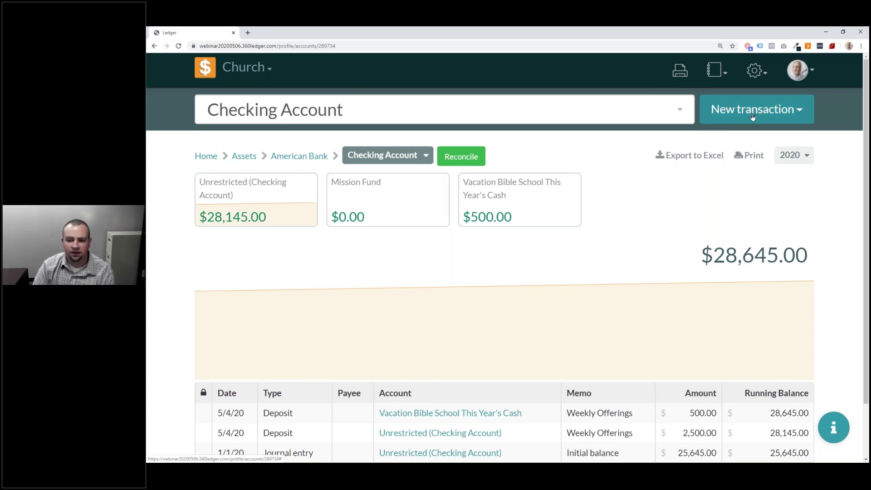
# - Start a new transfer with the memo "Initial balance of VBS Cash"
pyautogui.click(763, 107)
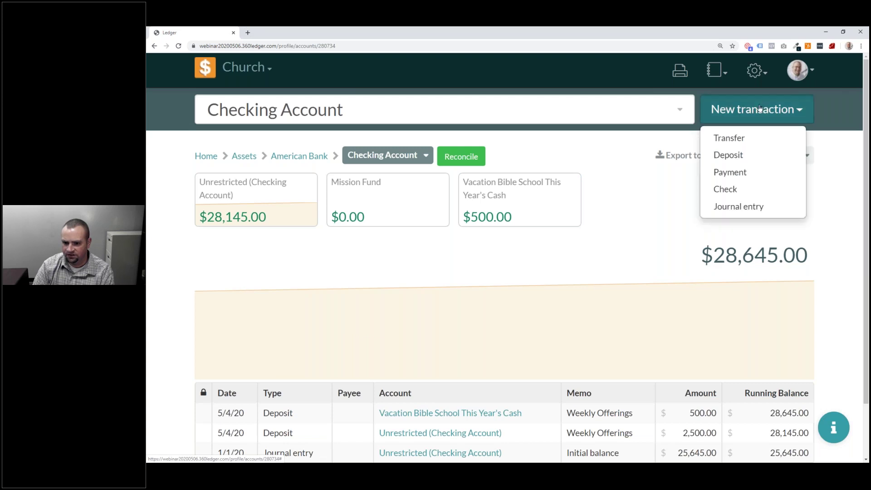
pyautogui.click(729, 136)
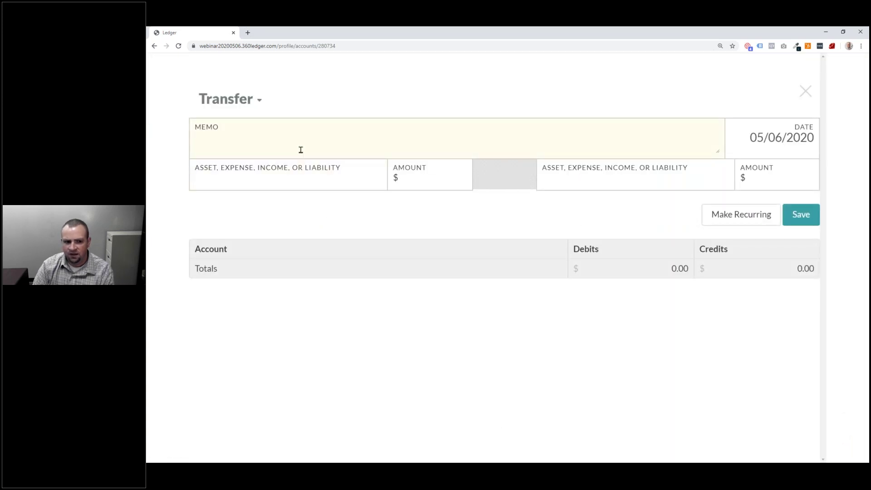
pyautogui.write('Initial b')
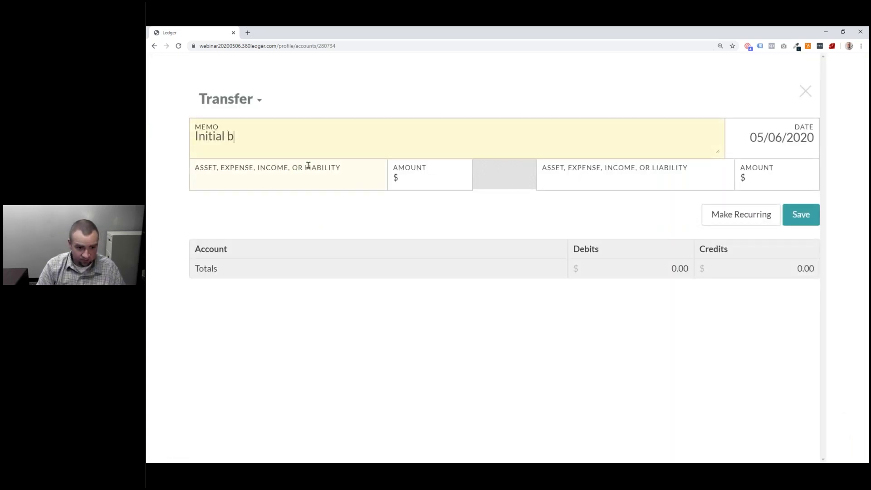
pyautogui.write('alance of VBS Cash')
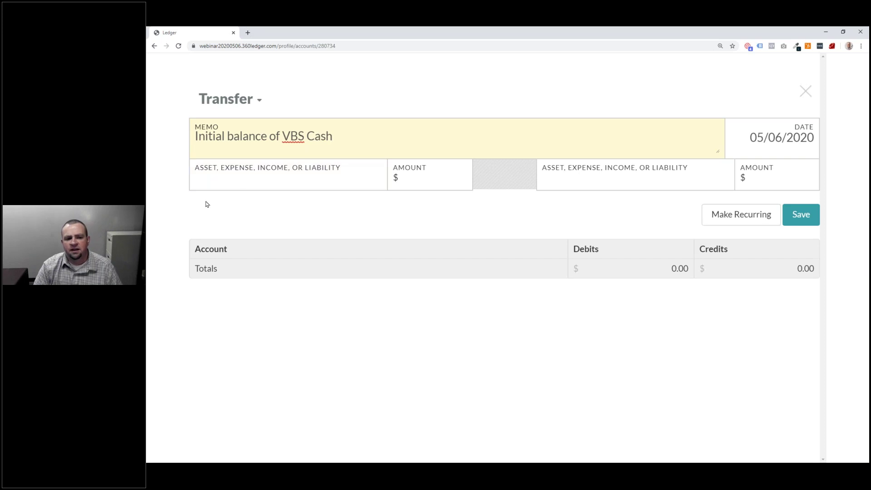
# - Set the transfer to move $1000 from Unrestricted (Checking Account) to Vacation Bible School This Year's Cash
pyautogui.click(247, 182)
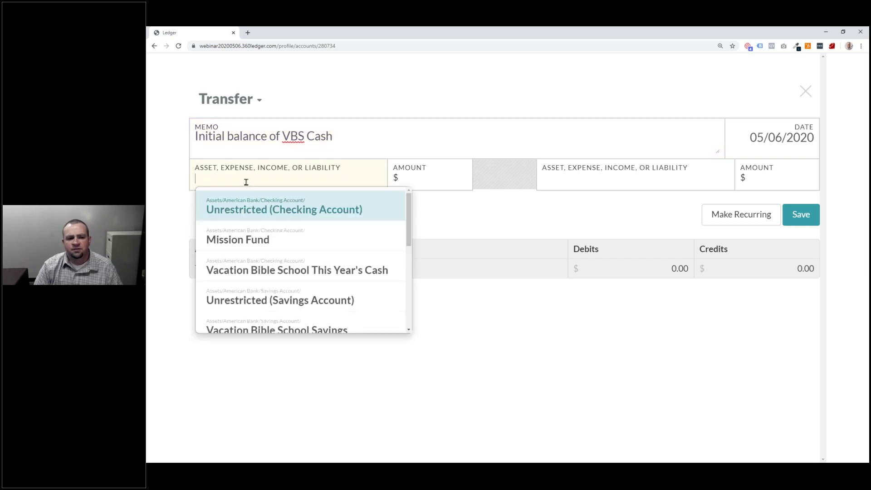
pyautogui.click(284, 214)
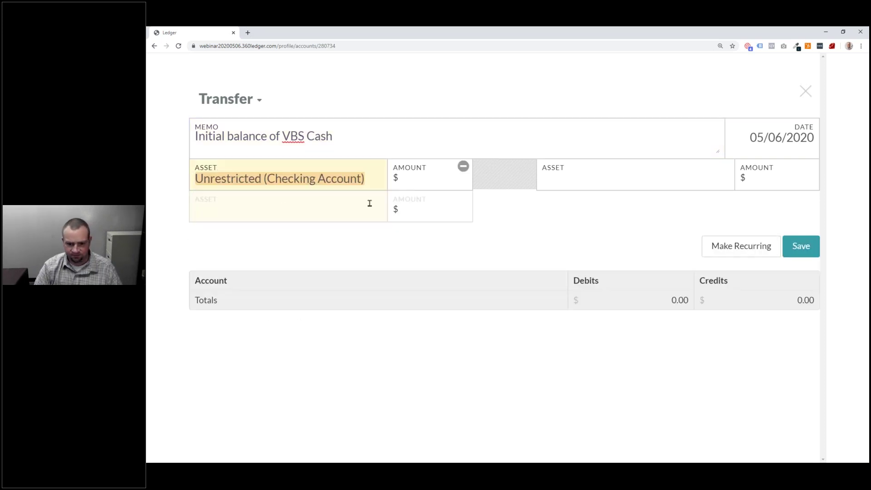
pyautogui.click(411, 176)
pyautogui.write('1000')
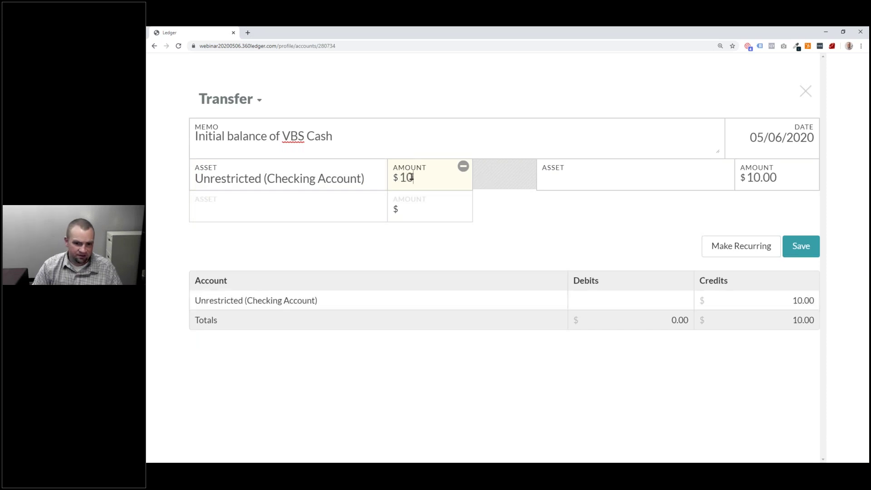
pyautogui.click(583, 183)
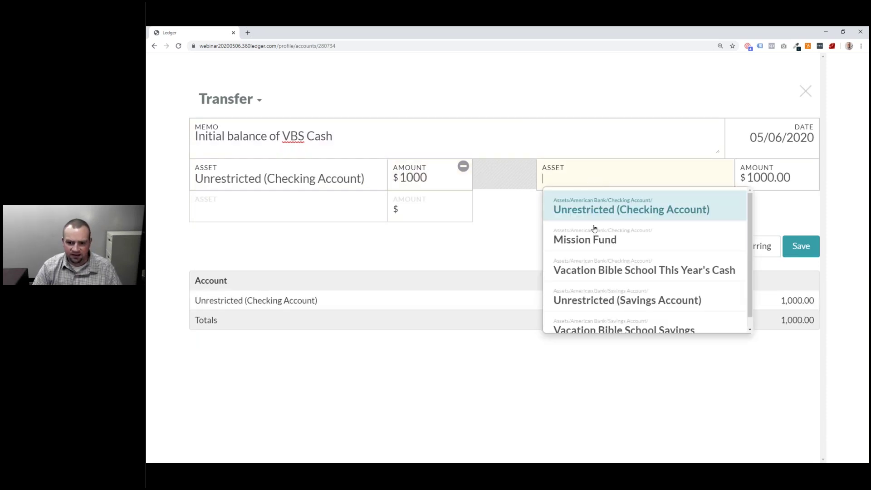
pyautogui.click(624, 269)
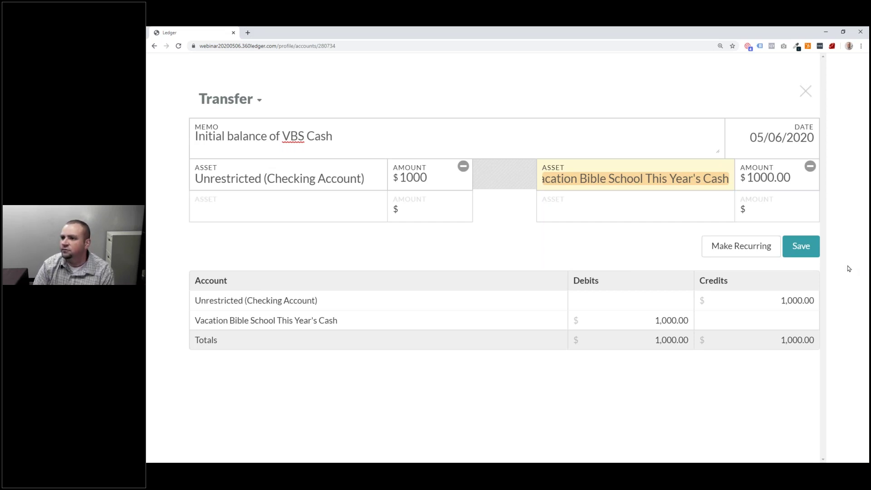
# - Review the presentation's debit and credit table slide, then return to the ledger and save the transfer
pyautogui.hotkey('alt', 'Tab')
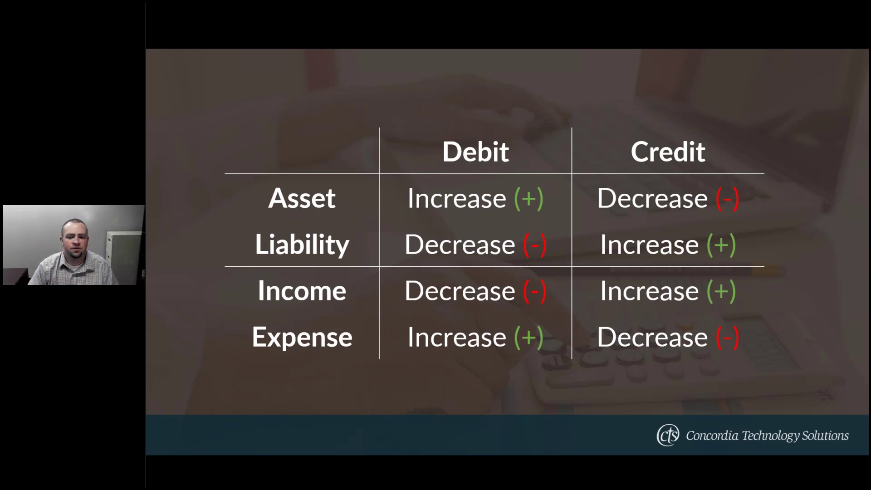
pyautogui.hotkey('alt', 'Tab')
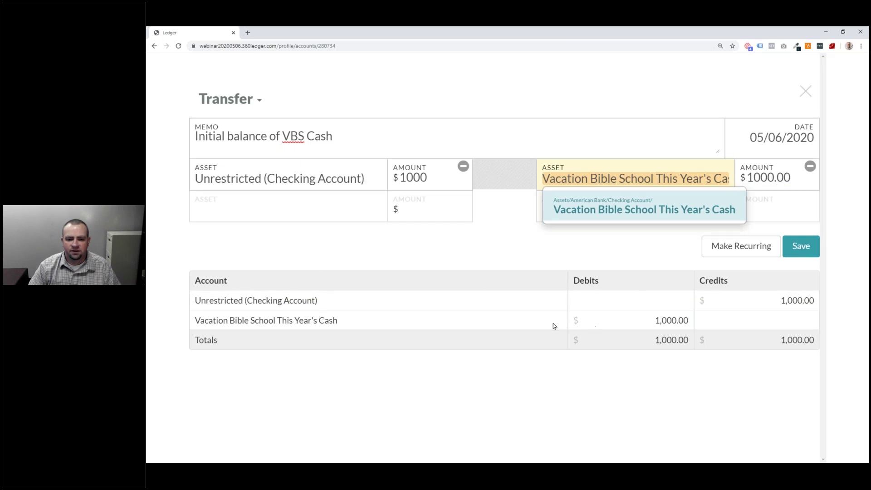
pyautogui.click(512, 249)
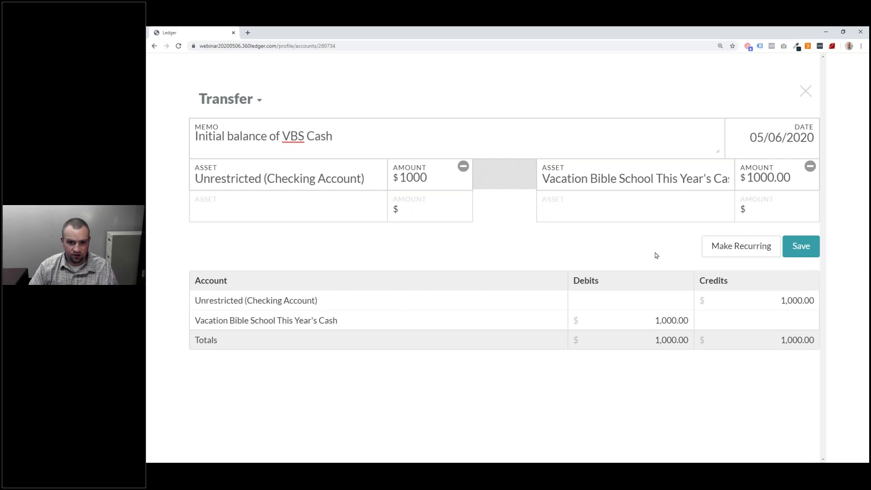
pyautogui.click(812, 249)
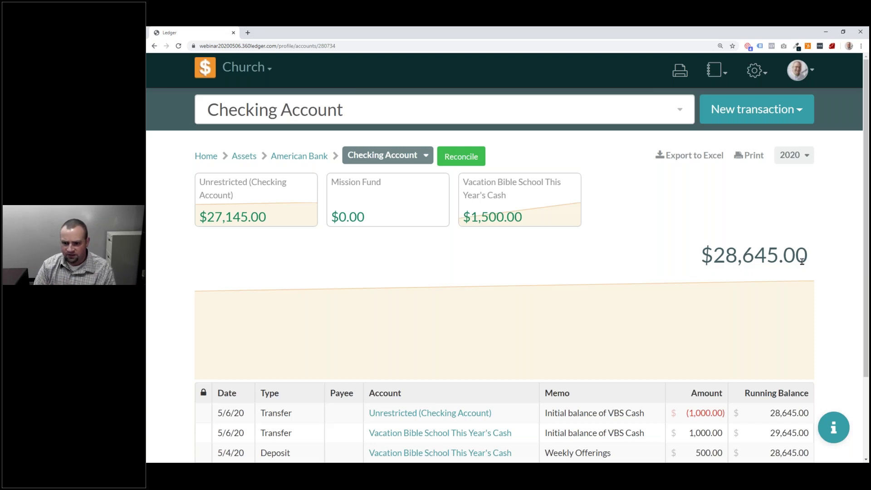
# - Start a new payment with "Concordia Publishing House Book" as the payee
pyautogui.click(754, 110)
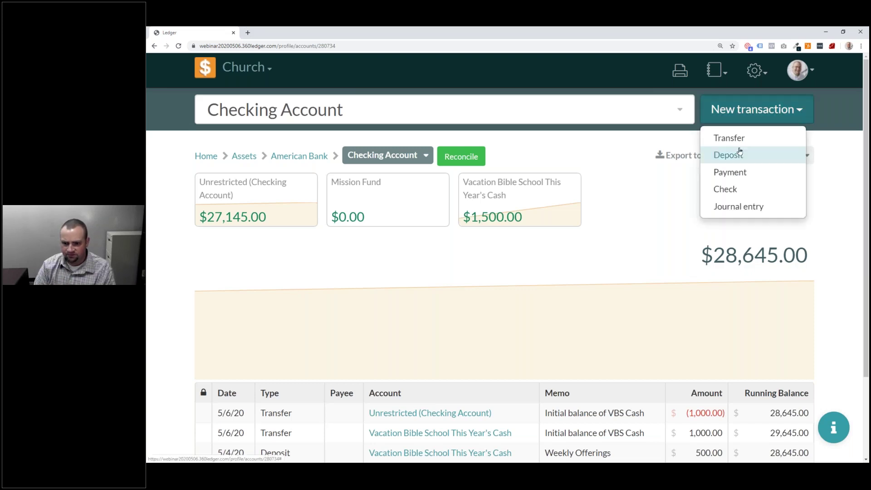
pyautogui.click(739, 175)
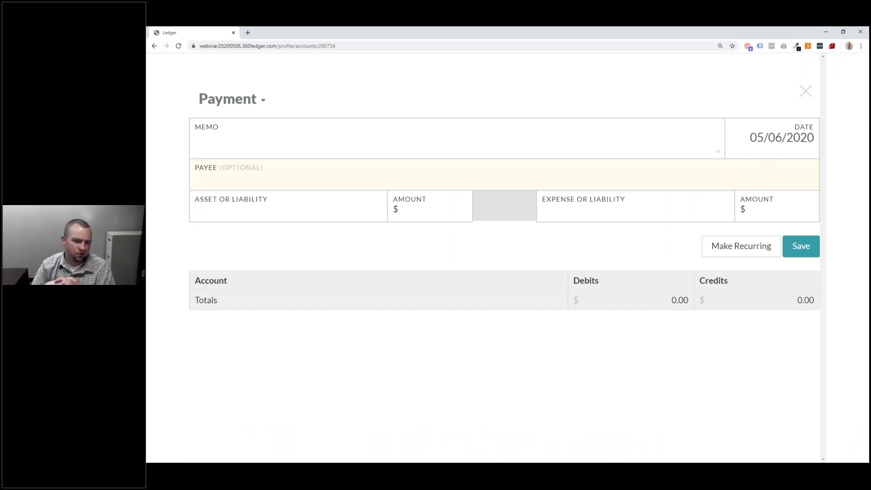
pyautogui.click(256, 175)
pyautogui.write('Concordia Pub')
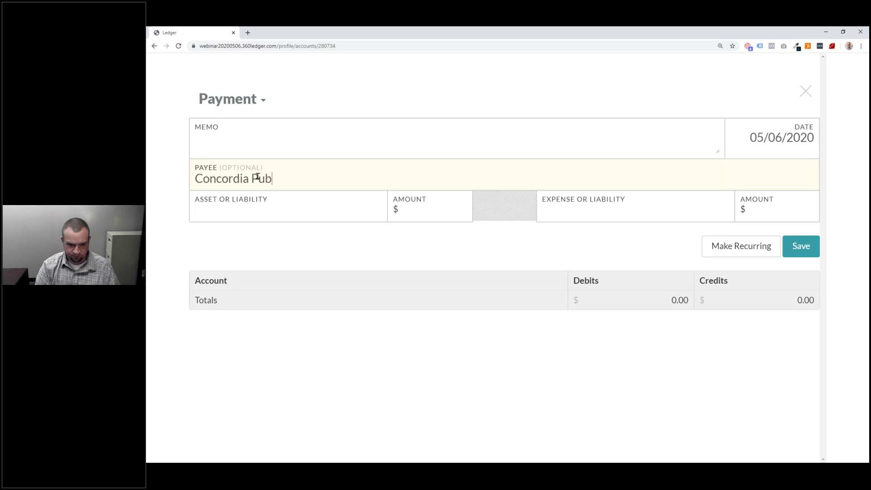
pyautogui.write('lishing House')
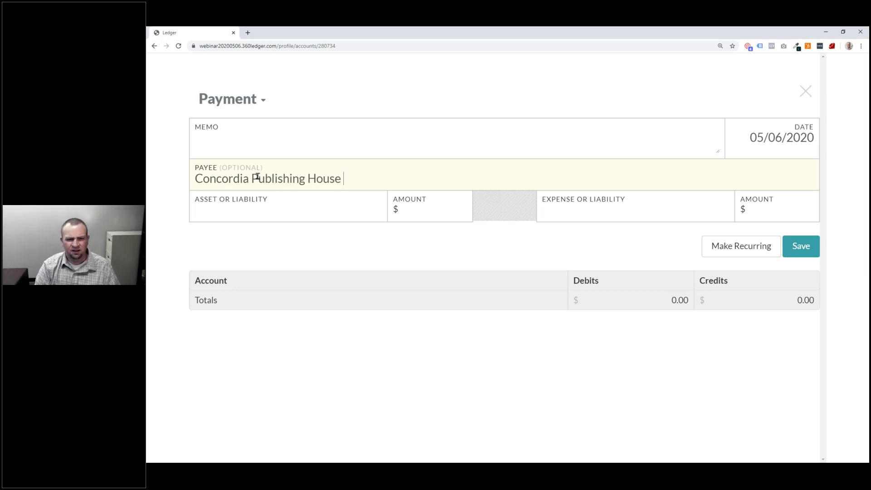
pyautogui.write(' Book')
# - Set the payment to $175 from Unrestricted (Checking Account) to the Teaching Materials expense, with the memo "Starter Kit"
pyautogui.click(258, 214)
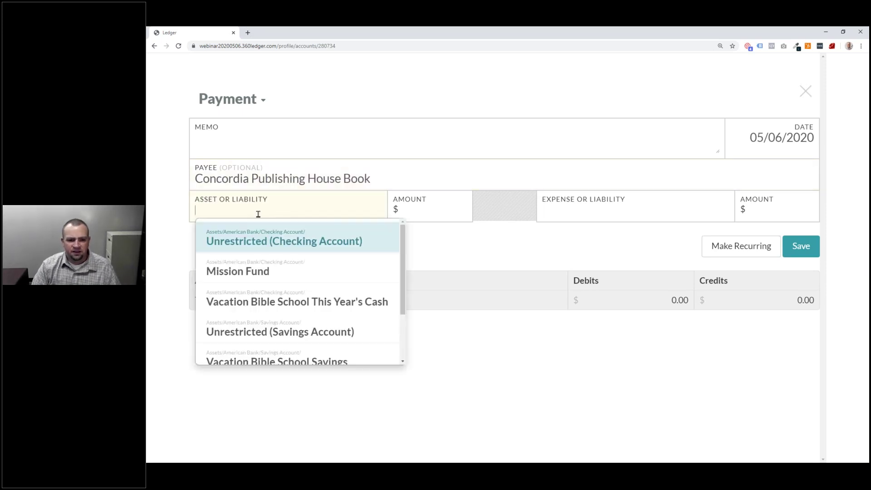
pyautogui.click(264, 240)
pyautogui.click(427, 220)
pyautogui.write('1750')
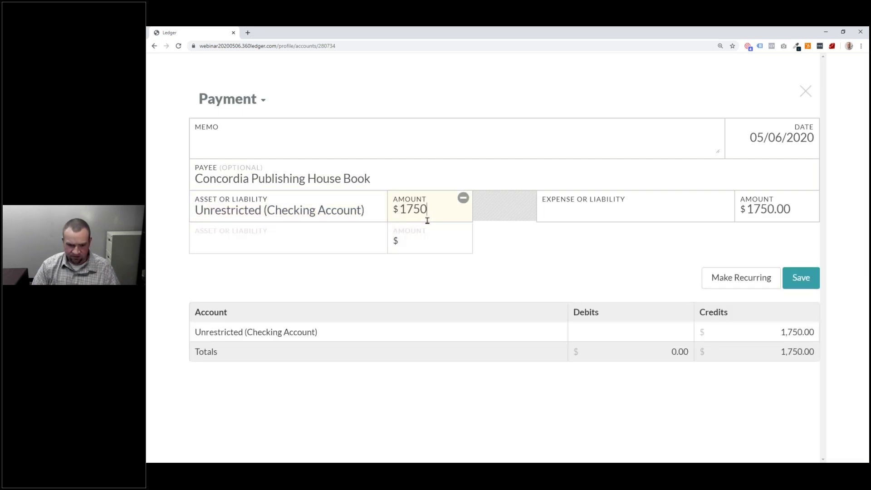
pyautogui.press('BackSpace')
pyautogui.click(597, 211)
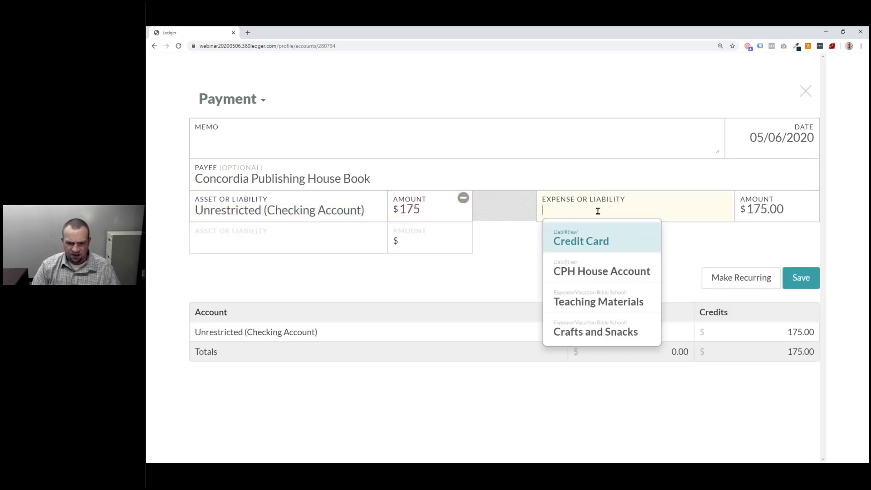
pyautogui.write('V')
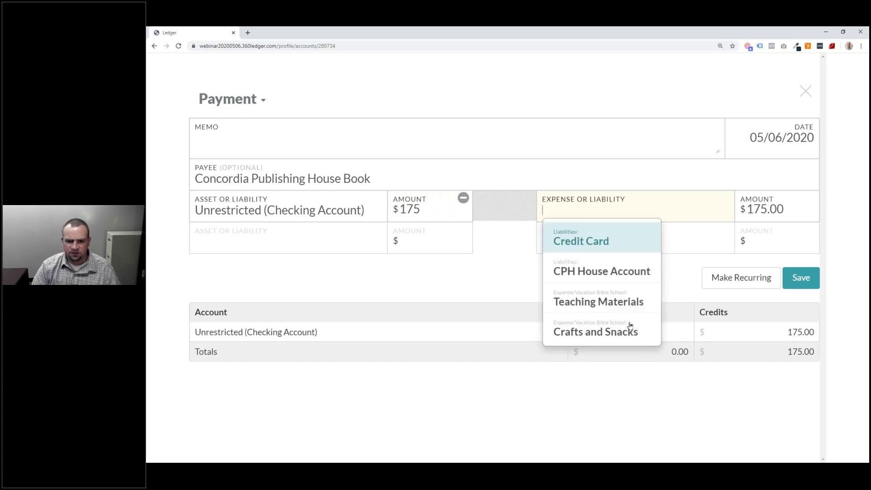
pyautogui.click(623, 300)
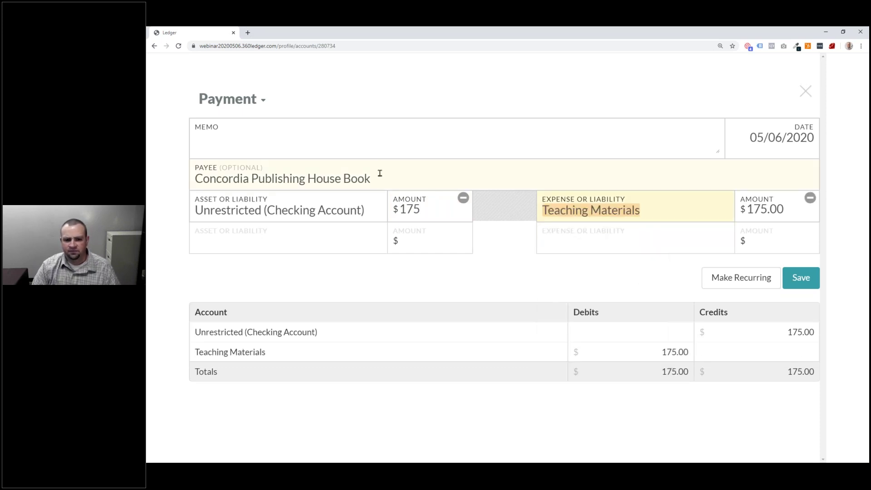
pyautogui.click(338, 129)
pyautogui.write('Starter Kit')
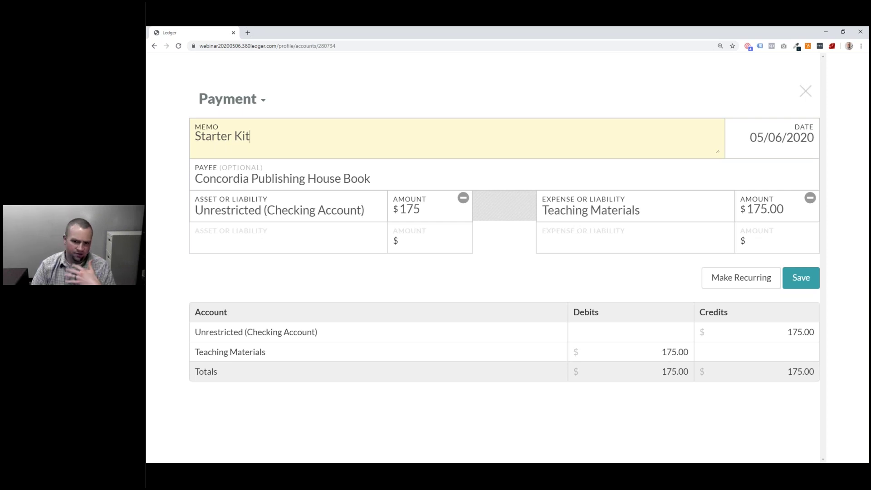
# - Compare the payment with the presentation's debit and credit slide, then return to the ledger and save it
pyautogui.hotkey('alt', 'Tab')
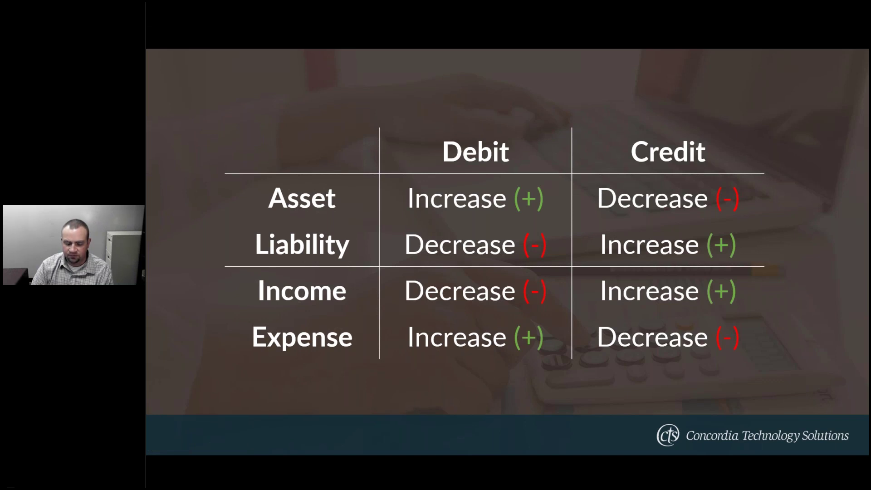
pyautogui.hotkey('alt', 'Tab')
pyautogui.click(669, 351)
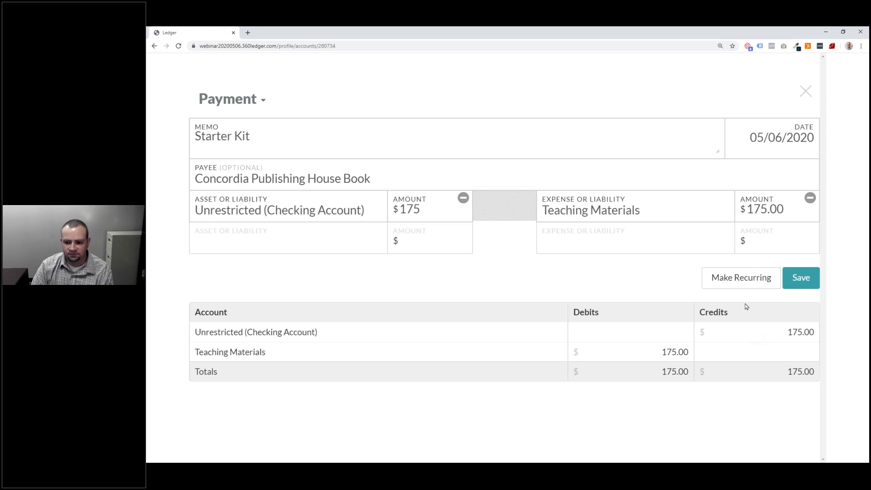
pyautogui.click(795, 277)
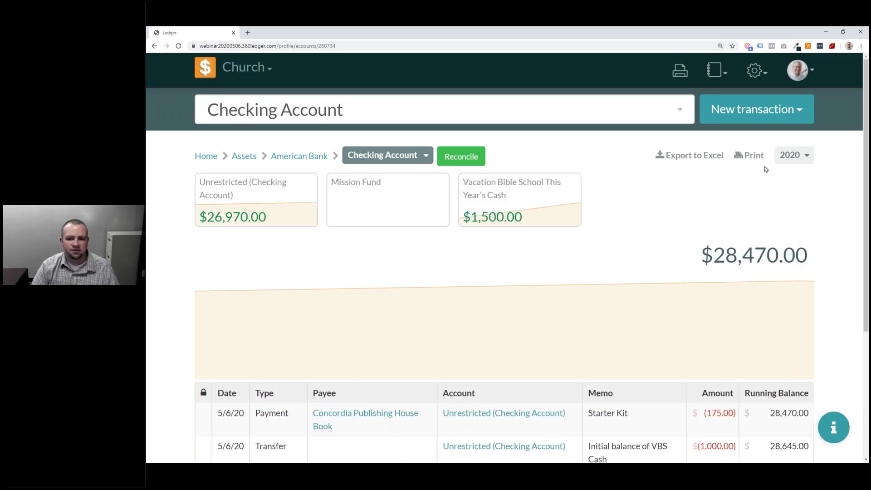
# - Start another payment with the saved payee Concordia Publishing House Book
pyautogui.click(744, 118)
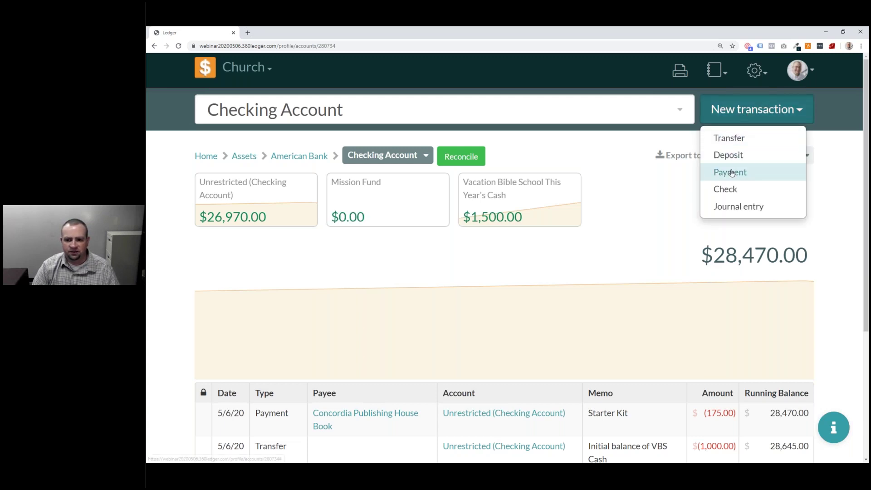
pyautogui.click(730, 173)
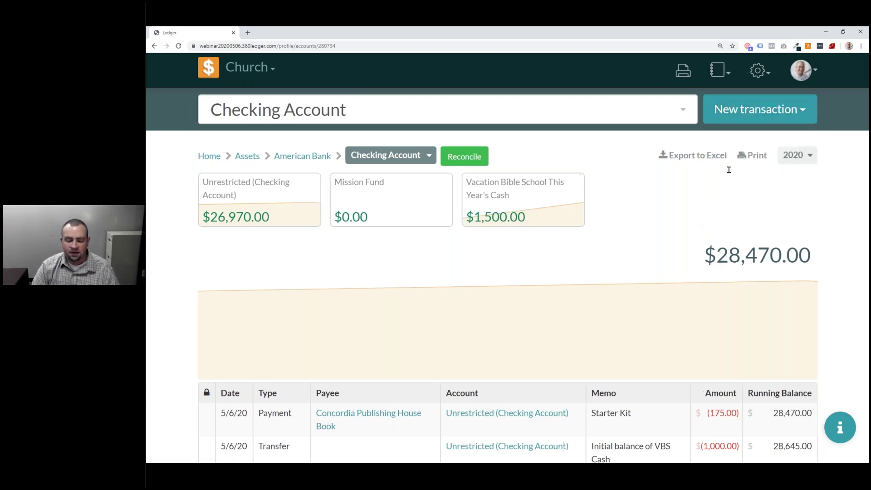
pyautogui.click(319, 171)
pyautogui.write('Concor')
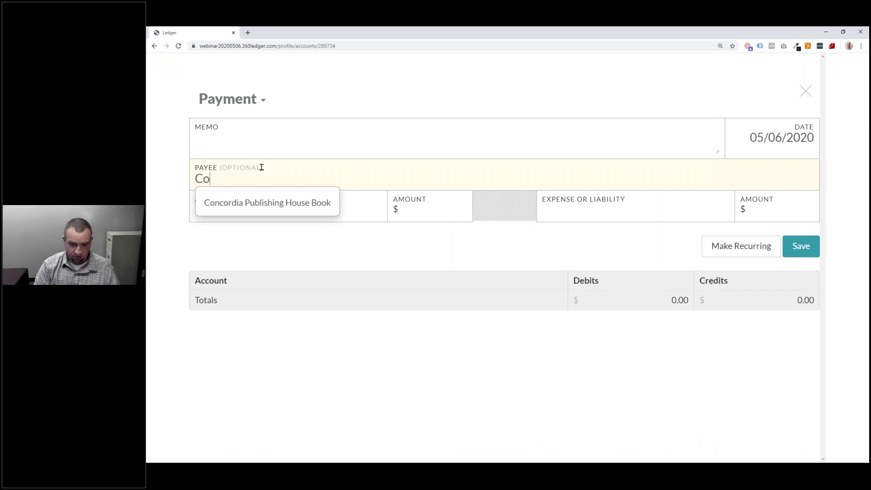
pyautogui.click(253, 200)
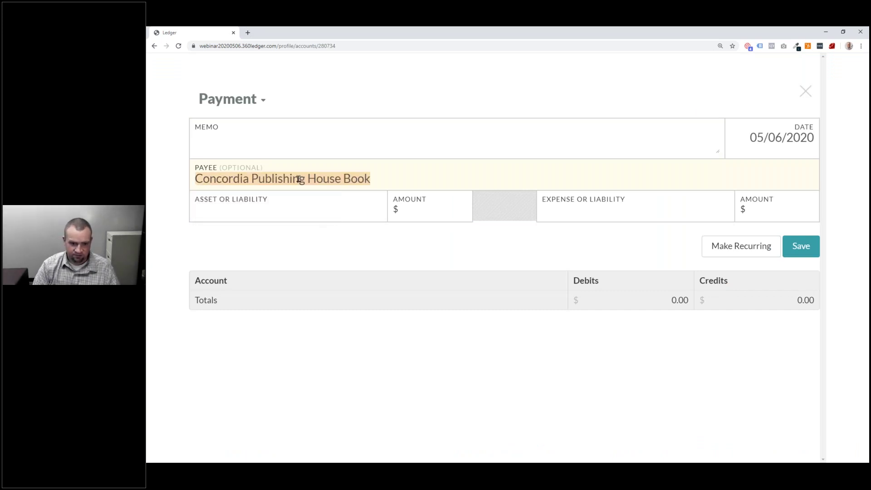
pyautogui.doubleClick(348, 184)
pyautogui.press('BackSpace')
pyautogui.press('Return')
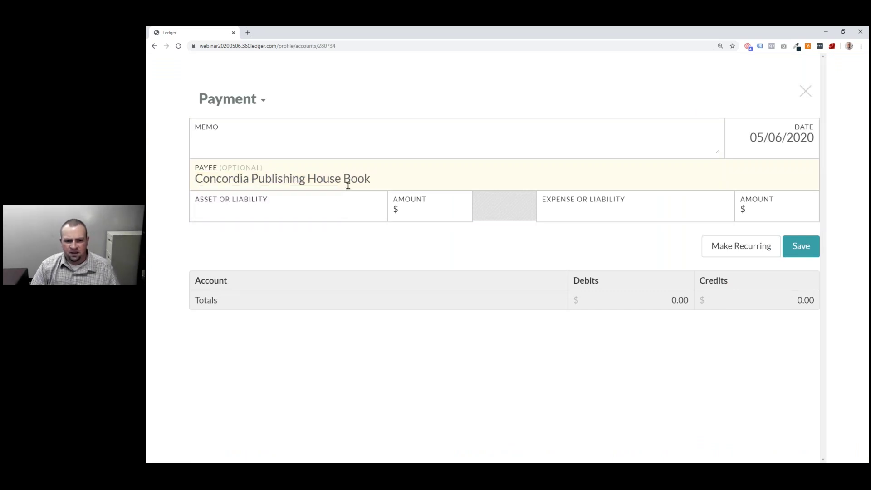
# - Try to shorten the payment's payee name to "Concordia Publishing House"
pyautogui.press('BackSpace')
pyautogui.press('BackSpace')
pyautogui.press('BackSpace')
pyautogui.press('BackSpace')
pyautogui.press('Return')
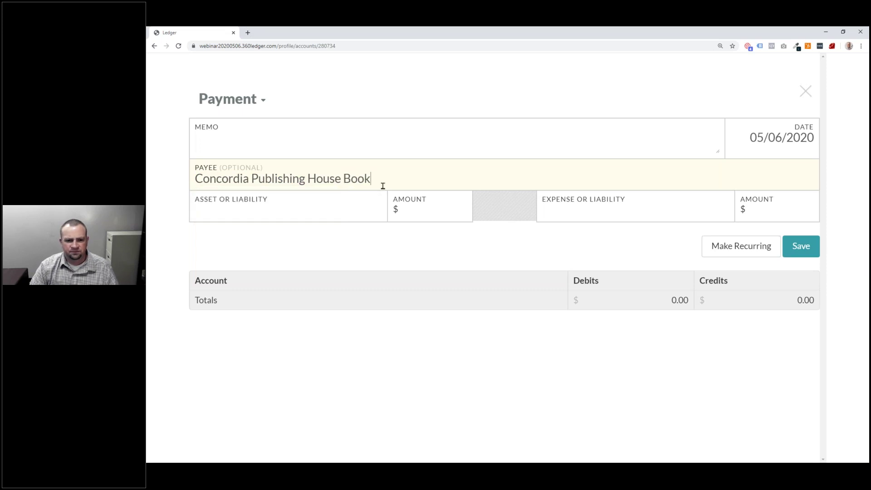
pyautogui.press('BackSpace')
pyautogui.press('BackSpace')
pyautogui.press('BackSpace')
pyautogui.press('BackSpace')
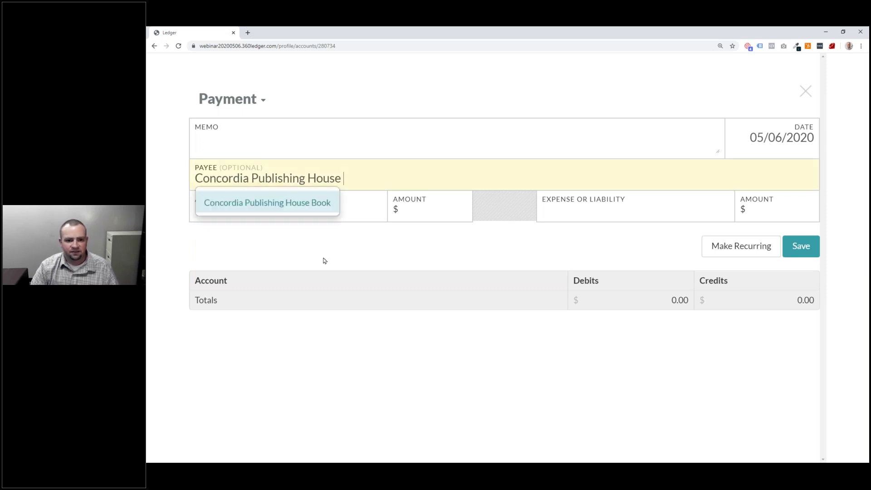
# - Set the payment to $200 from the CPH House Account liability to the Crafts and Snacks expense
pyautogui.click(316, 212)
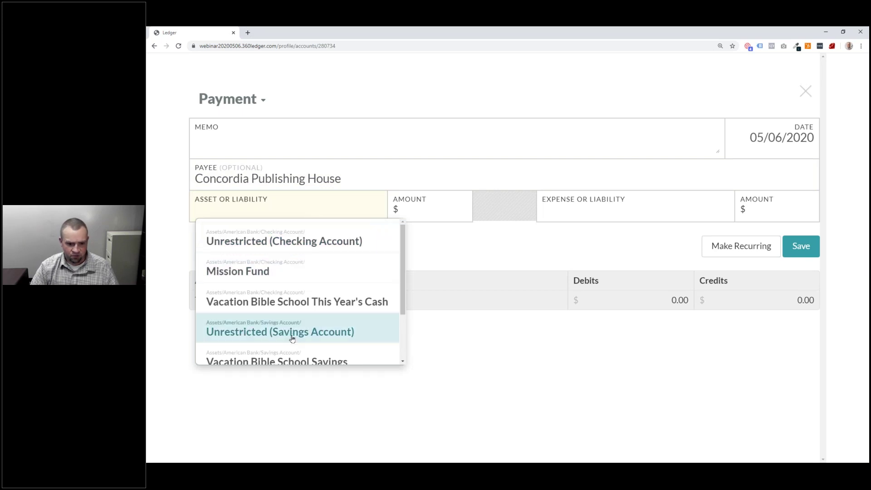
pyautogui.scroll(-1, 299, 323)
pyautogui.scroll(-1, 299, 323)
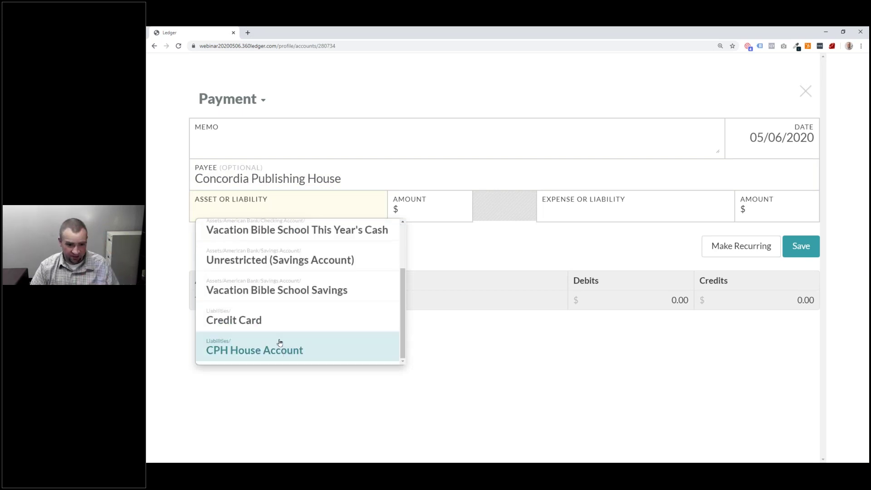
pyautogui.click(278, 348)
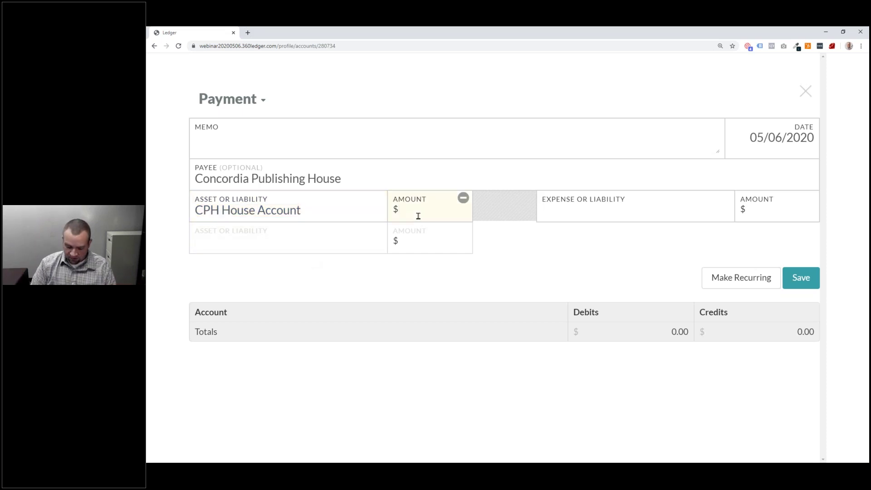
pyautogui.write('200')
pyautogui.click(584, 211)
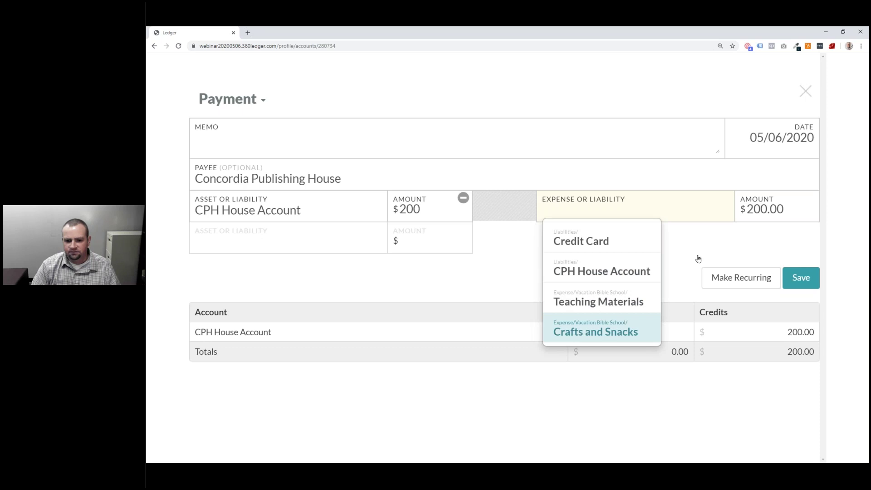
pyautogui.click(782, 212)
pyautogui.click(778, 141)
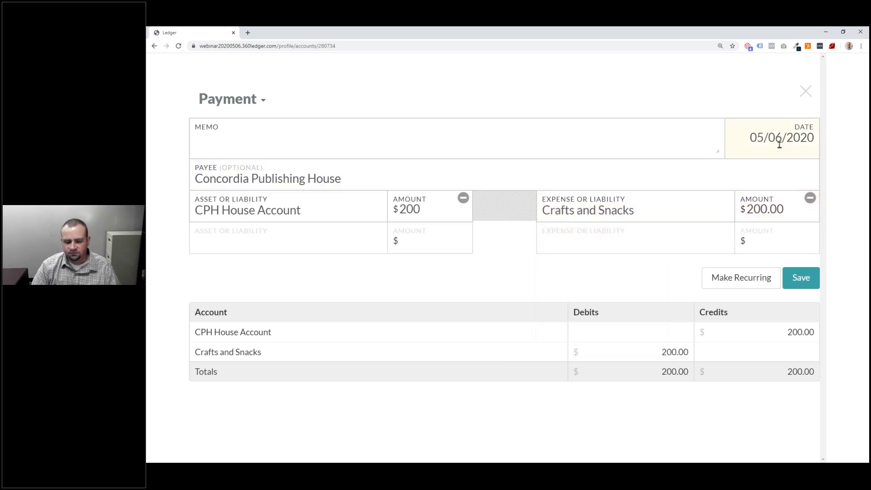
# - Compare the CPH House Account entry with the presentation's debit and credit slide, and return to the ledger
pyautogui.click(662, 325)
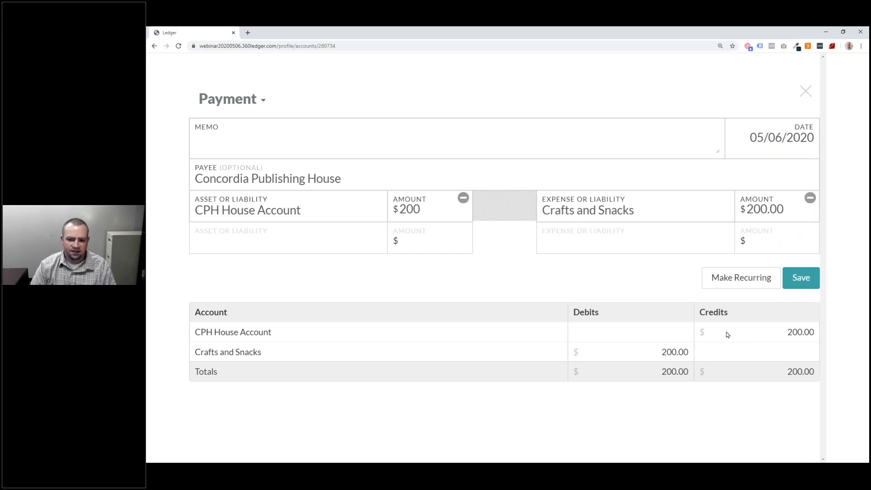
pyautogui.moveTo(272, 333); pyautogui.dragTo(192, 336)
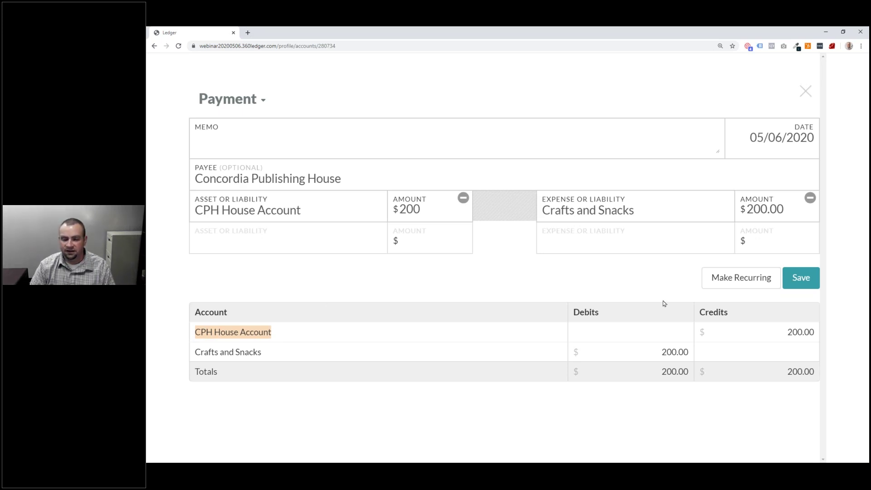
pyautogui.hotkey('alt', 'Tab')
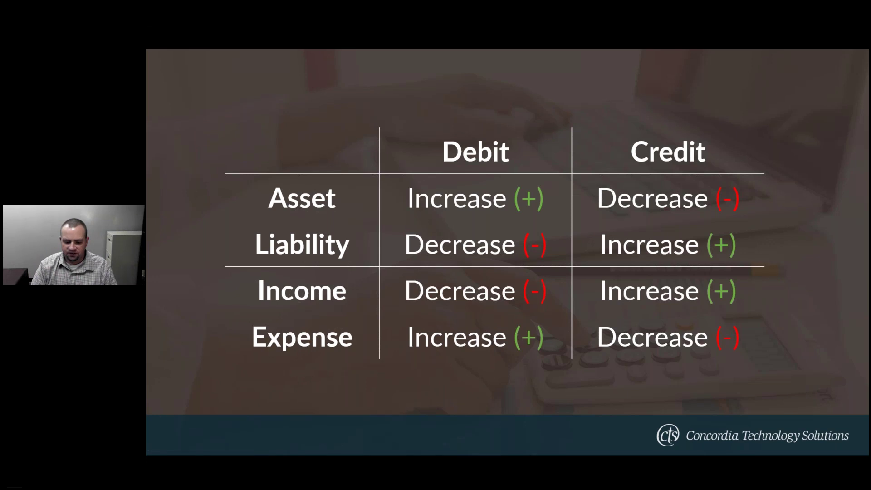
pyautogui.hotkey('alt', 'Tab')
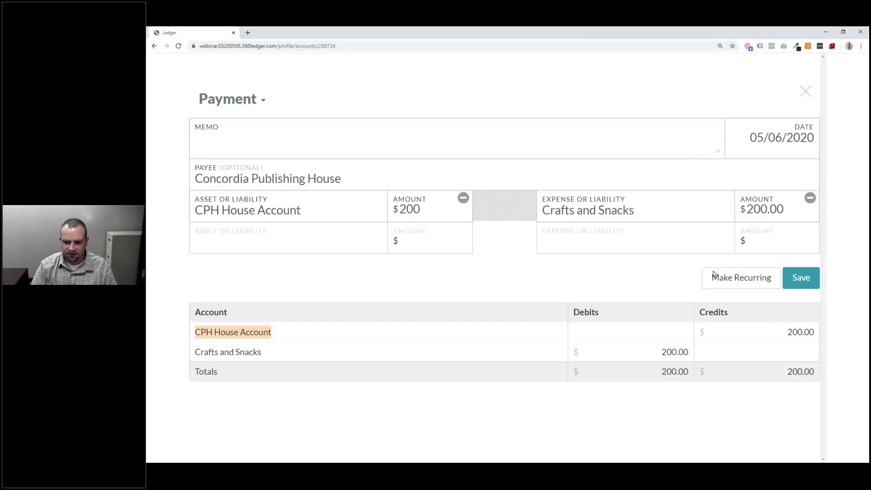
# - Set the payee back to the saved Concordia Publishing House Book and save the $200 payment
pyautogui.click(806, 282)
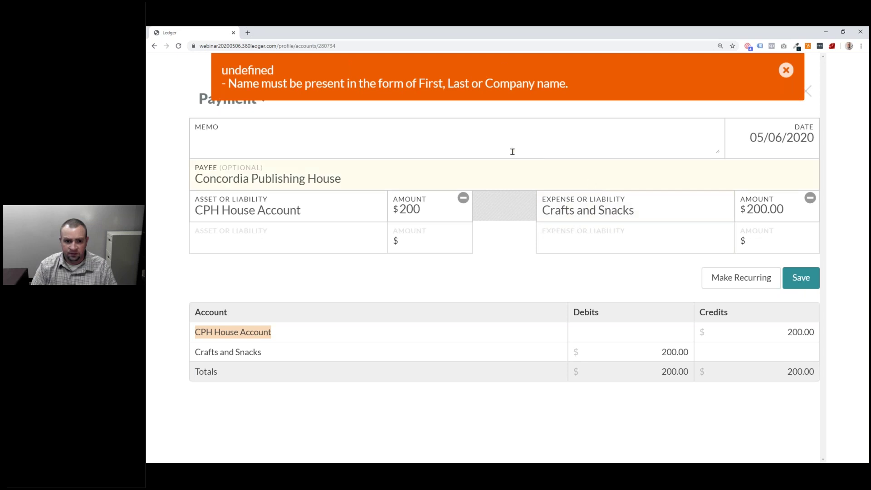
pyautogui.click(355, 177)
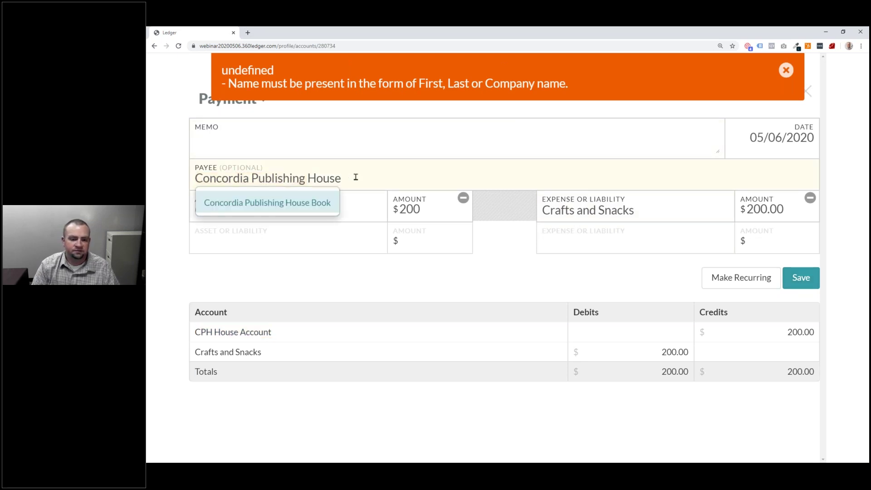
pyautogui.press('Return')
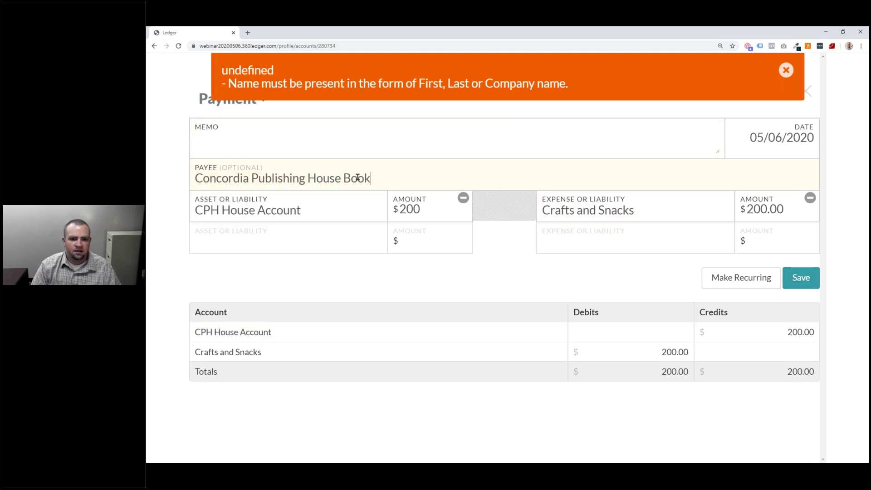
pyautogui.click(803, 287)
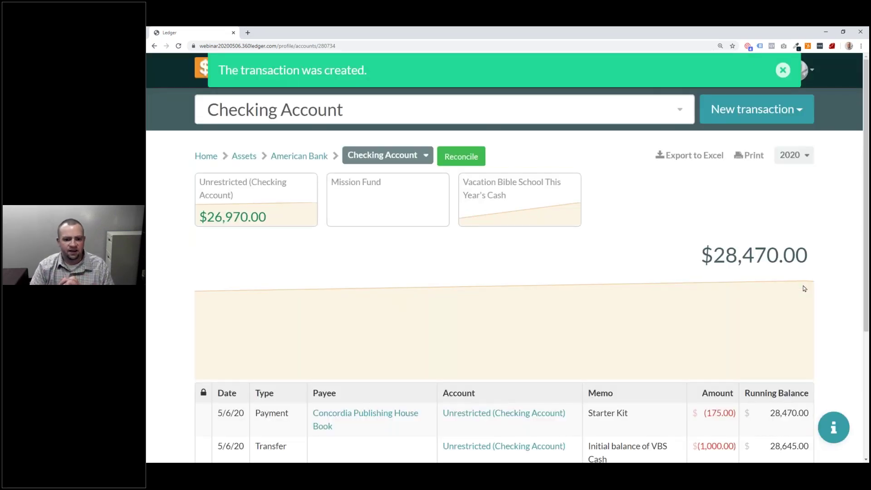
pyautogui.click(781, 70)
# - Rename the saved payee's company from Concordia Publishing House Book to "Concordia Publishing House" in the payee settings
pyautogui.scroll(-3, 617, 220)
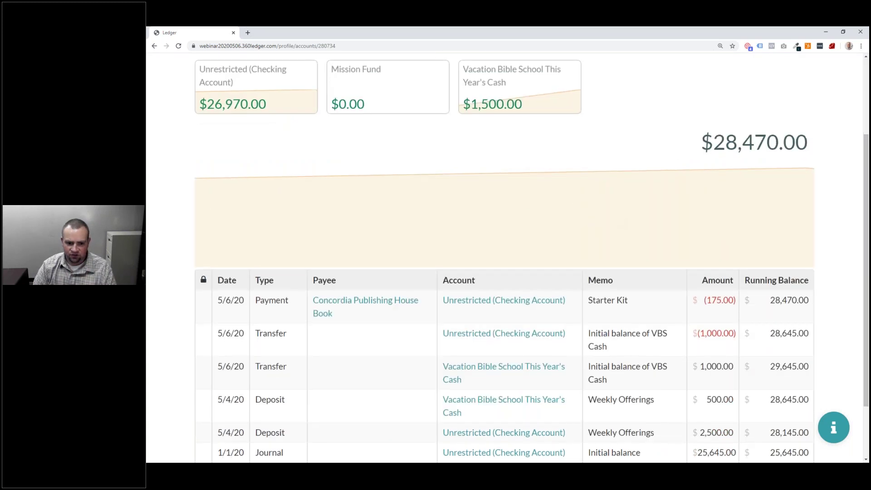
pyautogui.click(350, 303)
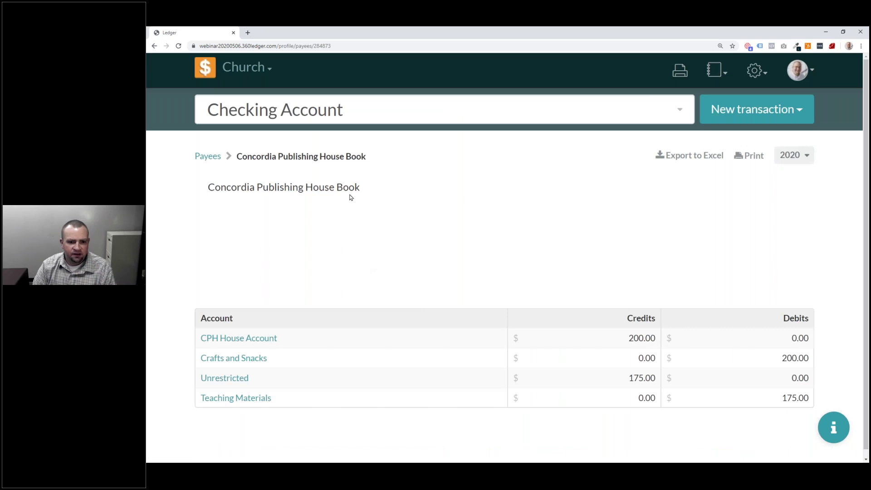
pyautogui.click(754, 70)
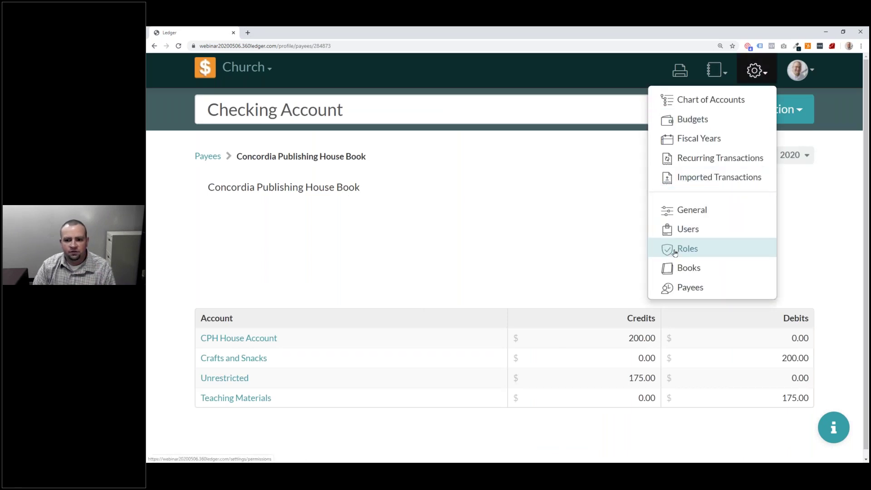
pyautogui.click(676, 287)
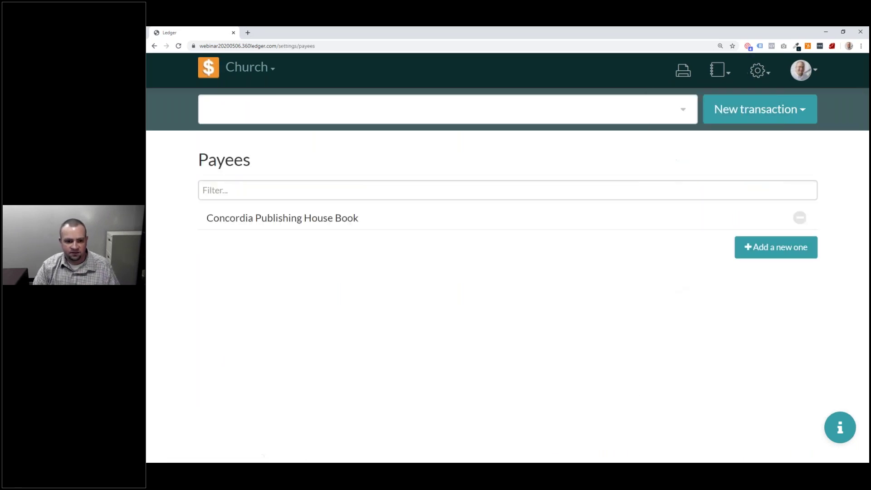
pyautogui.click(309, 218)
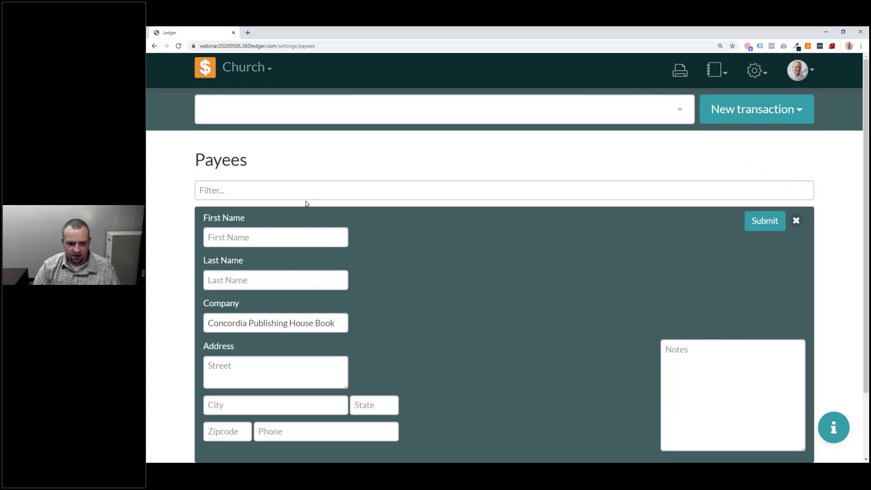
pyautogui.click(330, 323)
pyautogui.doubleClick(320, 322)
pyautogui.press('BackSpace')
pyautogui.press('Return')
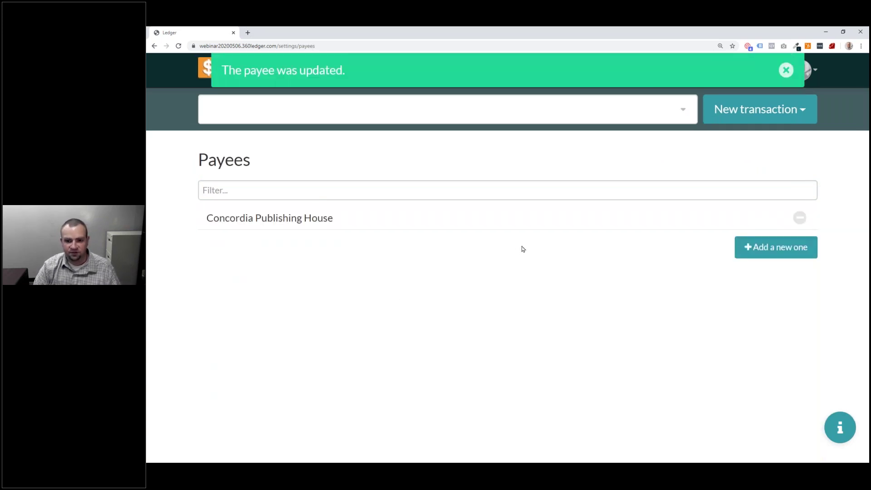
pyautogui.click(785, 70)
# - Open the Unrestricted (Checking Account) register and review the payee names on its transactions
pyautogui.click(212, 101)
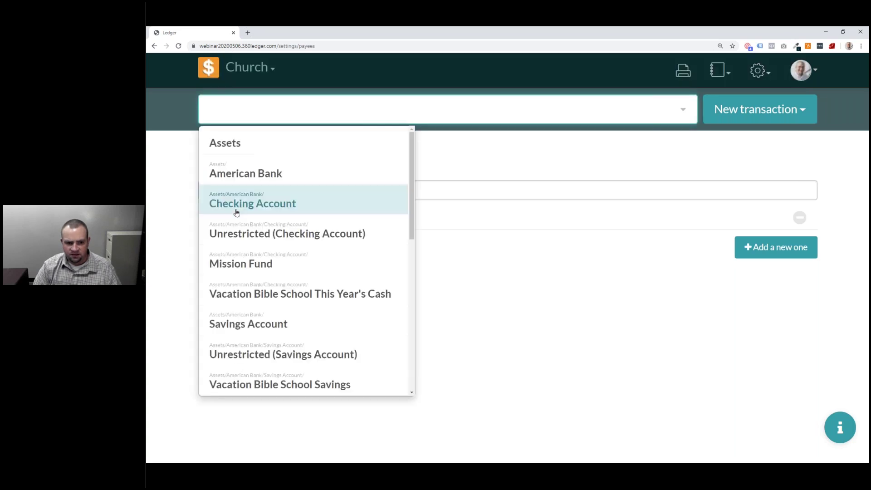
pyautogui.click(242, 235)
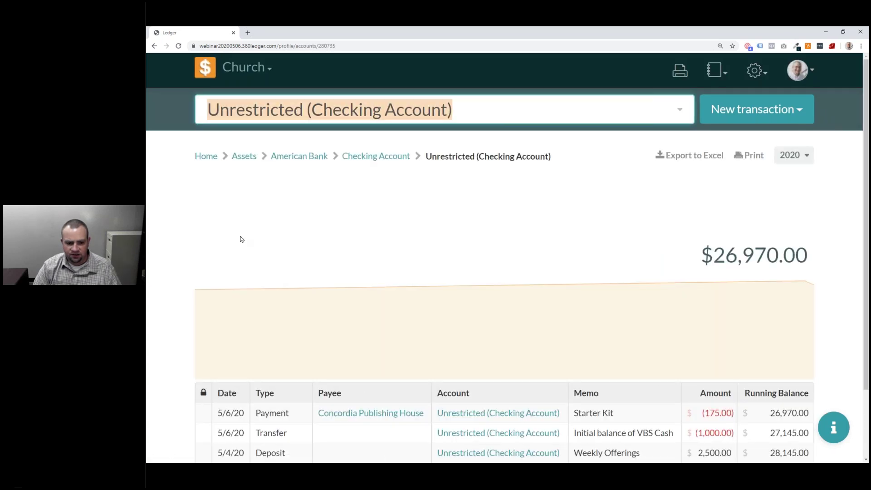
pyautogui.scroll(-2, 245, 353)
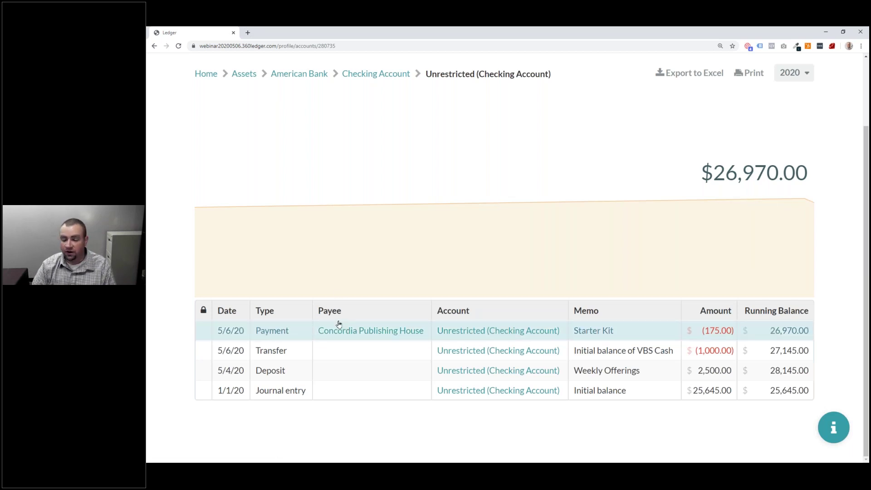
pyautogui.moveTo(324, 265)
pyautogui.scroll(2, 324, 255)
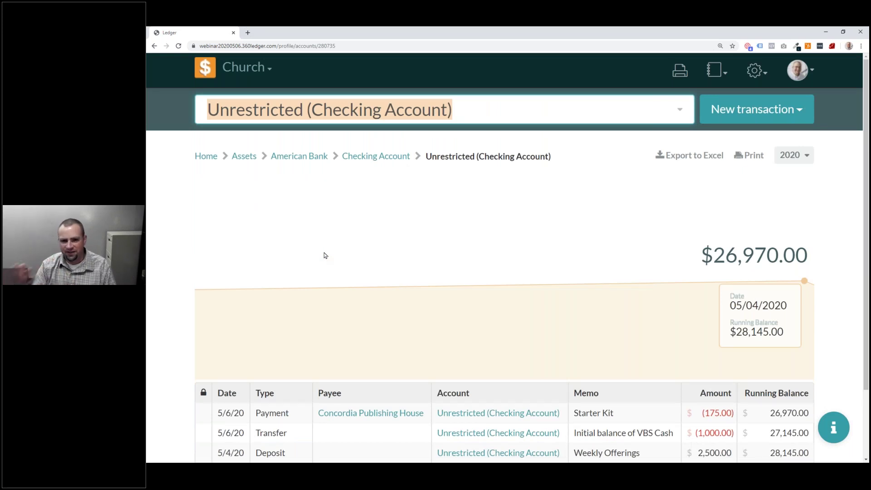
pyautogui.click(775, 113)
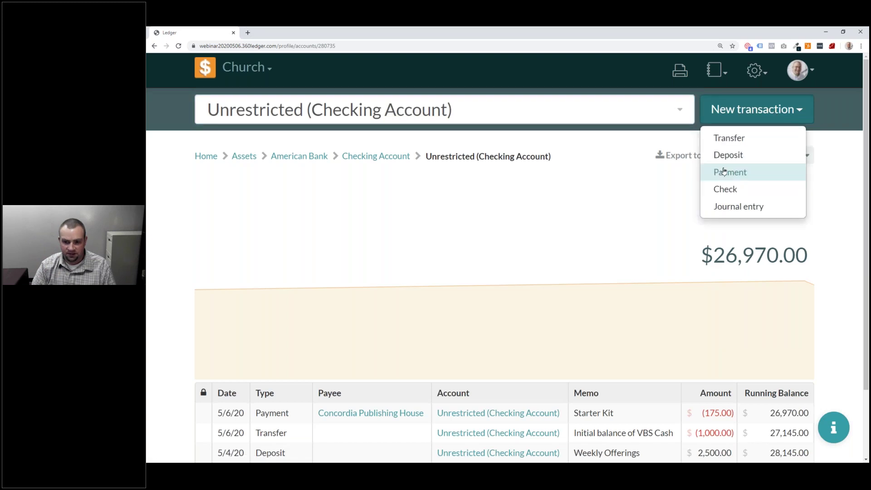
pyautogui.click(715, 192)
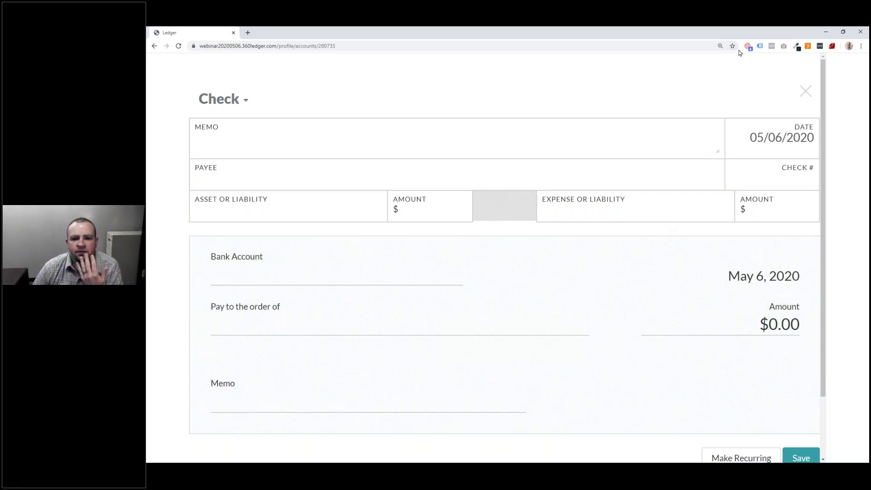
pyautogui.click(805, 90)
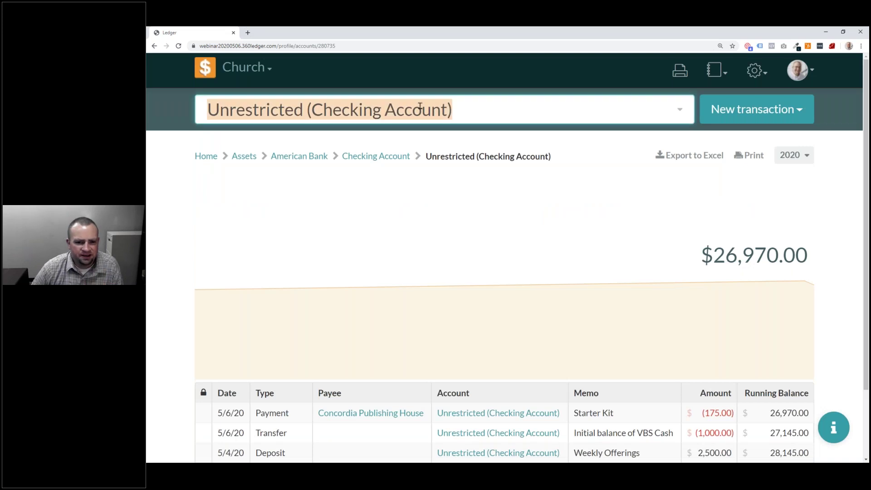
# - Open the CPH House Account under Liabilities to review its recorded payment
pyautogui.write('Li')
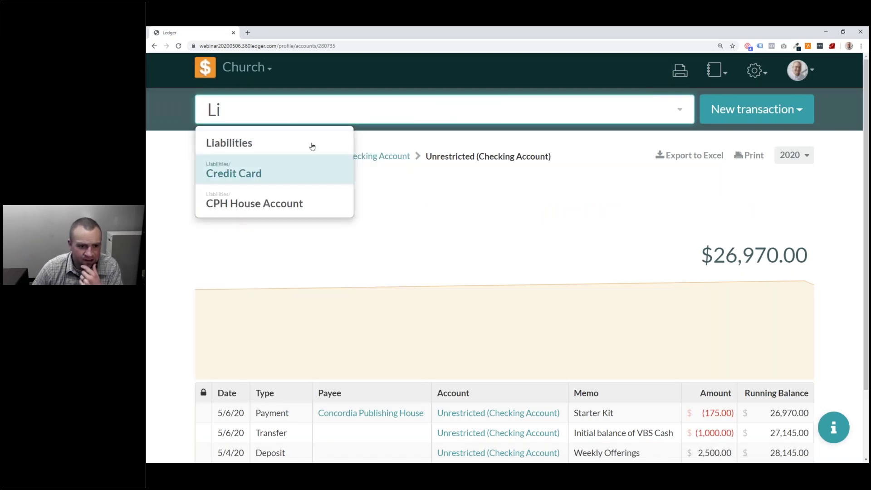
pyautogui.click(313, 146)
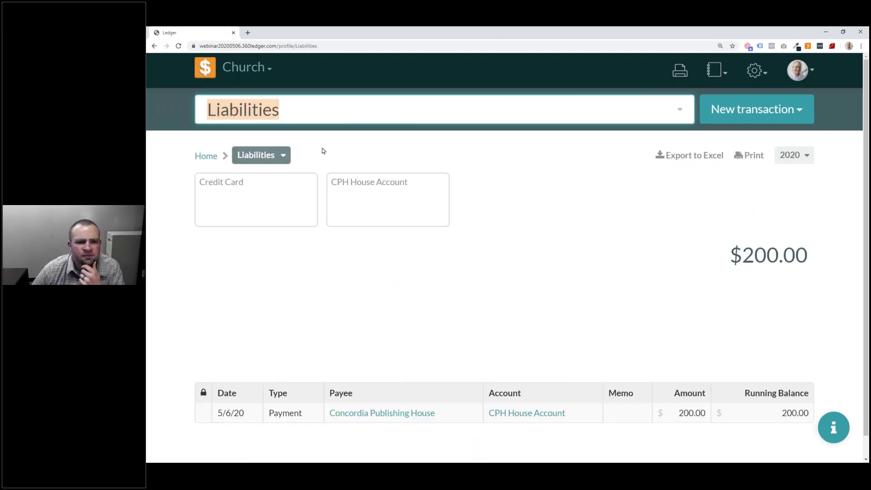
pyautogui.click(382, 196)
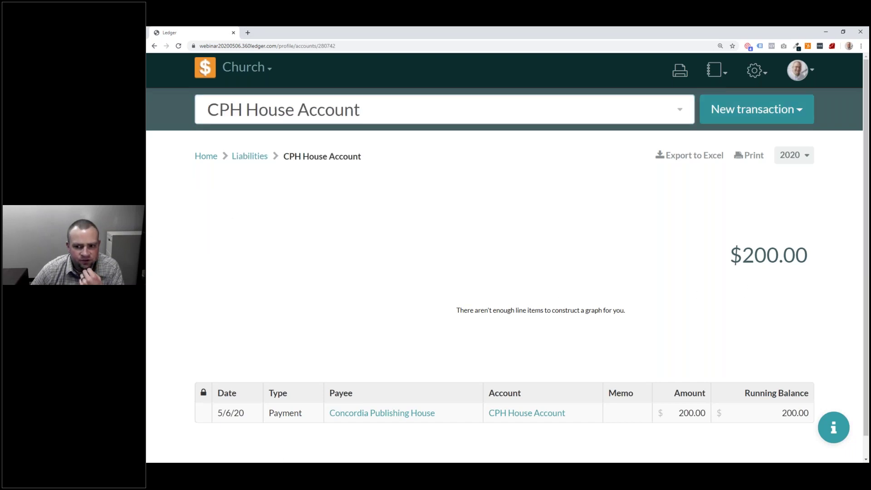
# - Start a new check with the saved payee Concordia Publishing House
pyautogui.click(766, 111)
pyautogui.click(745, 196)
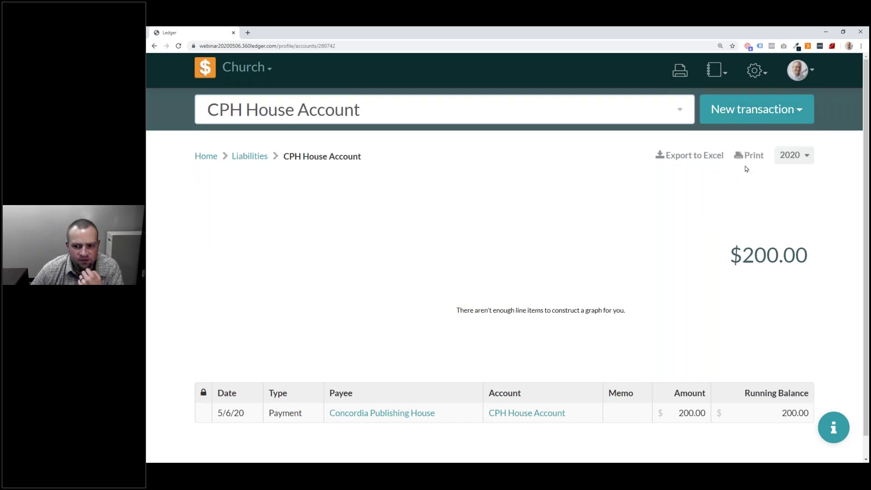
pyautogui.click(746, 116)
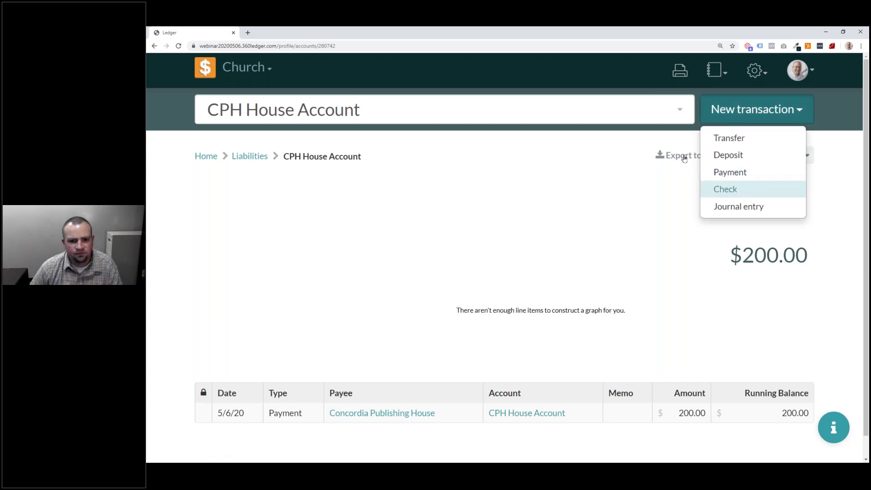
pyautogui.click(264, 161)
pyautogui.write('Conco')
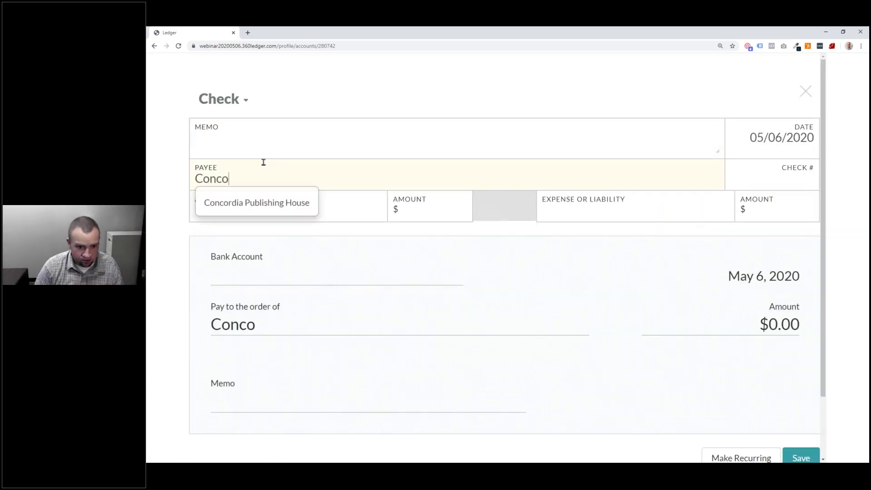
pyautogui.click(270, 203)
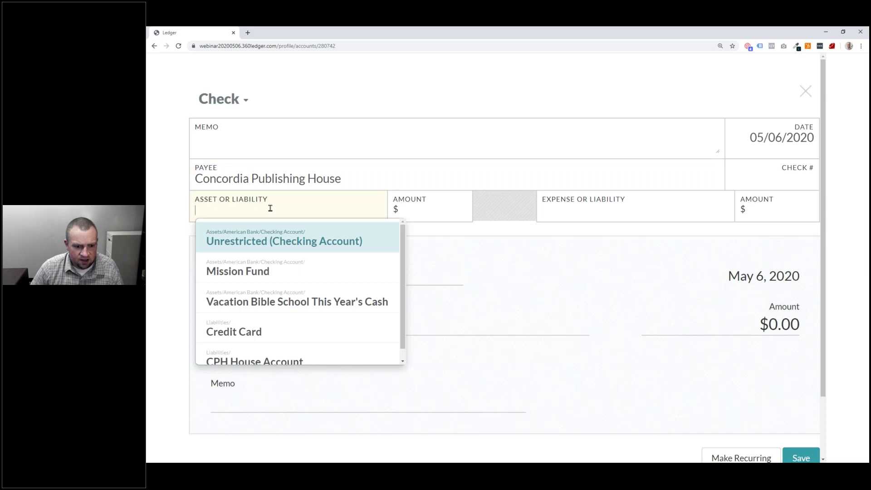
# - Assign CPH House Account as the check's asset or liability account with an amount of $200
pyautogui.scroll(-1, 213, 303)
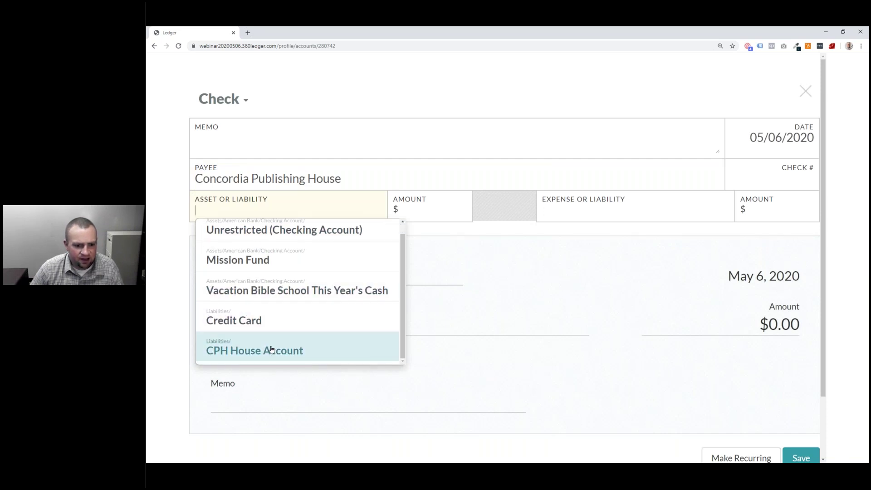
pyautogui.press('Tab')
pyautogui.write('200')
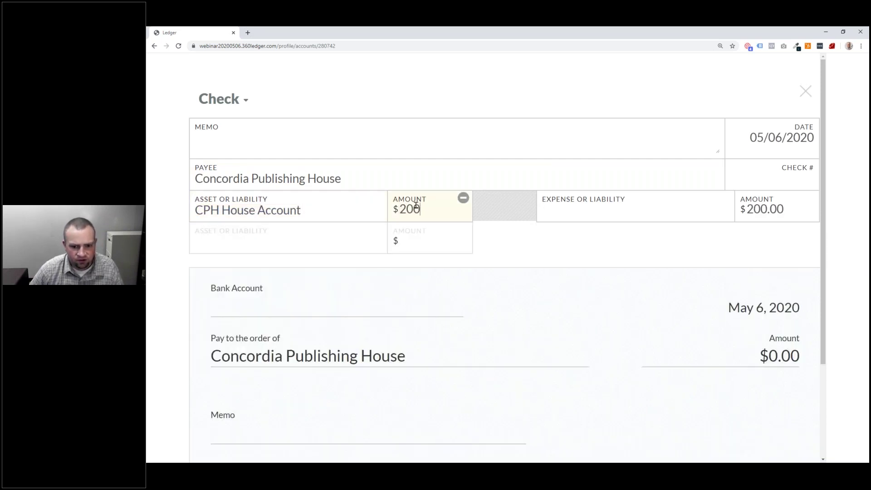
pyautogui.click(641, 212)
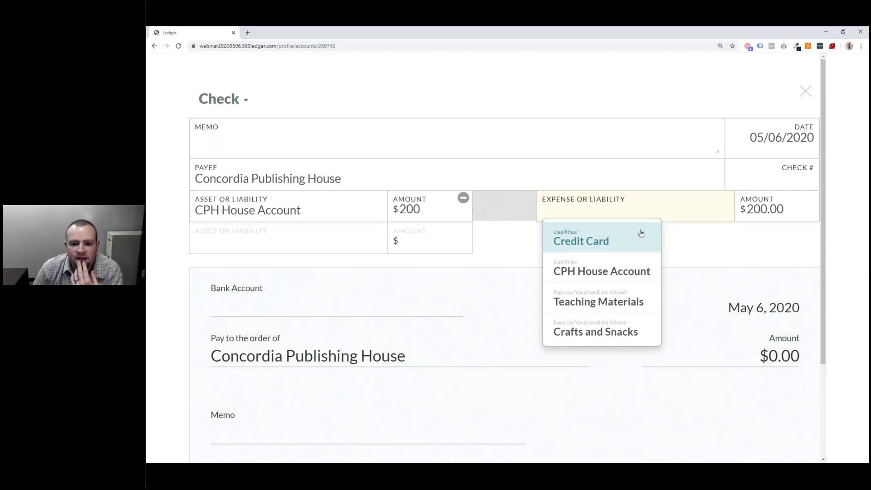
# - Clear CPH House Account from the check's asset or liability field to choose a different account
pyautogui.click(350, 203)
pyautogui.click(345, 205)
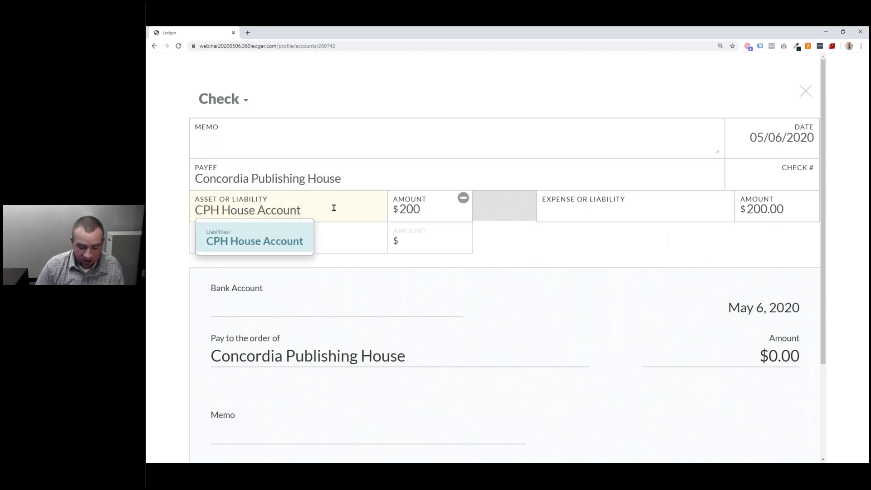
pyautogui.hotkey('ctrl', 'a')
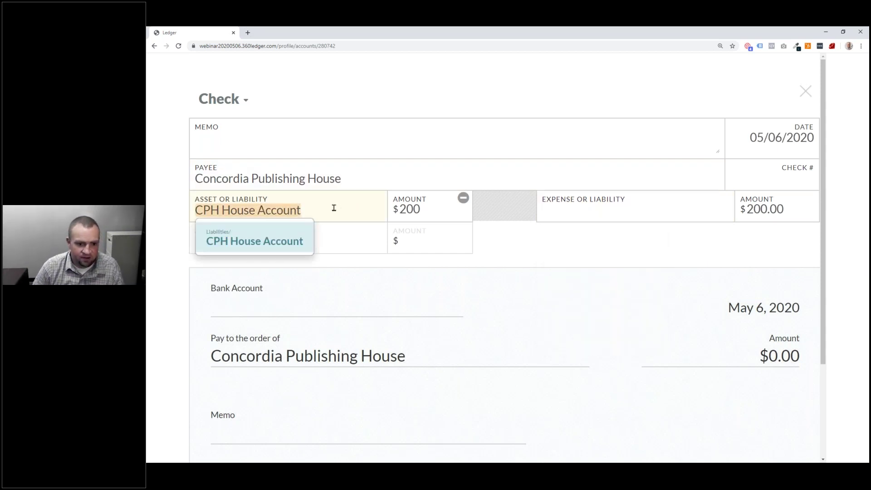
pyautogui.press('BackSpace')
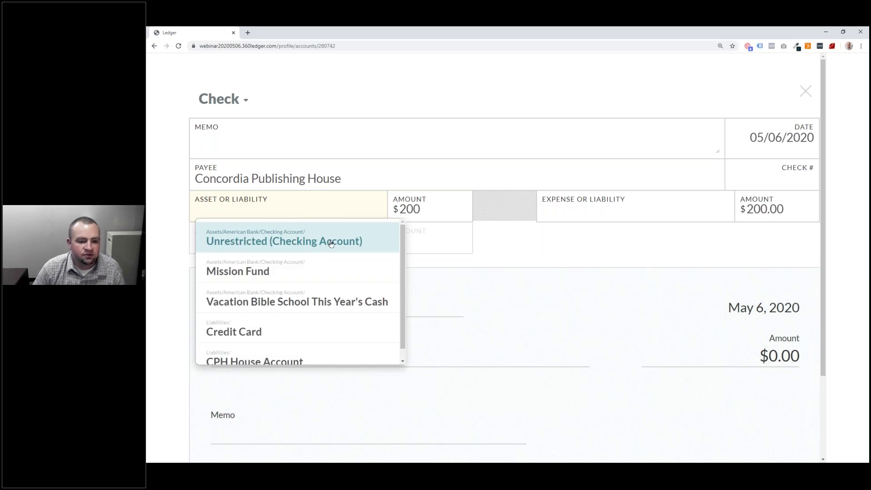
# - Assign the $200 check to Vacation Bible School This Year's Cash as the asset and CPH House Account as the liability
pyautogui.click(316, 298)
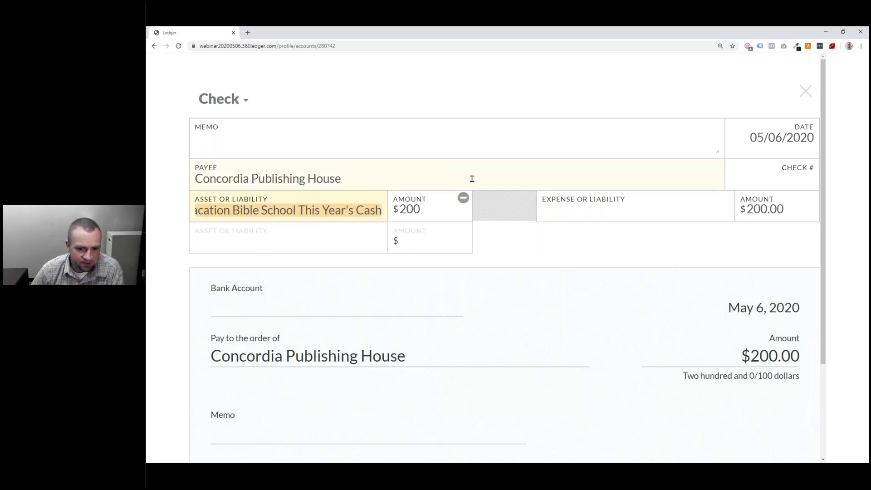
pyautogui.click(645, 213)
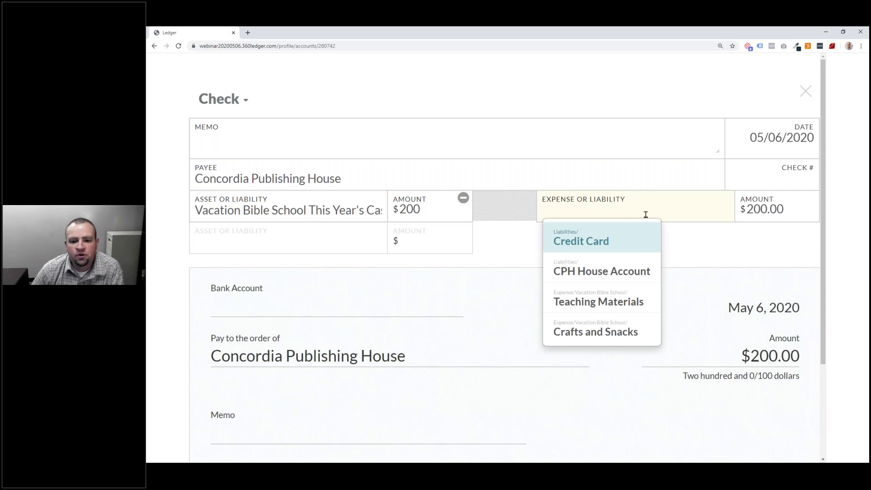
pyautogui.click(626, 274)
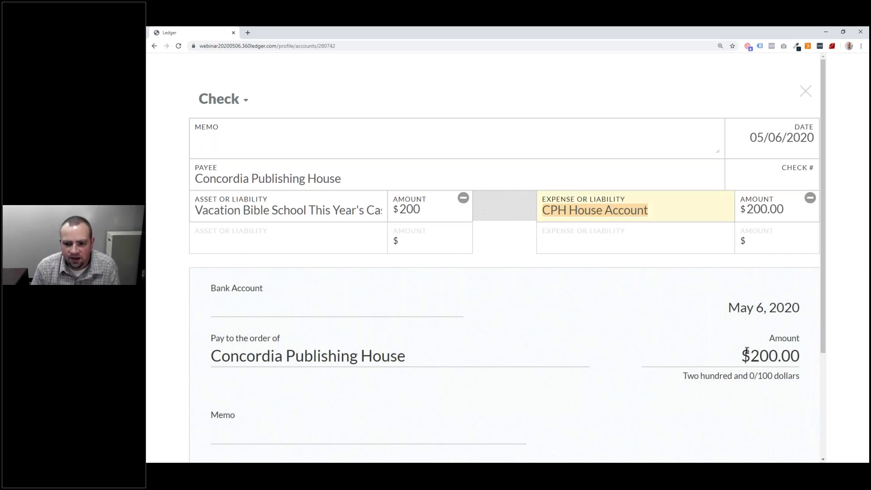
pyautogui.scroll(-2, 746, 351)
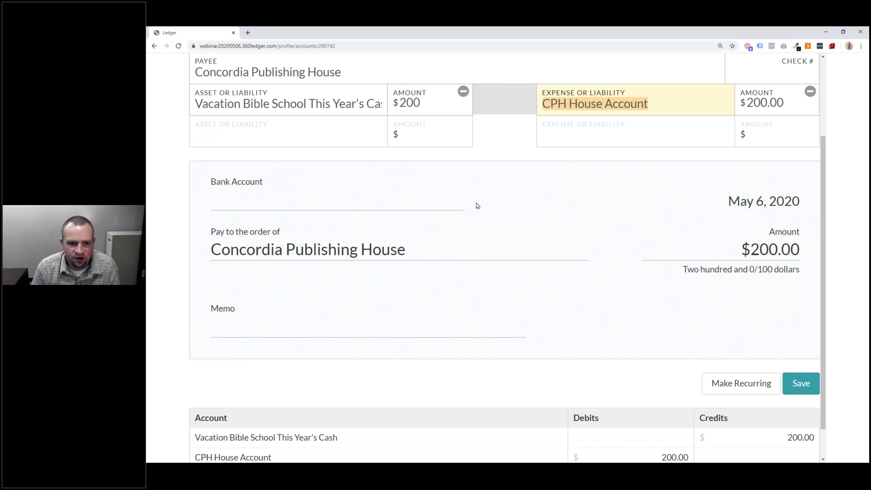
pyautogui.scroll(2, 476, 206)
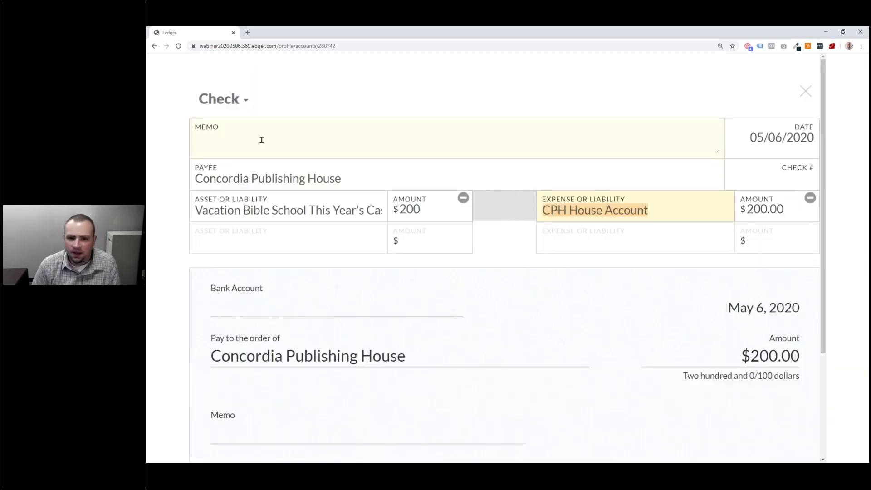
# - Enter "Pay off account balance" as the check's memo and save the check
pyautogui.click(246, 135)
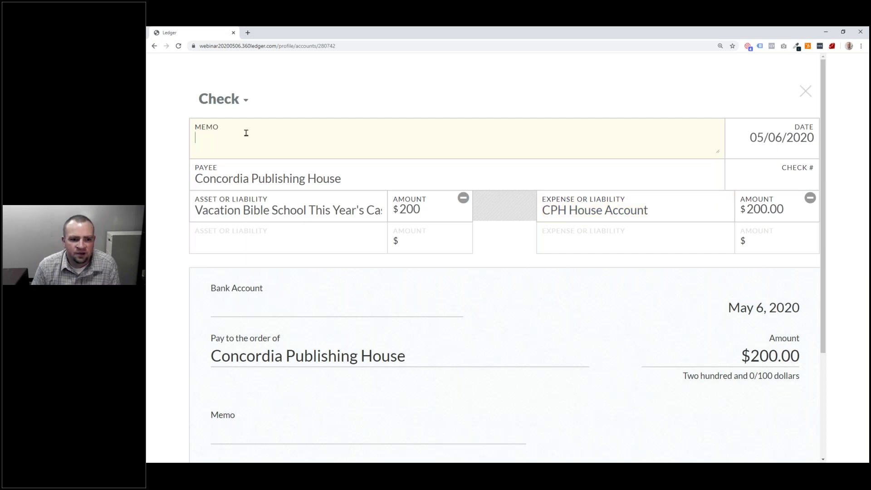
pyautogui.write('Pay off ')
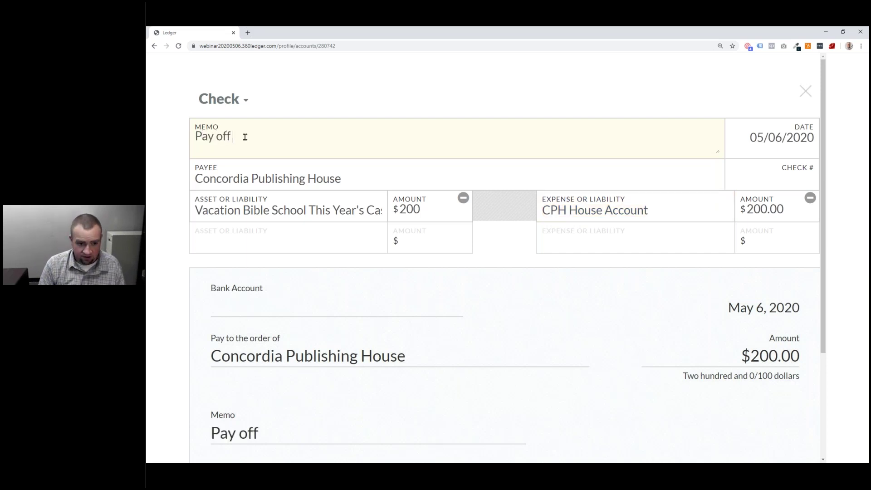
pyautogui.write('account balance')
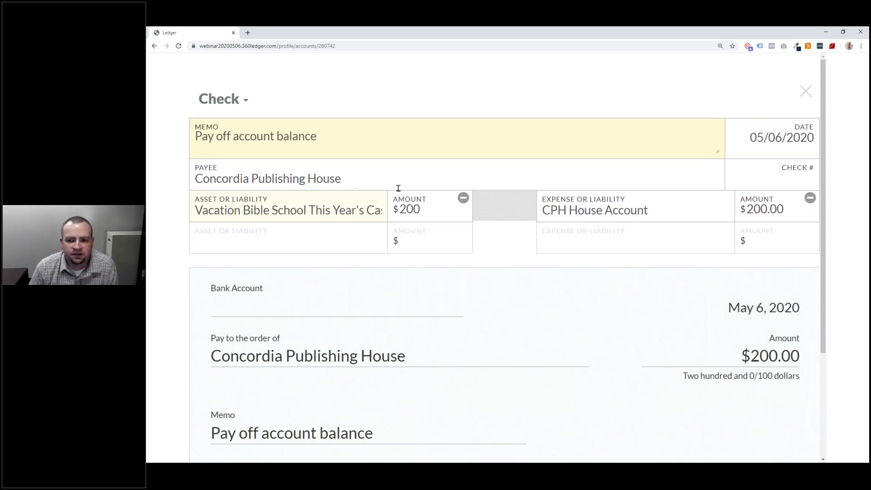
pyautogui.scroll(-3, 557, 310)
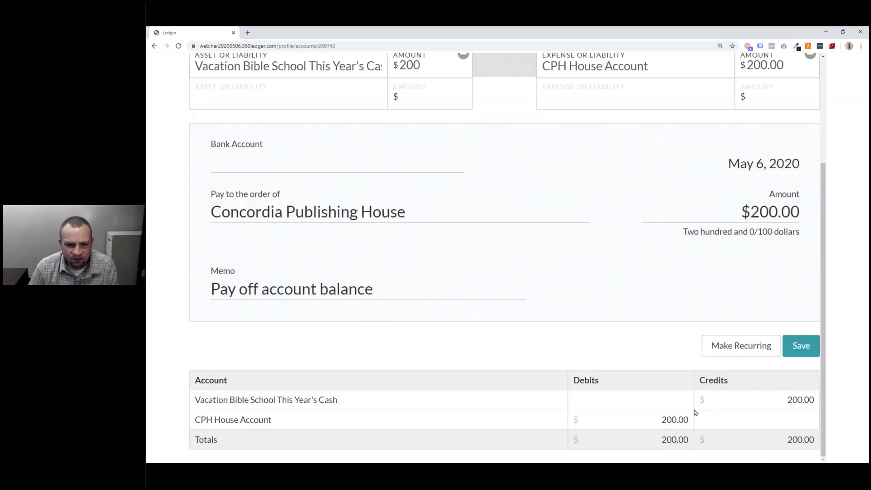
pyautogui.click(800, 346)
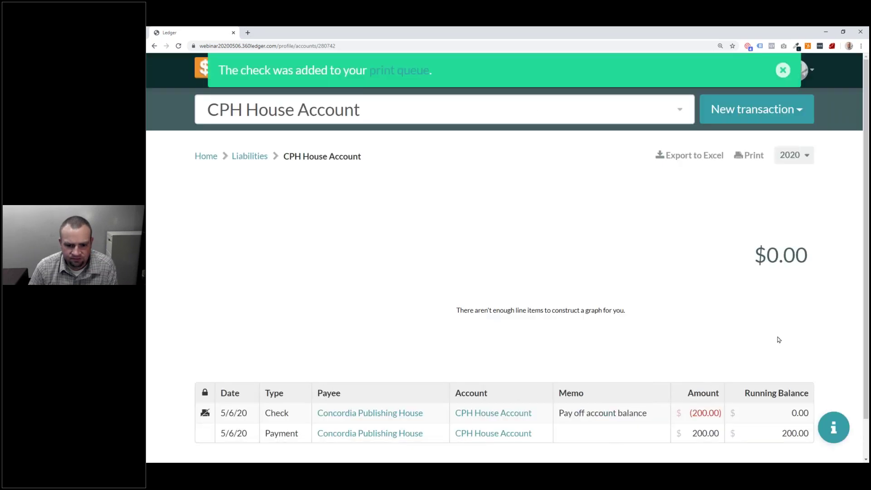
pyautogui.scroll(-1, 480, 326)
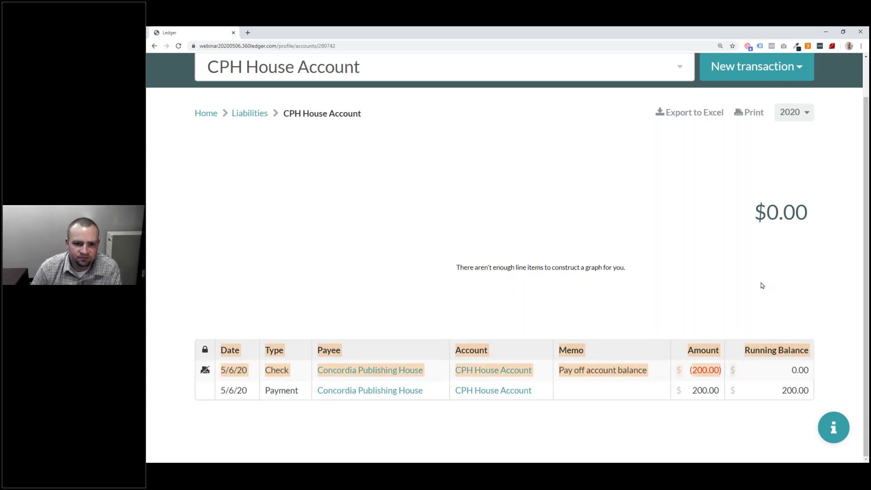
pyautogui.scroll(1, 198, 136)
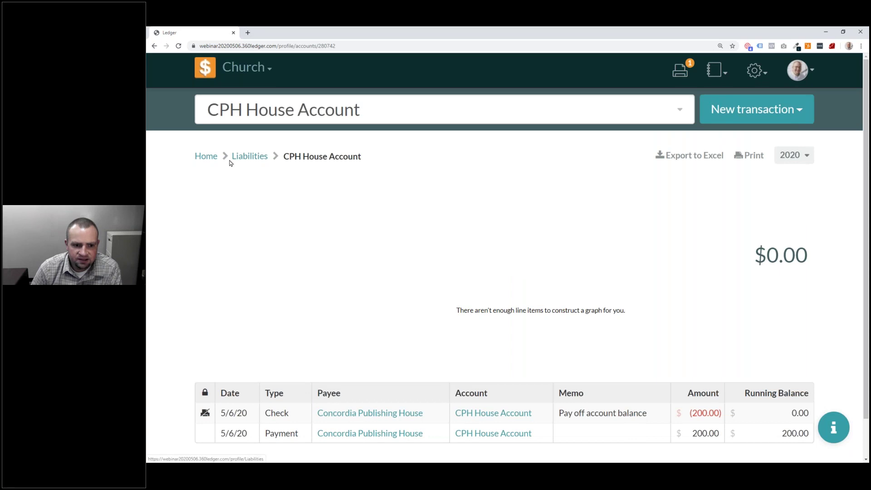
# - Open the Vacation Bible School This Year's Cash fund under the American Bank checking account in Assets
pyautogui.click(253, 110)
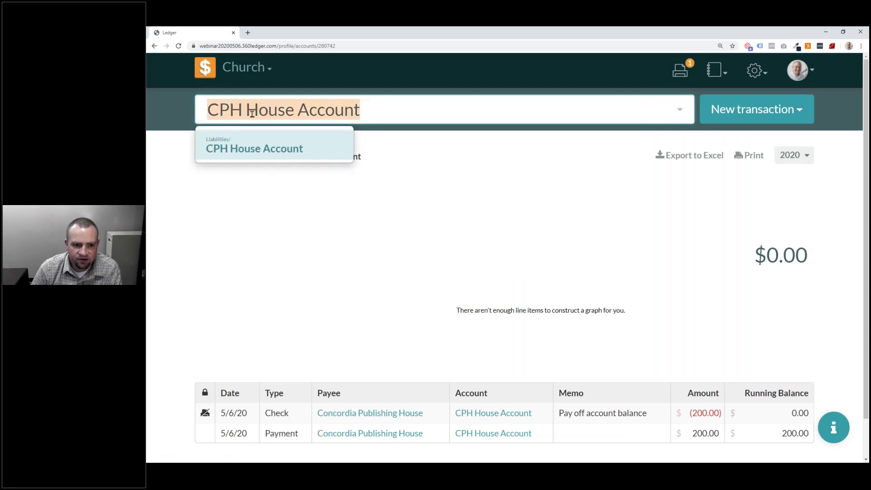
pyautogui.click(229, 194)
pyautogui.click(205, 156)
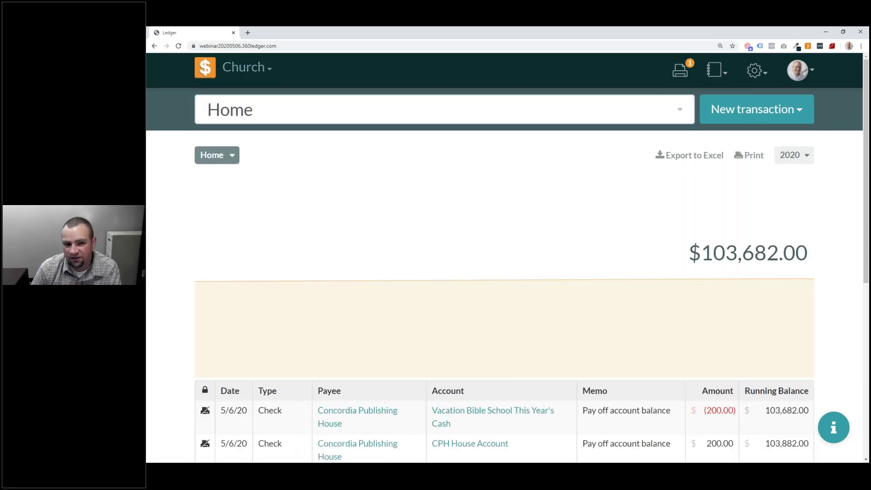
pyautogui.click(275, 192)
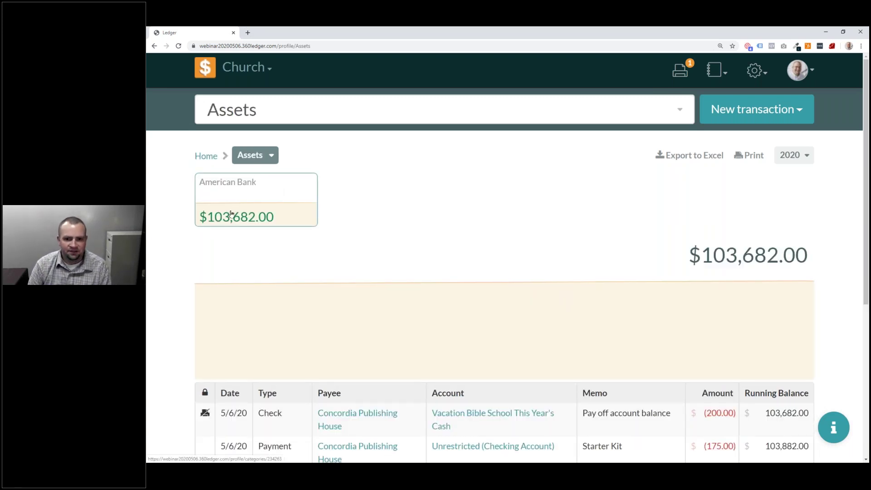
pyautogui.click(241, 209)
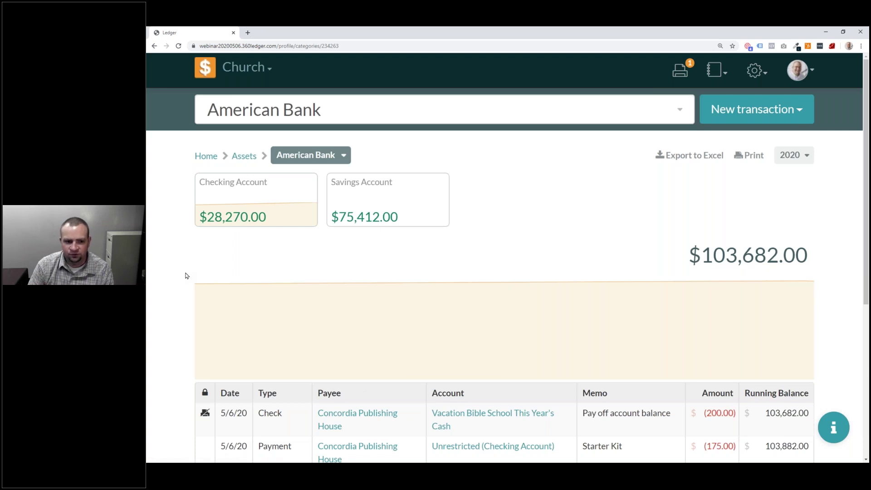
pyautogui.click(262, 212)
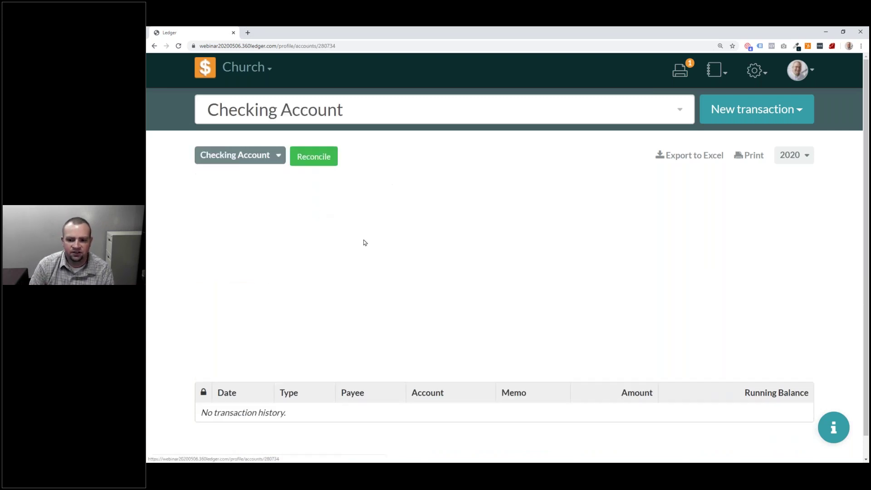
pyautogui.scroll(-3, 361, 257)
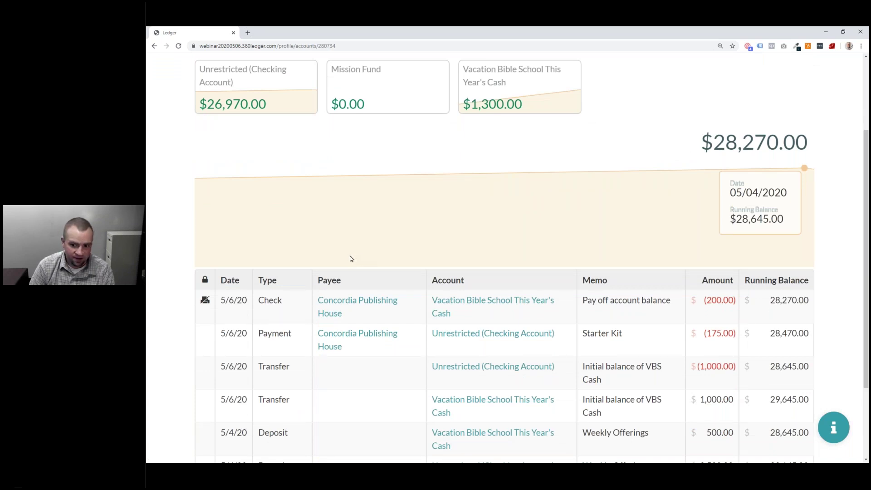
pyautogui.click(291, 121)
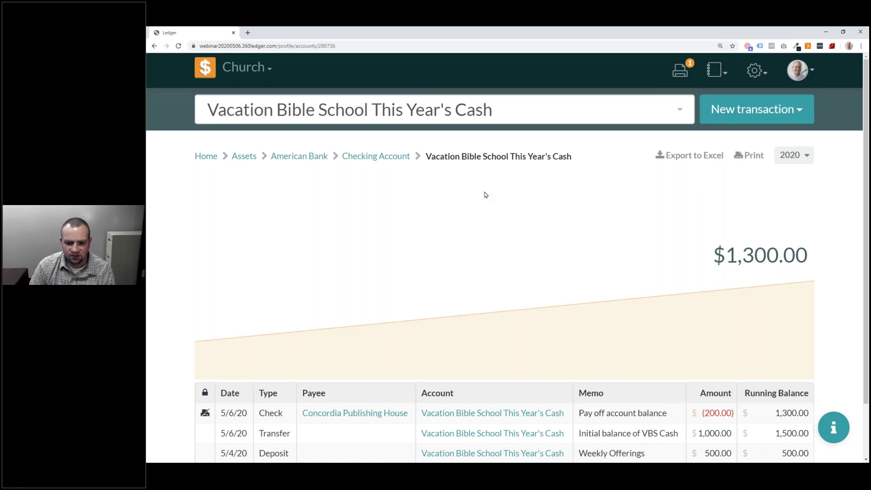
# - Examine the transactions and running balance of the Vacation Bible School This Year's Cash fund
pyautogui.scroll(-1, 483, 199)
pyautogui.scroll(-1, 483, 199)
pyautogui.moveTo(642, 349); pyautogui.dragTo(594, 350)
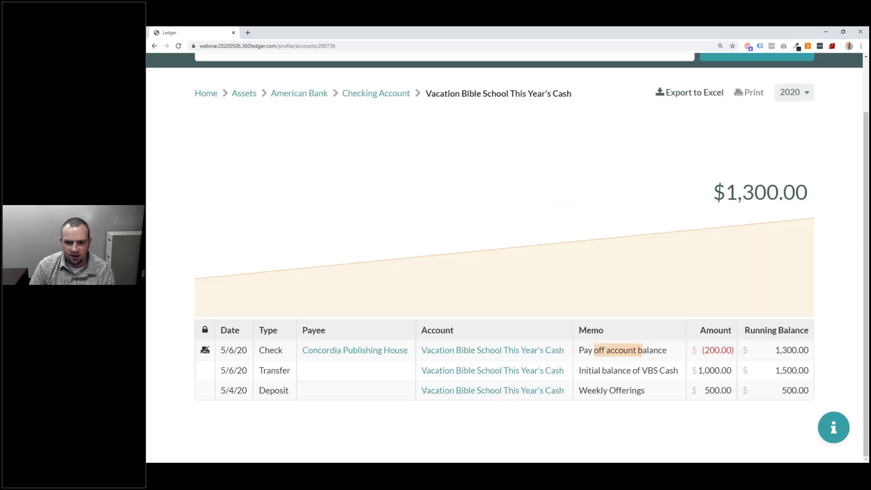
pyautogui.scroll(1, 393, 132)
pyautogui.scroll(-1, 394, 132)
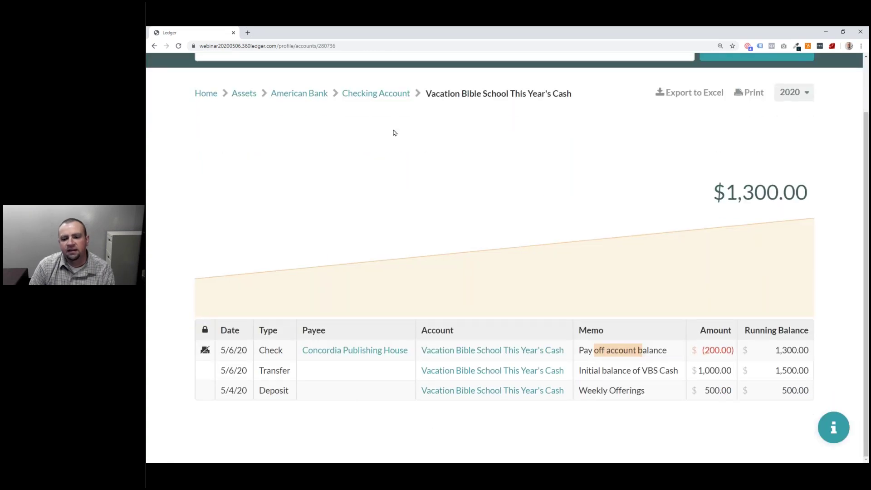
pyautogui.scroll(1, 394, 132)
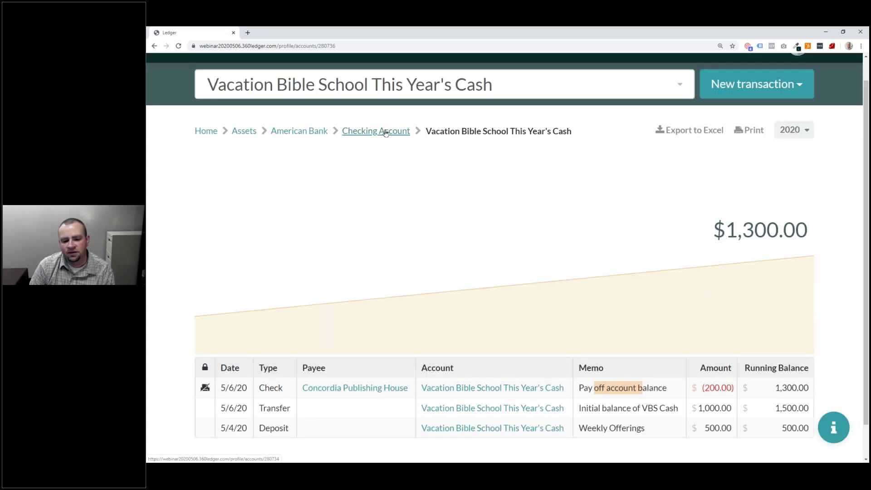
pyautogui.scroll(-1, 537, 270)
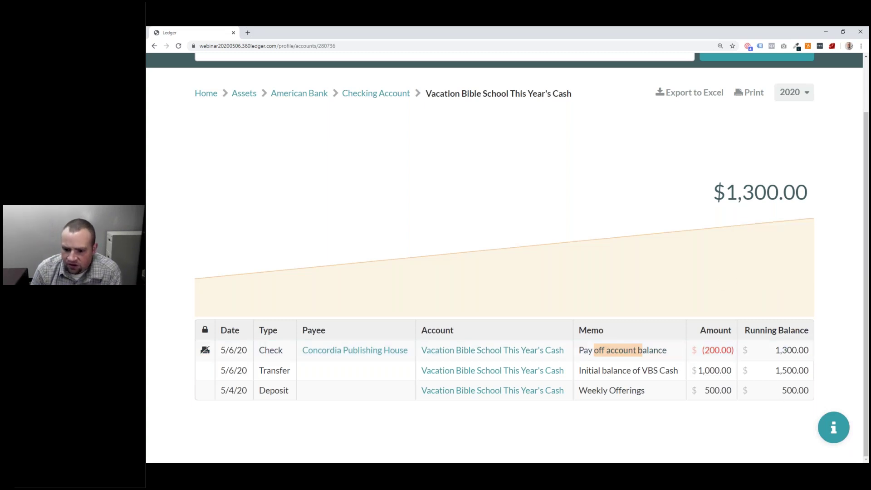
# - Open the "Initial balance of VBS Cash" transfer and set the amount on both sides to $1200
pyautogui.click(721, 374)
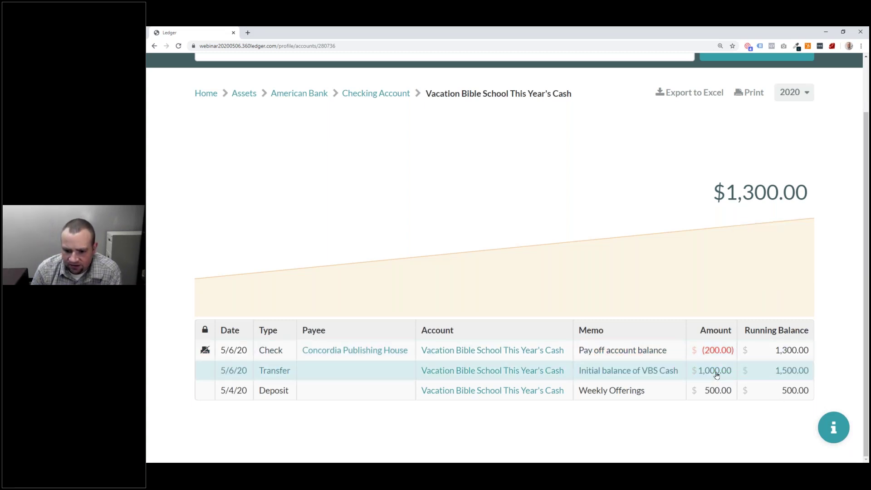
pyautogui.click(716, 375)
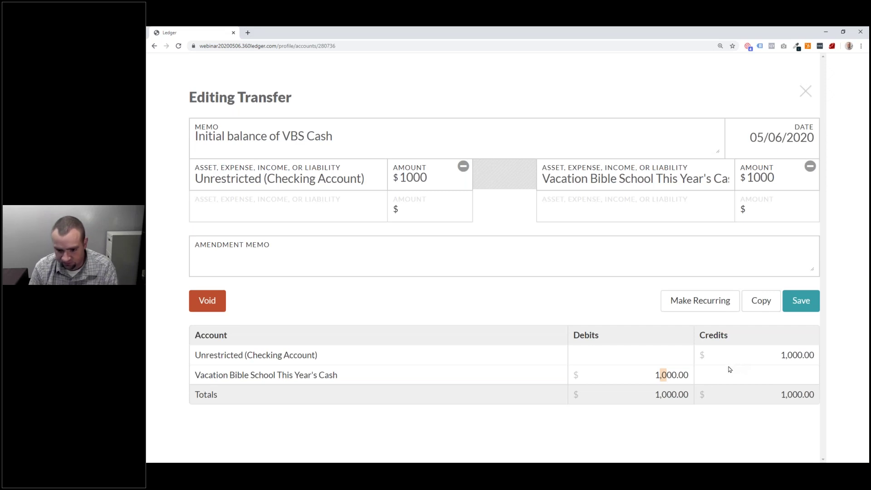
pyautogui.click(410, 177)
pyautogui.press('BackSpace')
pyautogui.write('2')
pyautogui.click(756, 177)
pyautogui.press('BackSpace')
pyautogui.write('2')
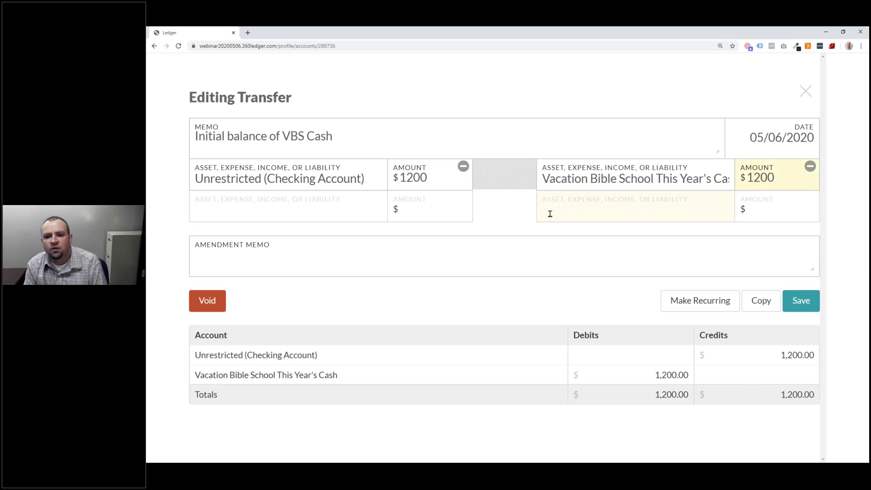
# - Enter "Wrong amount" as the transfer's amendment memo and save the correction
pyautogui.click(475, 239)
pyautogui.write('Wrong ammount')
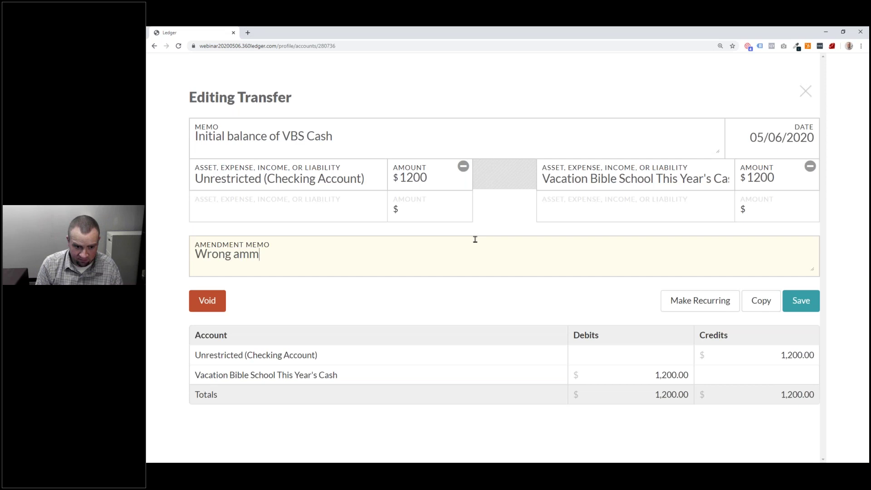
pyautogui.press('BackSpace')
pyautogui.press('BackSpace')
pyautogui.press('BackSpace')
pyautogui.press('BackSpace')
pyautogui.write('ount')
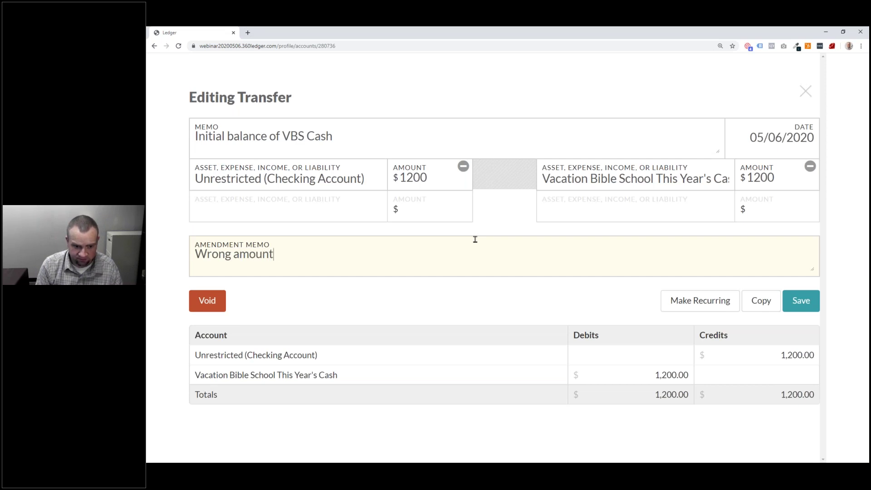
pyautogui.click(804, 302)
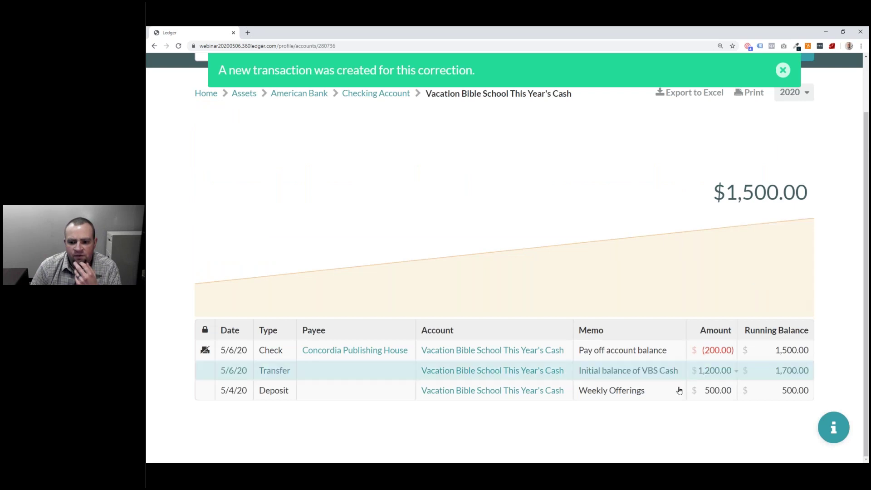
# - Expand the edit history of the corrected "Initial balance of VBS Cash" transfer to review the amount change
pyautogui.moveTo(709, 379)
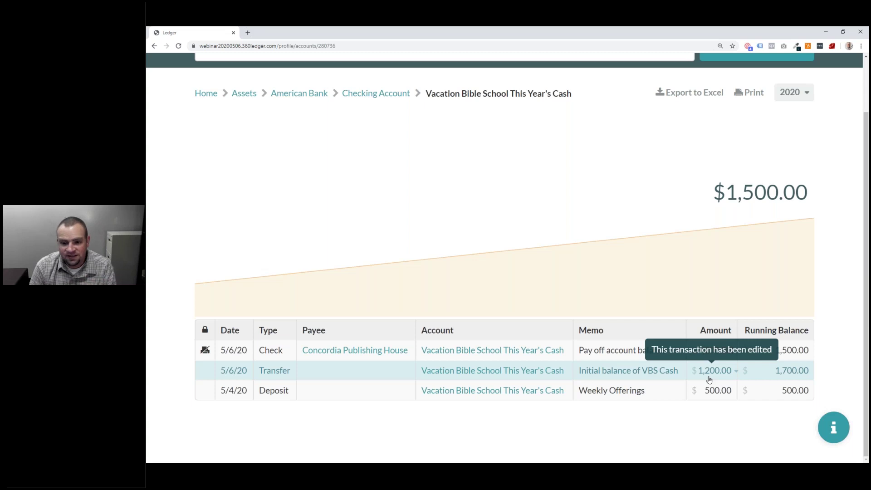
pyautogui.click(736, 374)
pyautogui.scroll(-1, 733, 375)
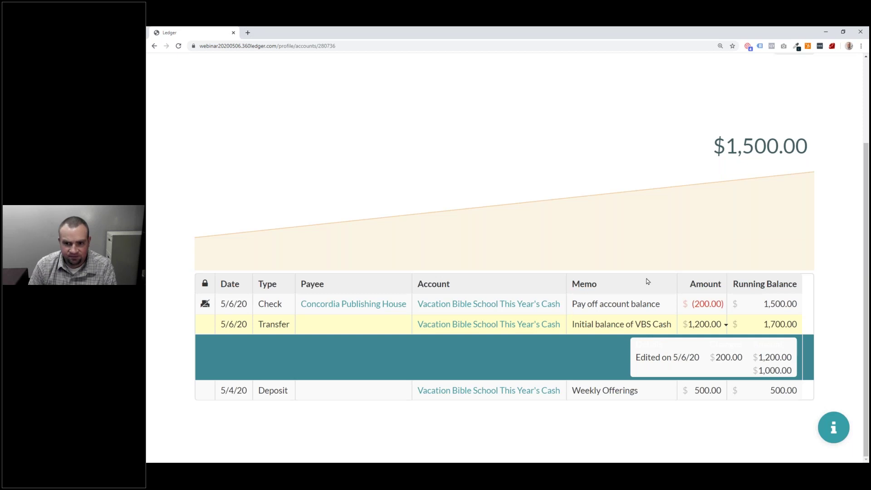
pyautogui.scroll(1, 648, 281)
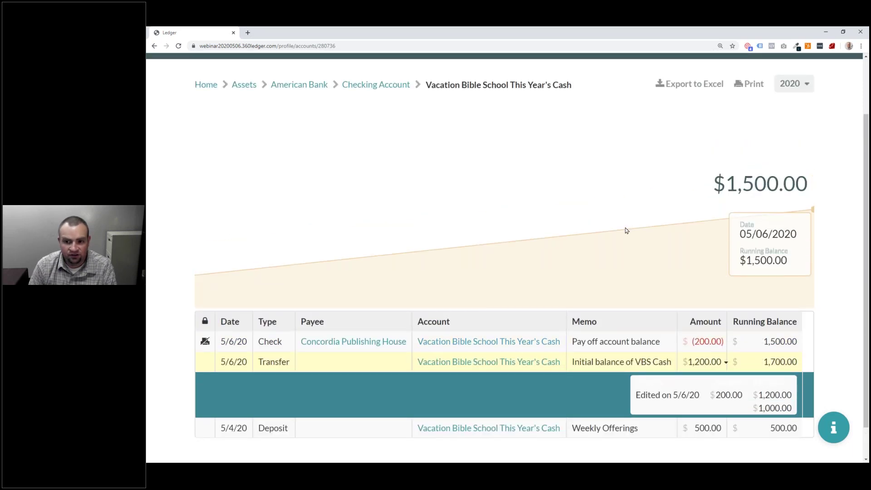
# - View the Chart of Accounts and bring up the list of available settings pages
pyautogui.scroll(2, 626, 231)
pyautogui.click(755, 70)
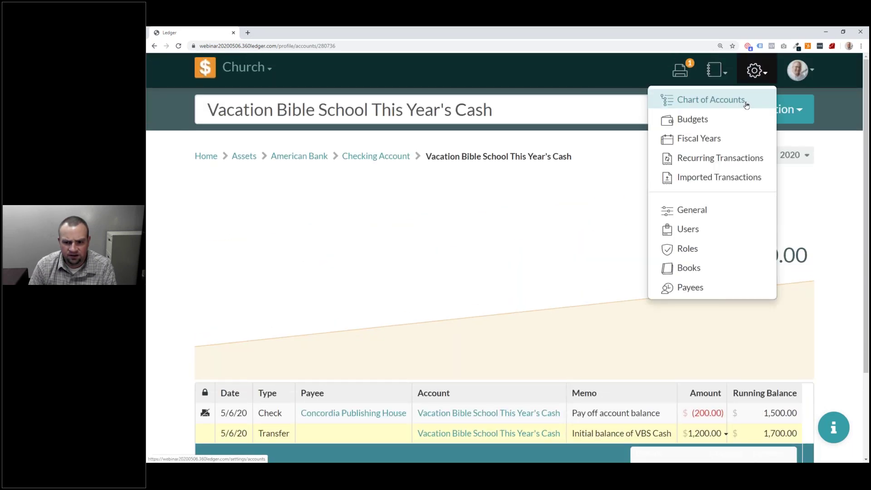
pyautogui.click(745, 101)
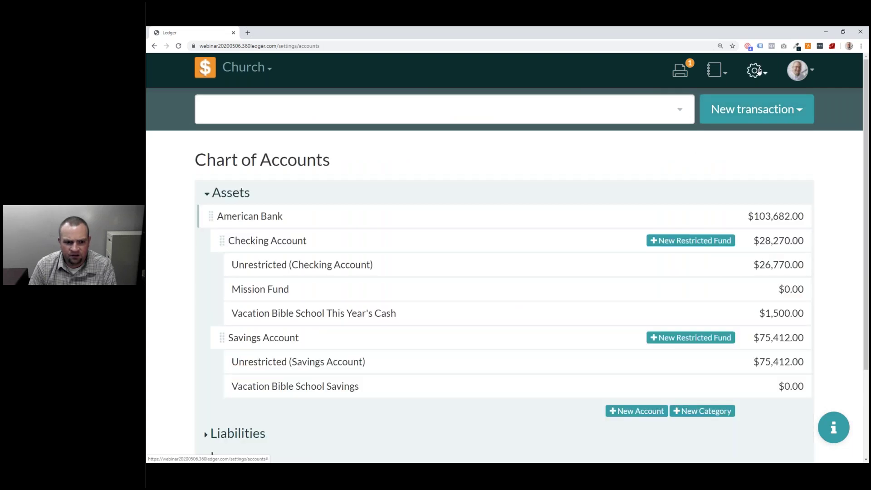
pyautogui.click(756, 70)
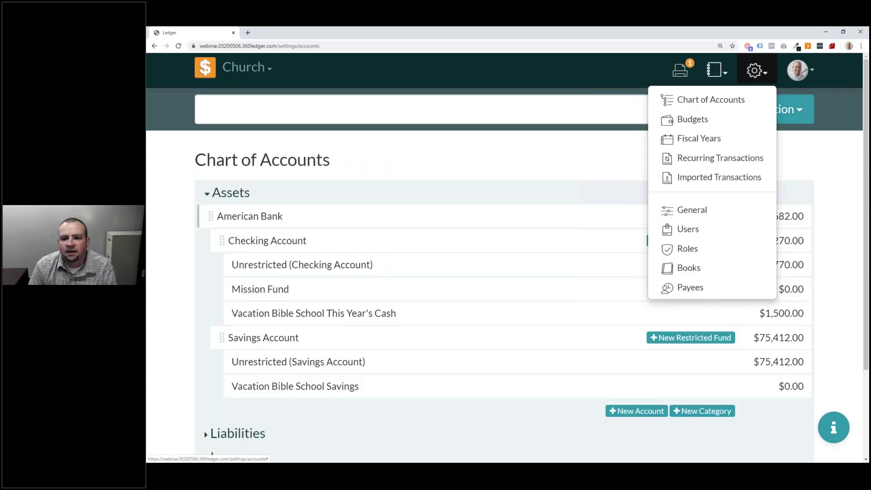
# - Return to the Vacation Bible School This Year's Cash register and review the edit history of the "Initial balance of VBS Cash" transfer
pyautogui.rightClick(155, 47)
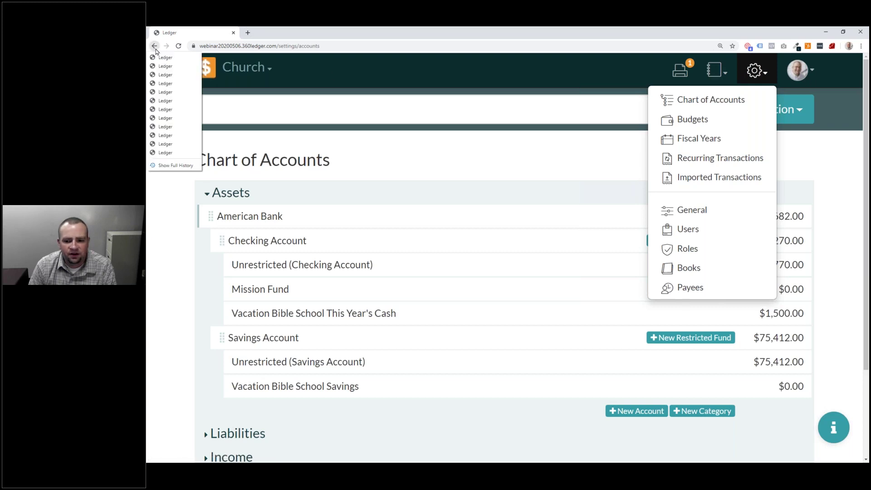
pyautogui.click(161, 57)
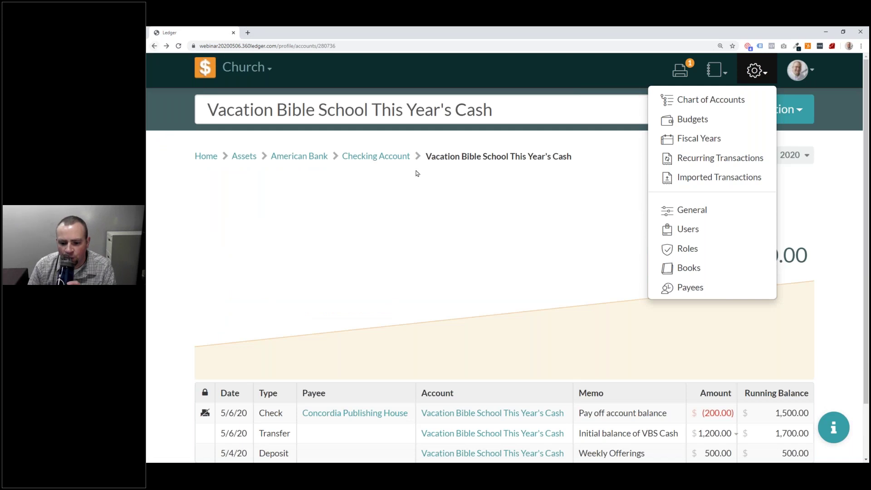
pyautogui.scroll(-1, 417, 171)
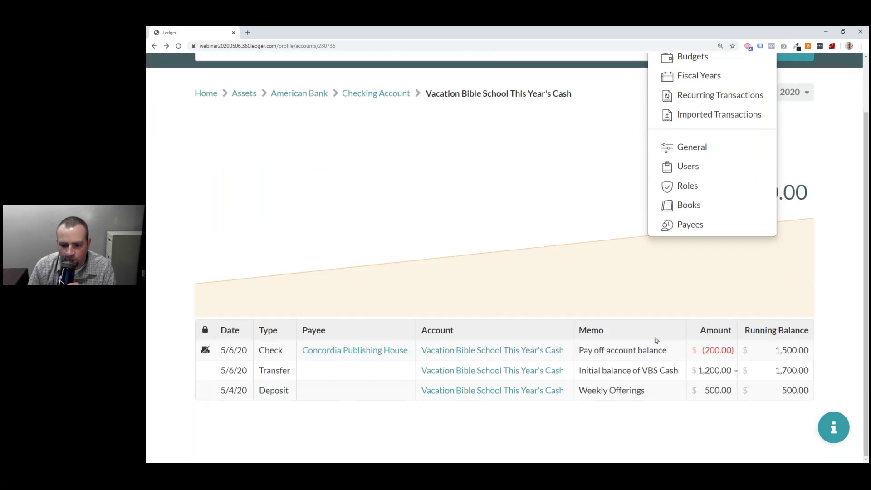
pyautogui.click(733, 374)
pyautogui.scroll(-1, 733, 374)
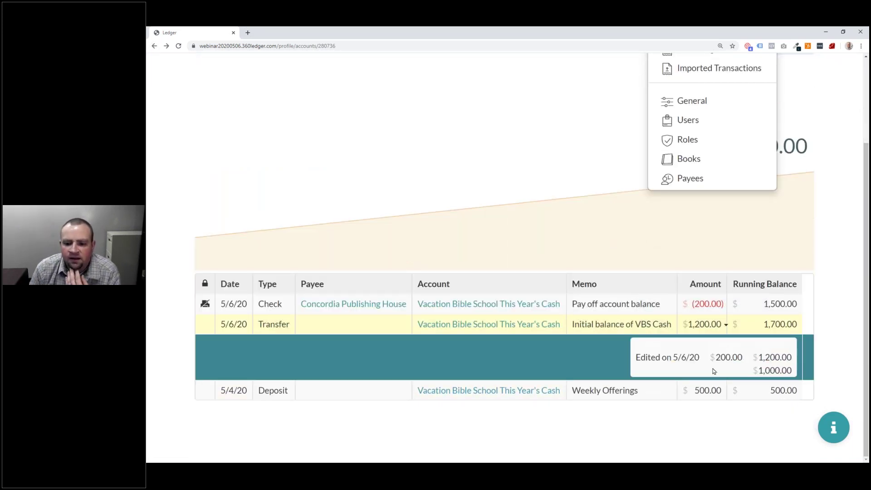
pyautogui.click(670, 357)
pyautogui.doubleClick(723, 358)
pyautogui.click(723, 358)
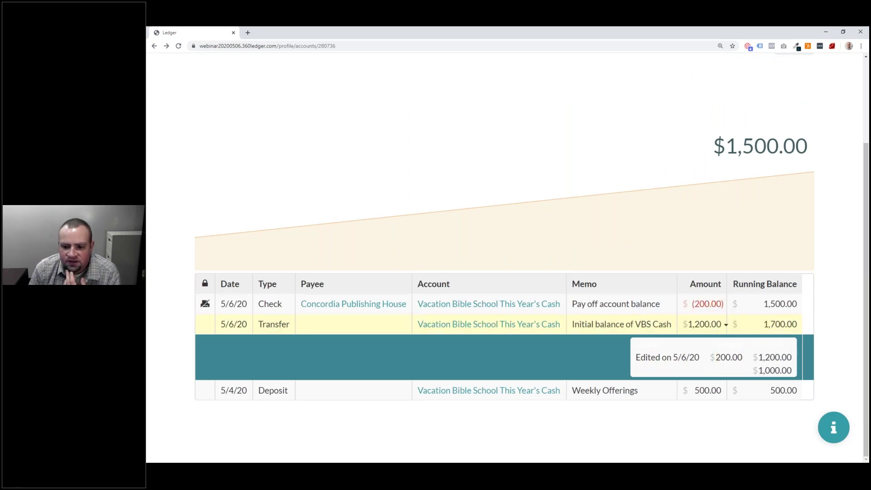
pyautogui.moveTo(746, 363); pyautogui.dragTo(694, 361)
pyautogui.click(730, 365)
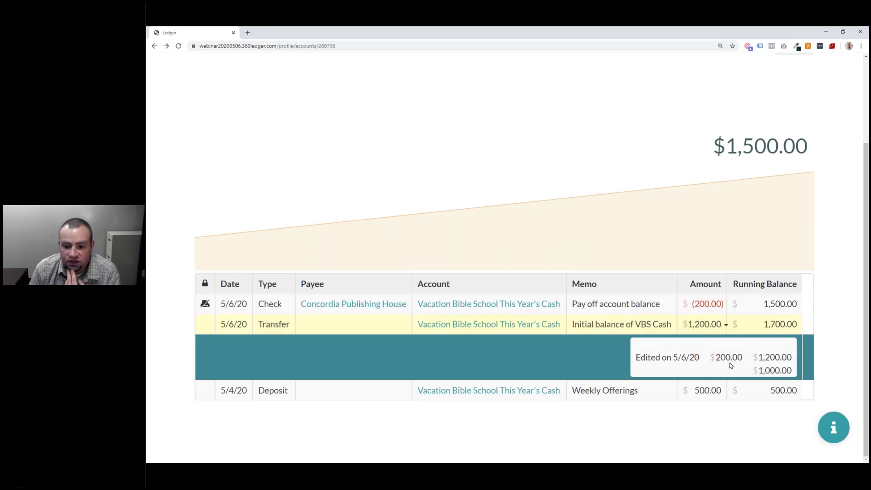
# - Open the Event Log report to see the recorded ledger changes
pyautogui.scroll(3, 724, 373)
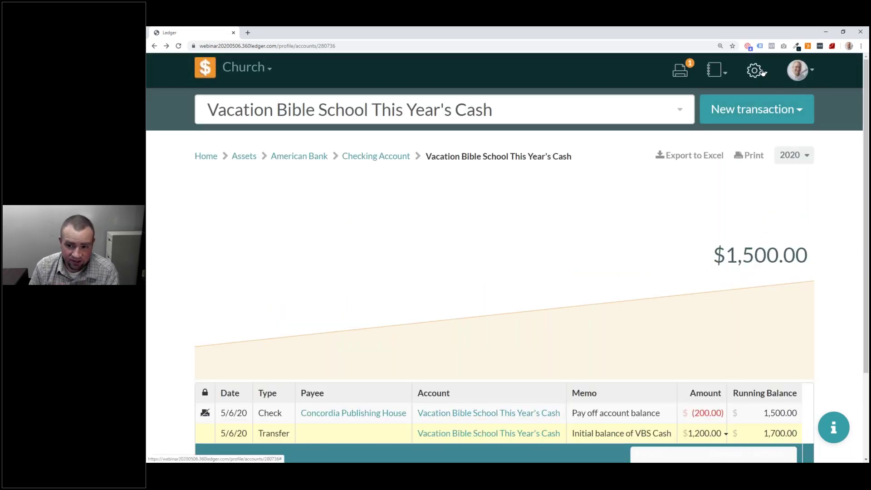
pyautogui.click(755, 70)
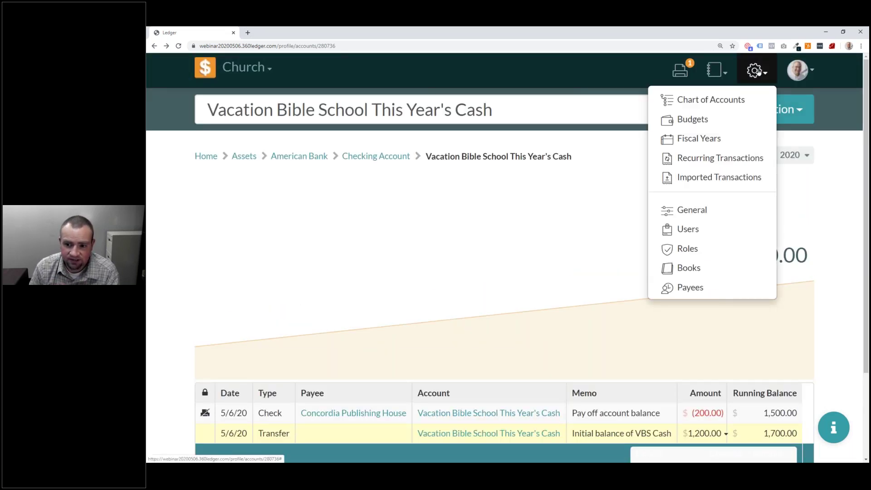
pyautogui.click(715, 70)
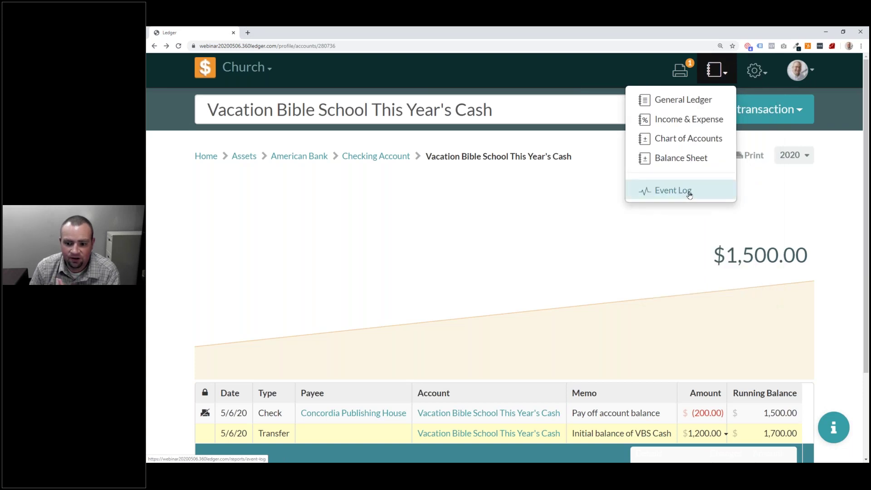
pyautogui.click(688, 194)
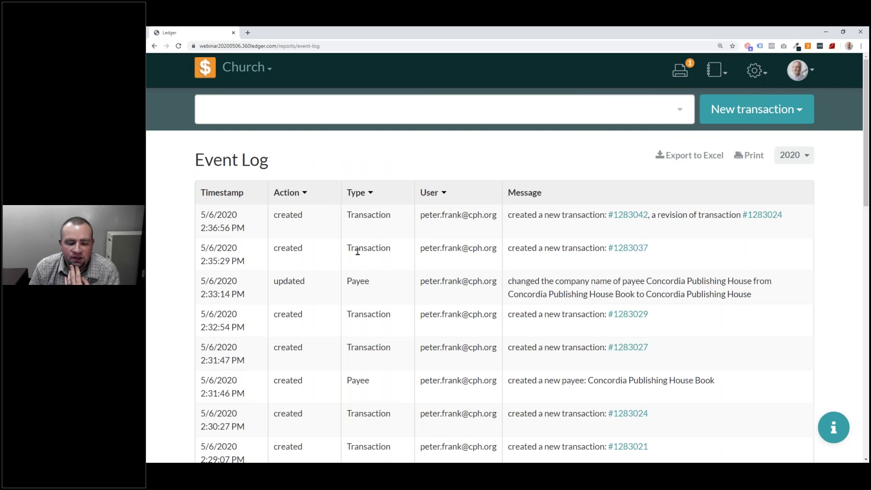
# - Open the original transaction referenced in the newest revision event, inspect its journal entry and close it without changes
pyautogui.rightClick(366, 230)
pyautogui.click(642, 231)
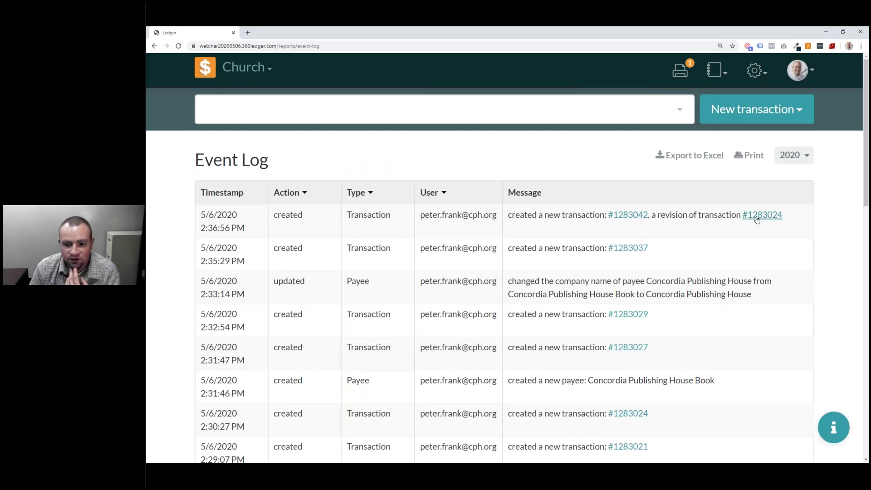
pyautogui.click(631, 215)
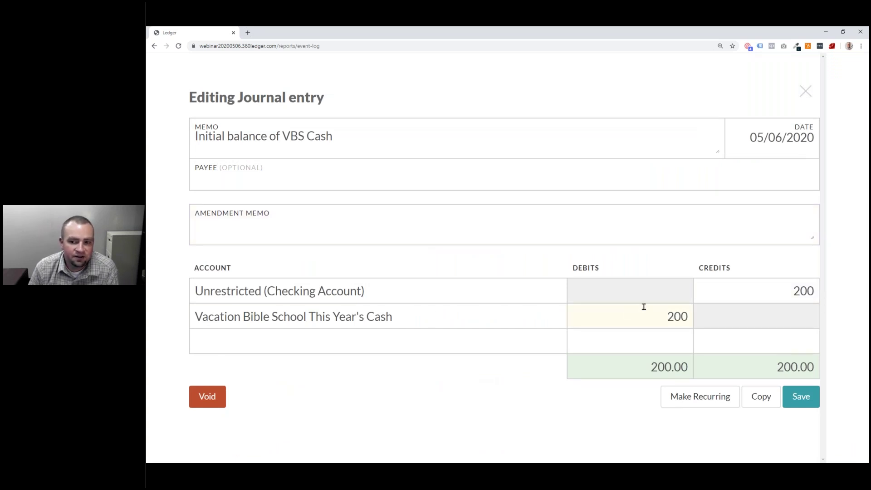
pyautogui.click(805, 91)
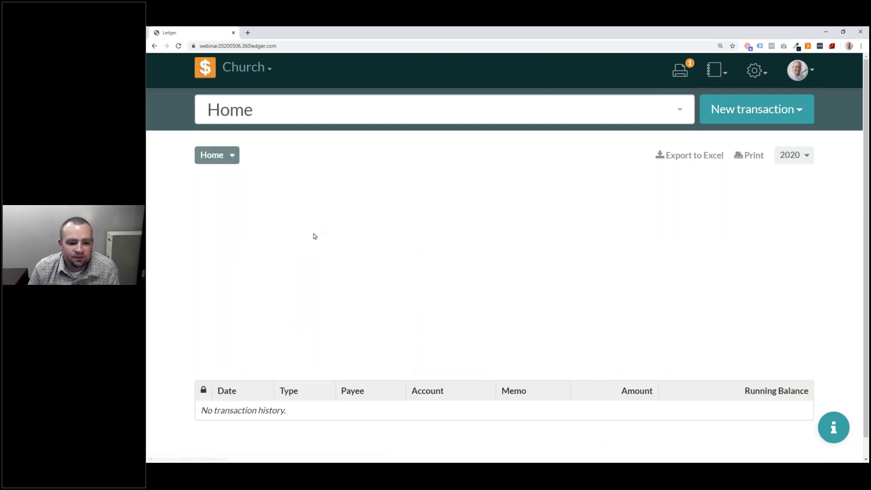
# - Select the Concordia Publishing House check in the Print Queue and bring up its print preview
pyautogui.scroll(-3, 315, 243)
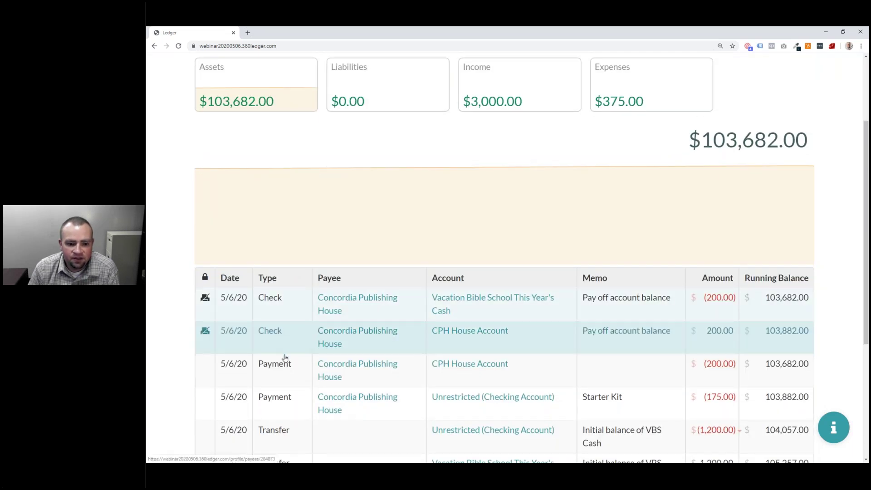
pyautogui.scroll(3, 518, 358)
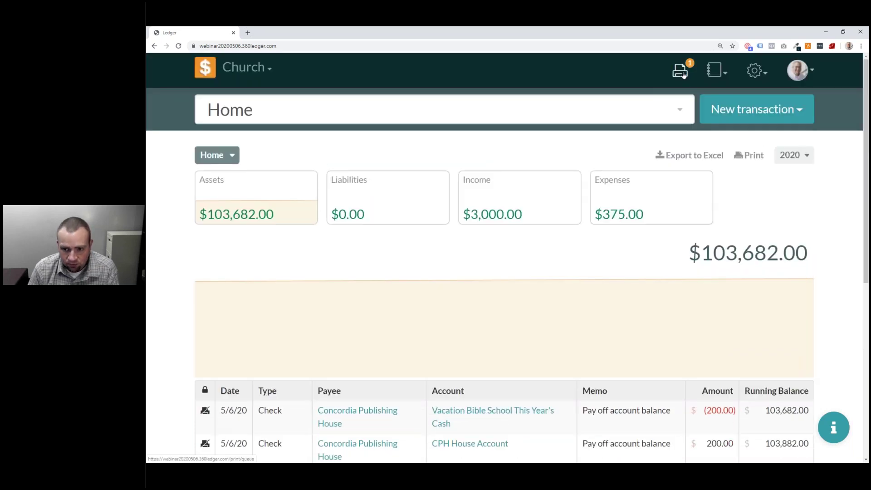
pyautogui.click(681, 70)
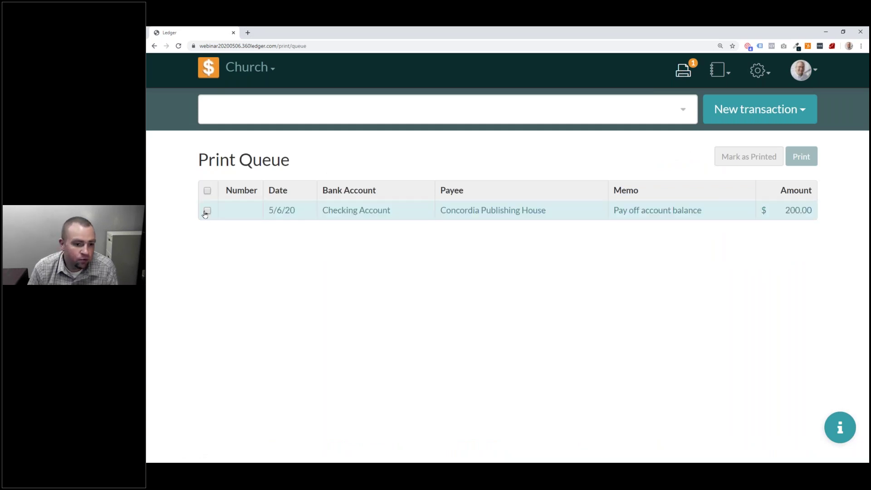
pyautogui.click(207, 211)
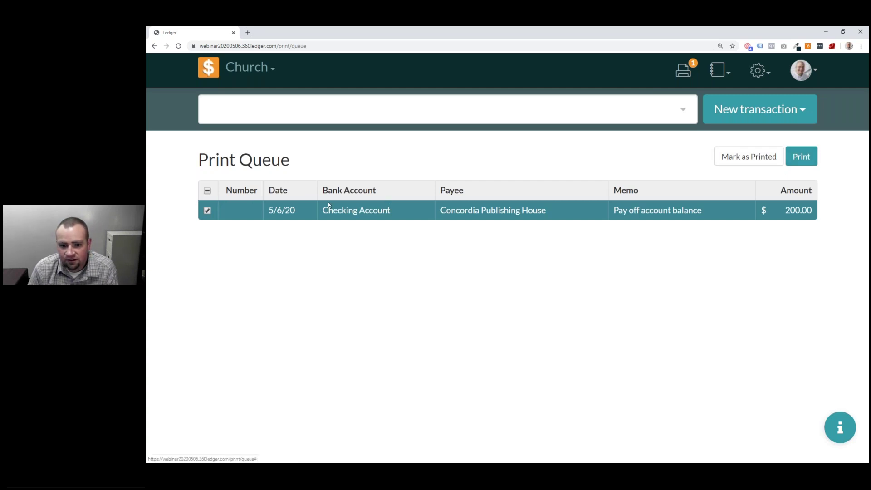
pyautogui.click(798, 160)
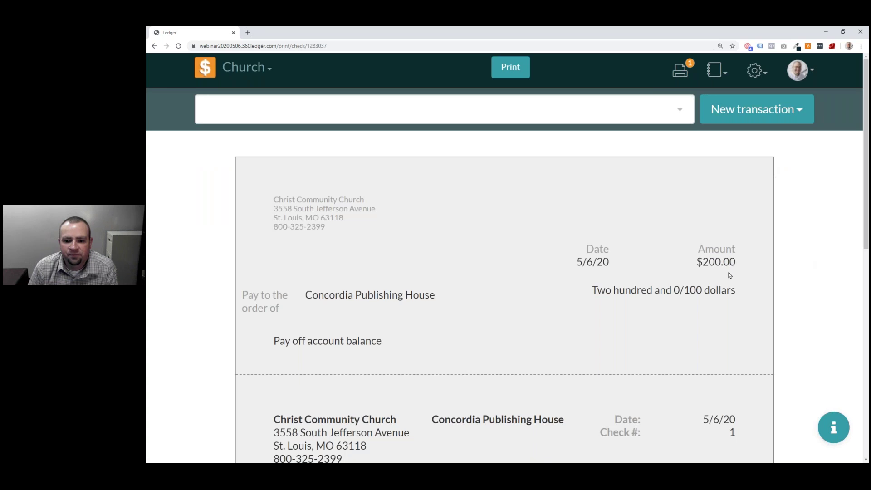
# - Examine the check layout and its two stubs, including the memo, expense lines and totals
pyautogui.scroll(-5, 735, 276)
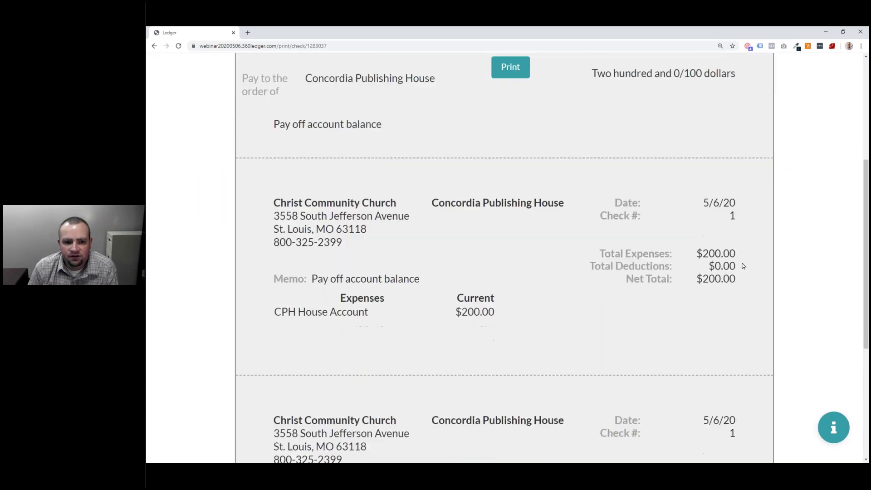
pyautogui.scroll(4, 741, 266)
pyautogui.scroll(-1, 449, 264)
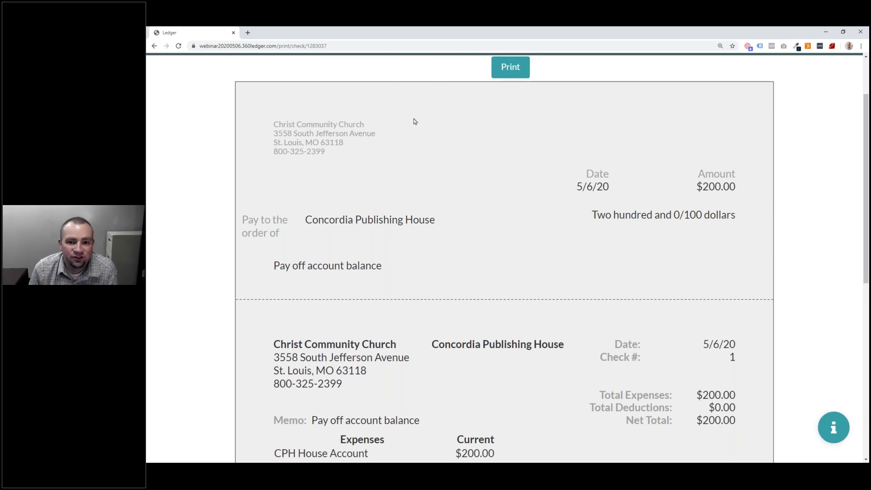
pyautogui.scroll(-1, 438, 119)
pyautogui.scroll(-7, 432, 124)
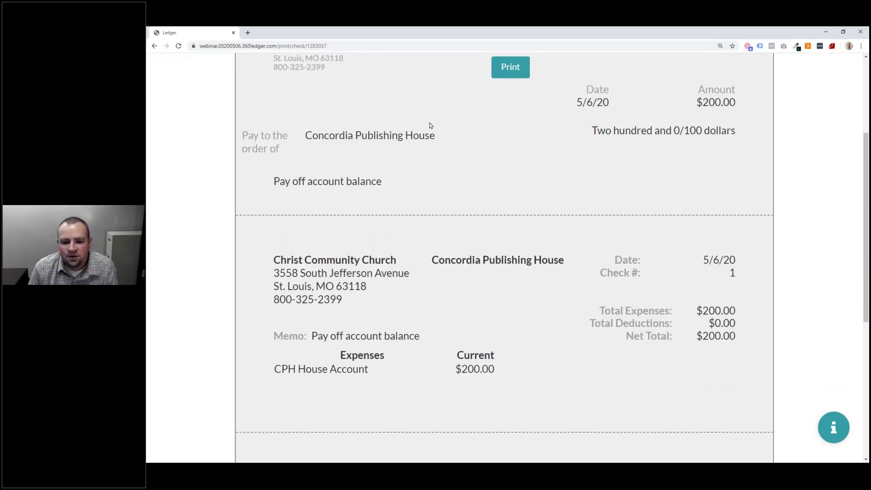
pyautogui.scroll(9, 464, 260)
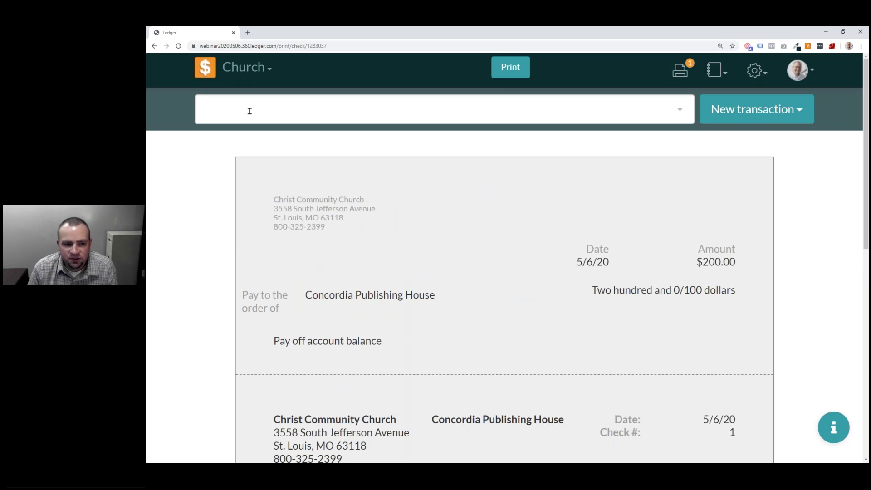
# - Start a new Payment transaction, and switch its type to Check and finally to Journal entry
pyautogui.click(778, 116)
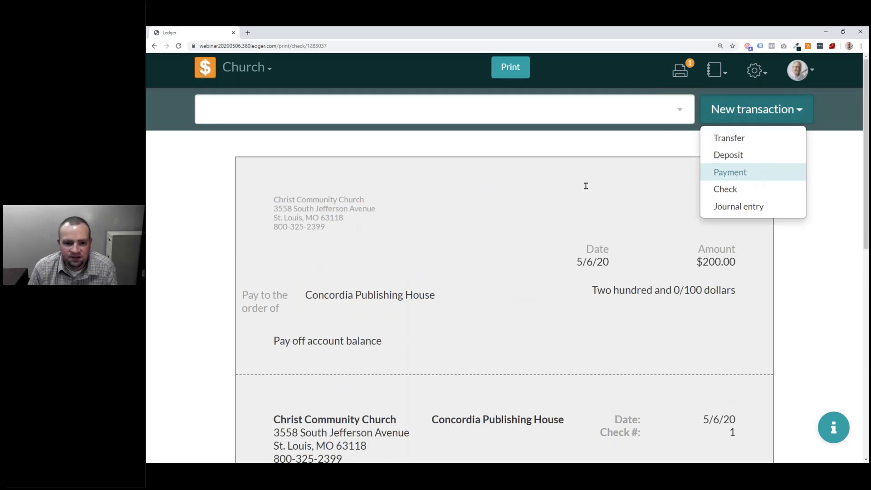
pyautogui.click(738, 176)
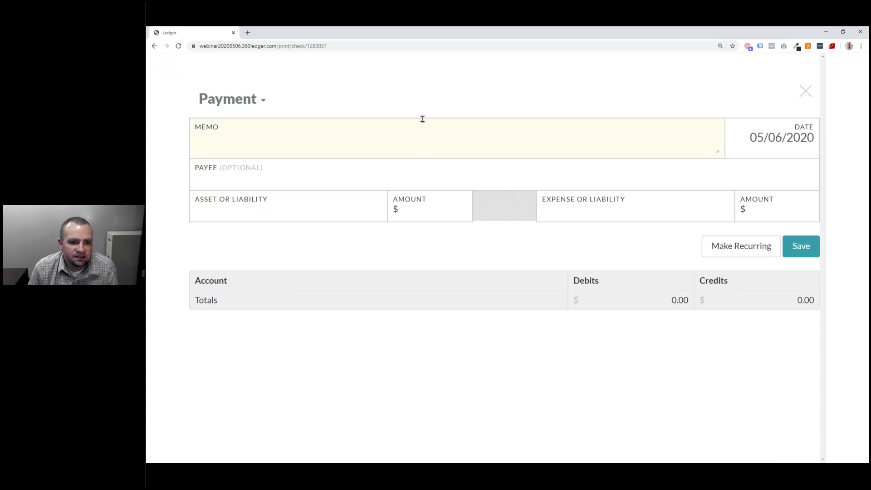
pyautogui.click(240, 100)
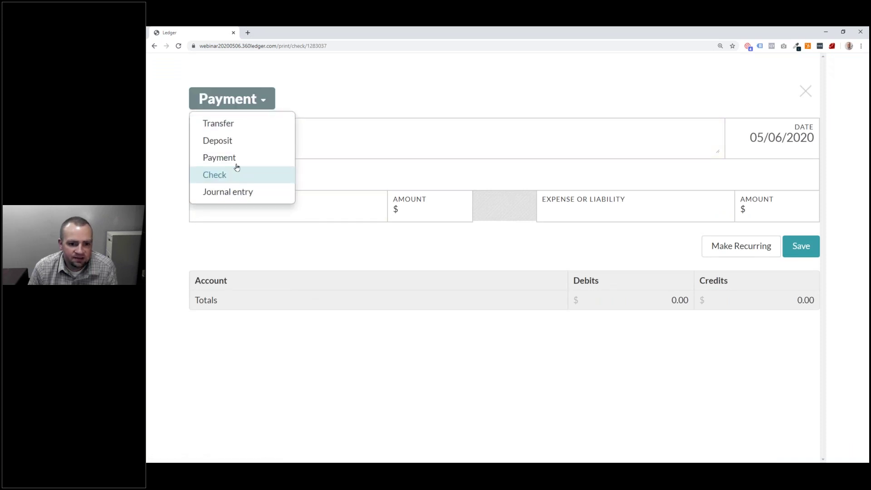
pyautogui.click(214, 174)
pyautogui.scroll(-2, 503, 272)
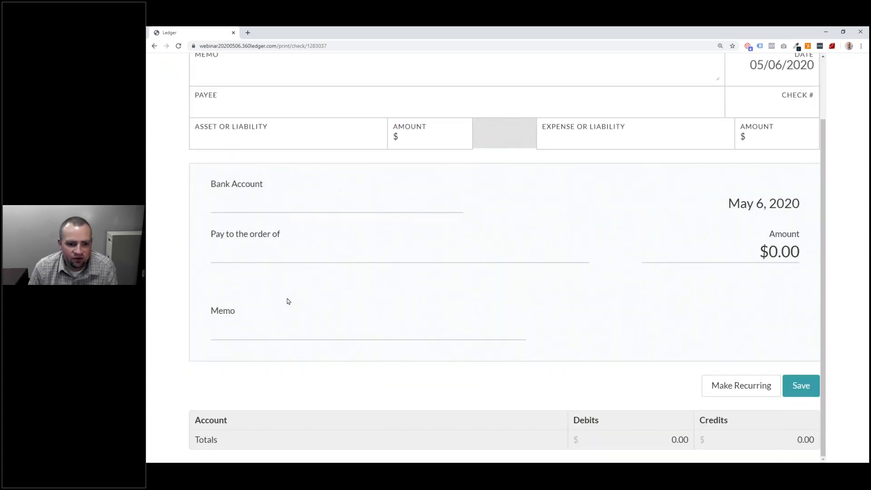
pyautogui.scroll(2, 504, 272)
pyautogui.click(223, 98)
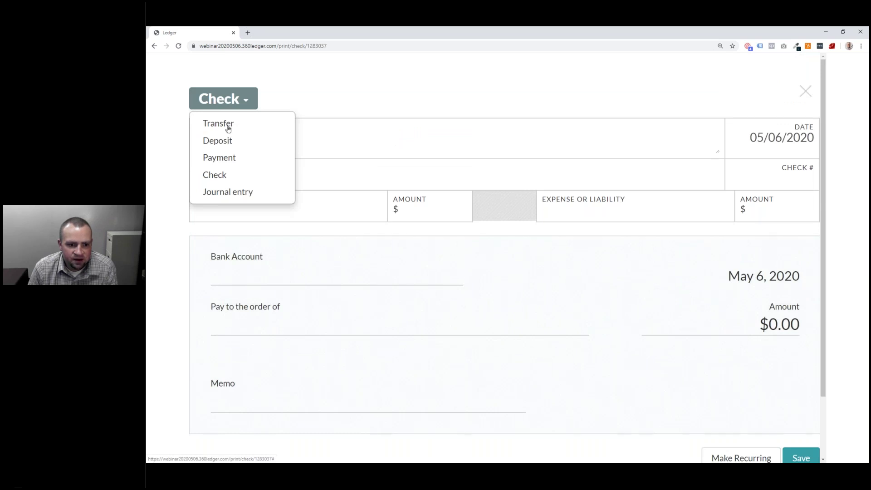
pyautogui.click(219, 192)
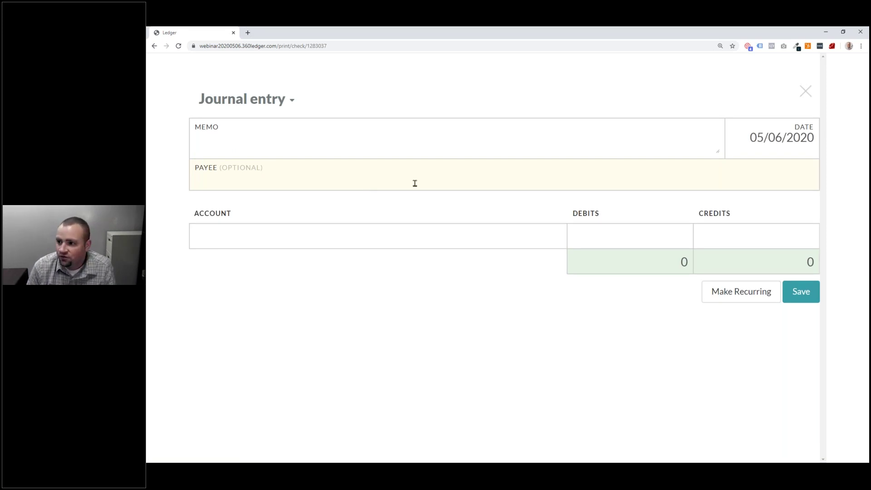
# - Switch to the presentation to consult the debit and credit table, and return to the journal entry form
pyautogui.hotkey('alt', 'Tab')
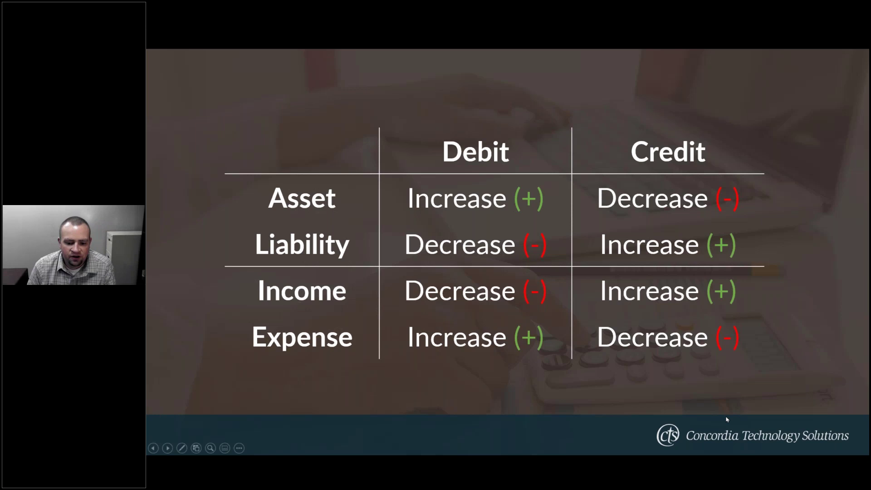
pyautogui.hotkey('alt', 'Tab')
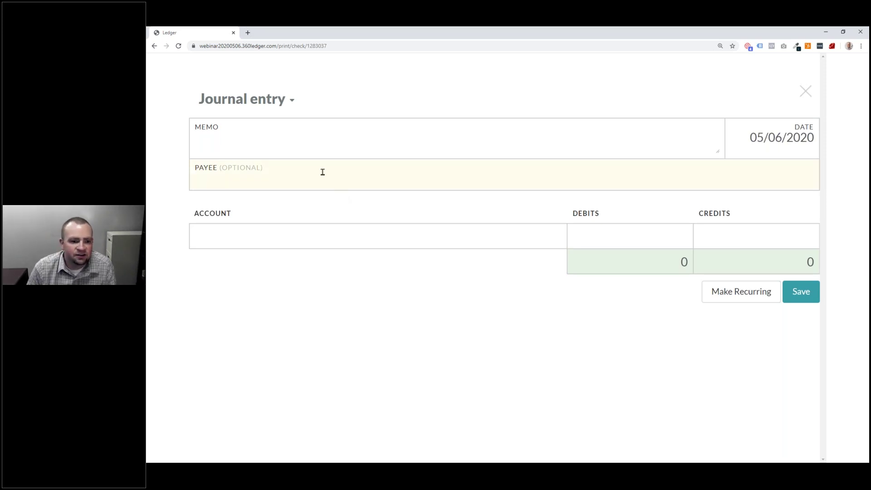
# - Add Unrestricted (Checking Account), Mission Fund and Vacation Bible School This Year's Cash as journal entry lines, and abandon the entry for the Home page
pyautogui.click(349, 236)
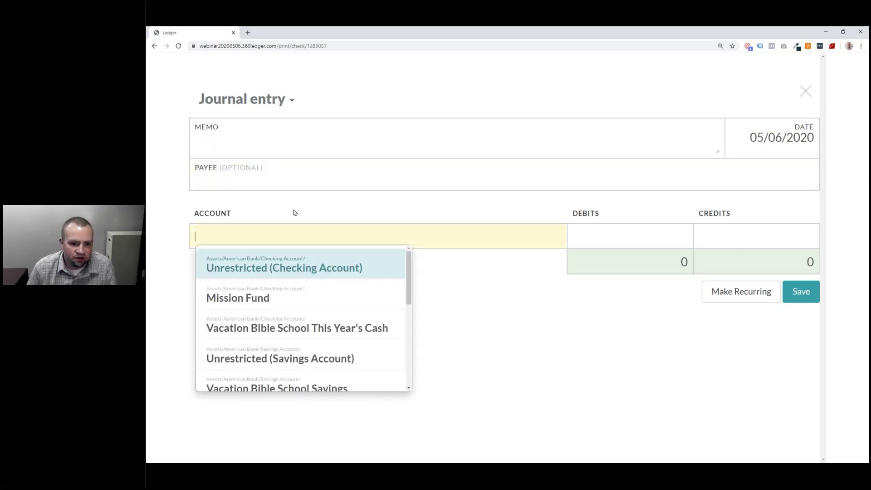
pyautogui.click(290, 273)
pyautogui.click(293, 263)
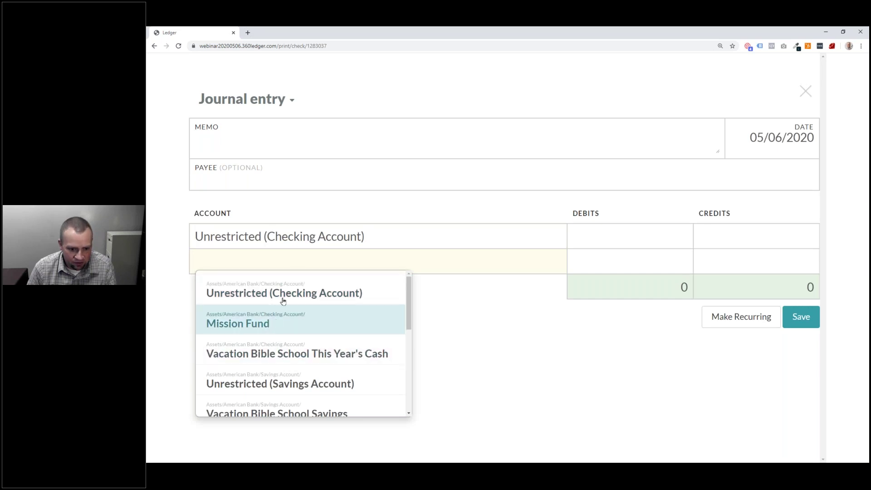
pyautogui.click(283, 322)
pyautogui.click(288, 288)
pyautogui.click(256, 353)
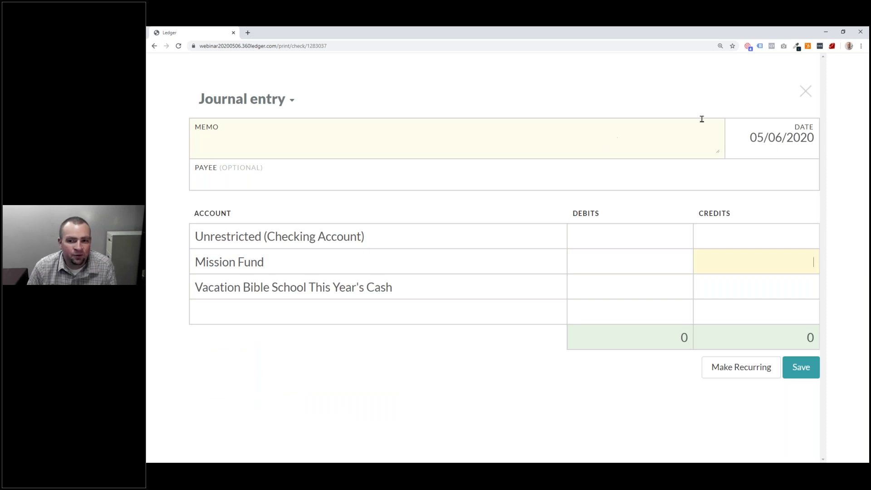
pyautogui.click(806, 91)
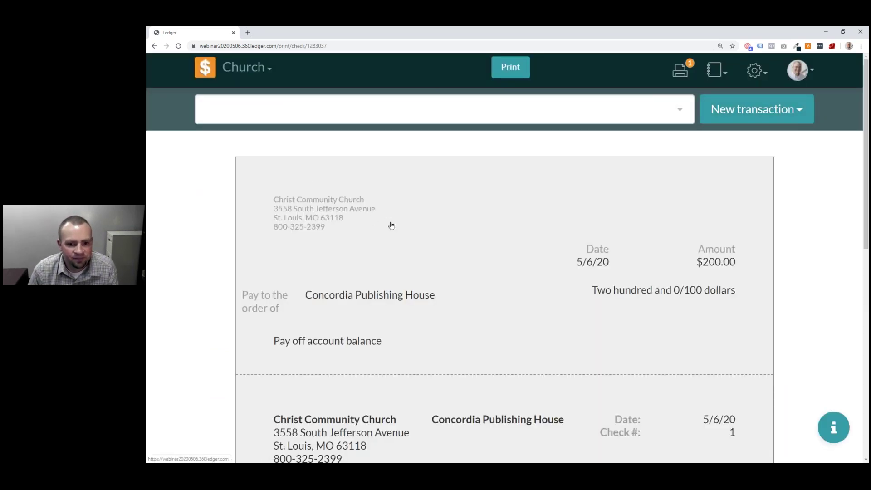
pyautogui.click(433, 235)
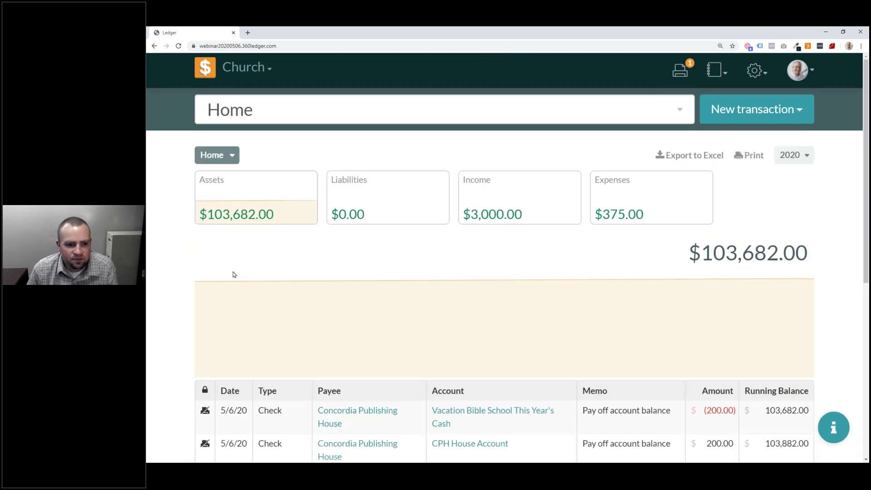
# - Open the Checking Account under Assets and American Bank, and look through its transaction list
pyautogui.click(396, 309)
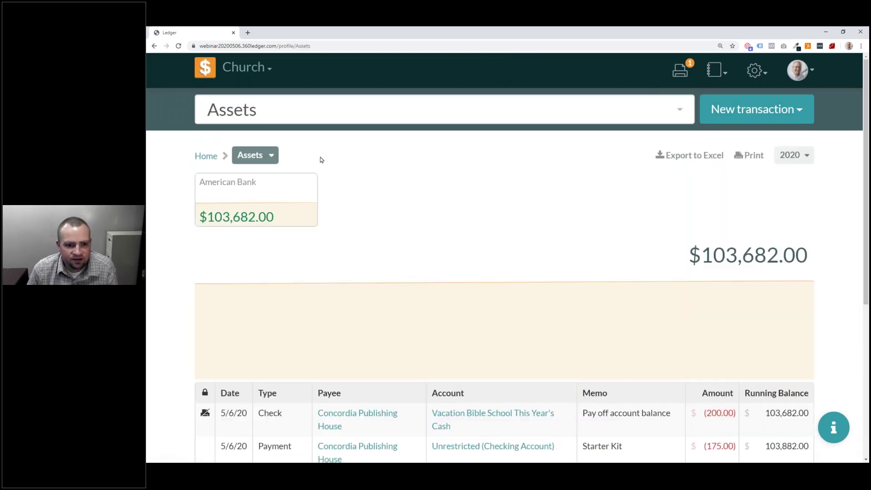
pyautogui.click(258, 196)
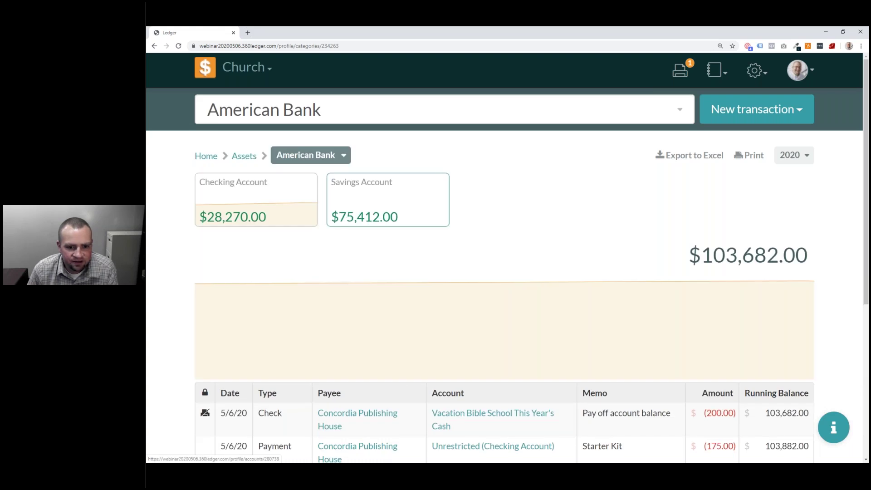
pyautogui.click(274, 223)
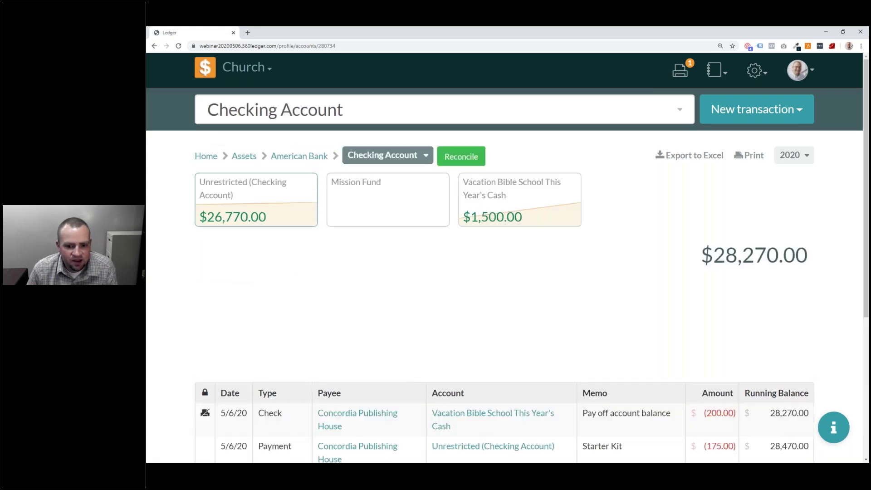
pyautogui.scroll(-4, 607, 417)
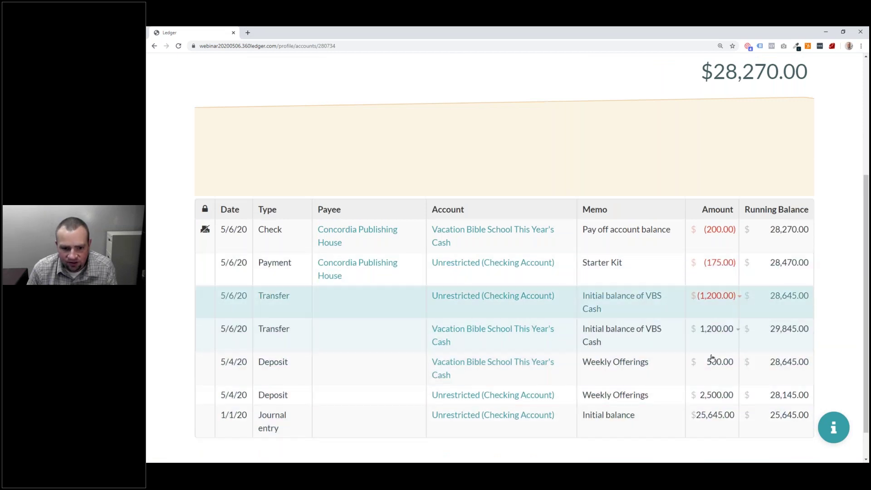
pyautogui.scroll(4, 649, 356)
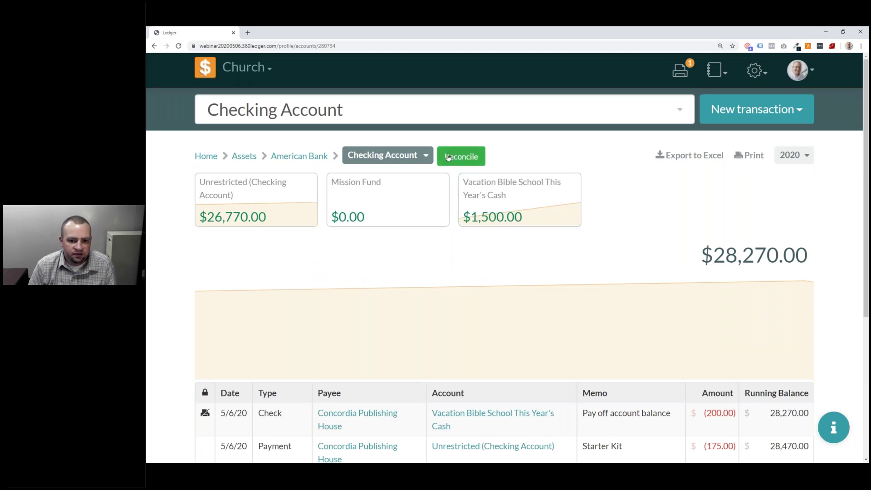
# - Start reconciling the Checking Account with a starting balance of 0 and an ending balance of 28270
pyautogui.click(467, 159)
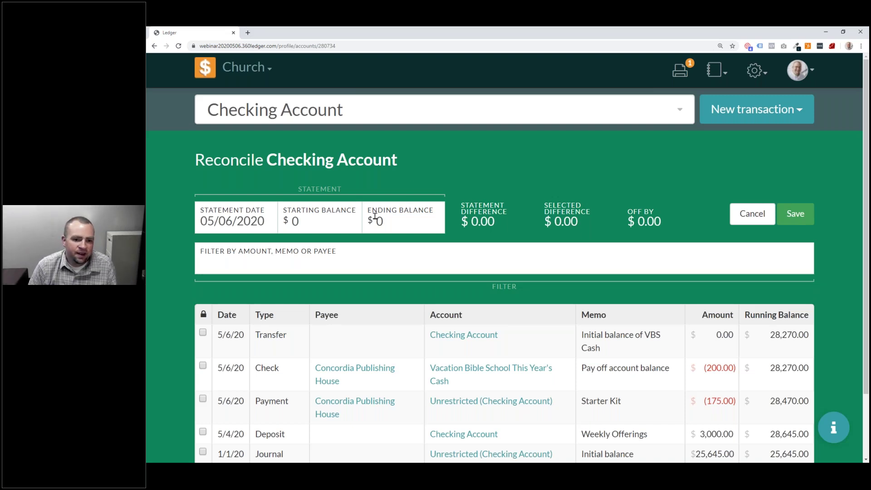
pyautogui.click(295, 221)
pyautogui.press('Tab')
pyautogui.scroll(-2, 411, 218)
pyautogui.click(329, 149)
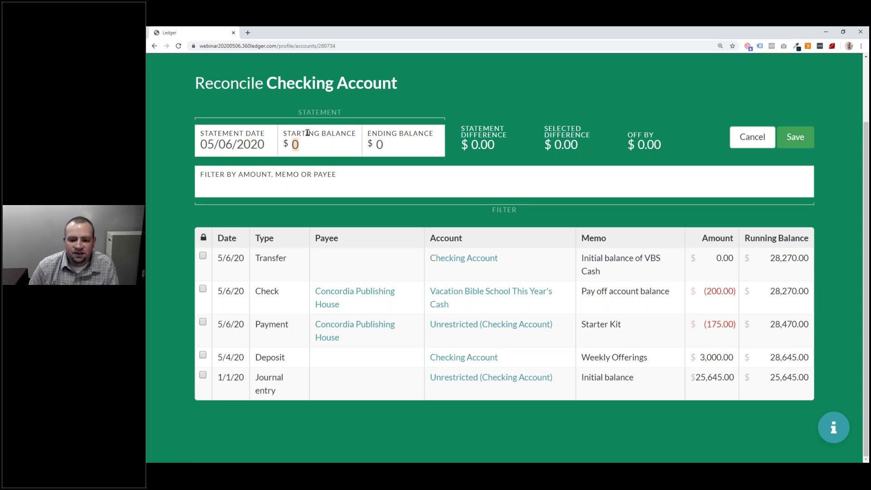
pyautogui.press('Right')
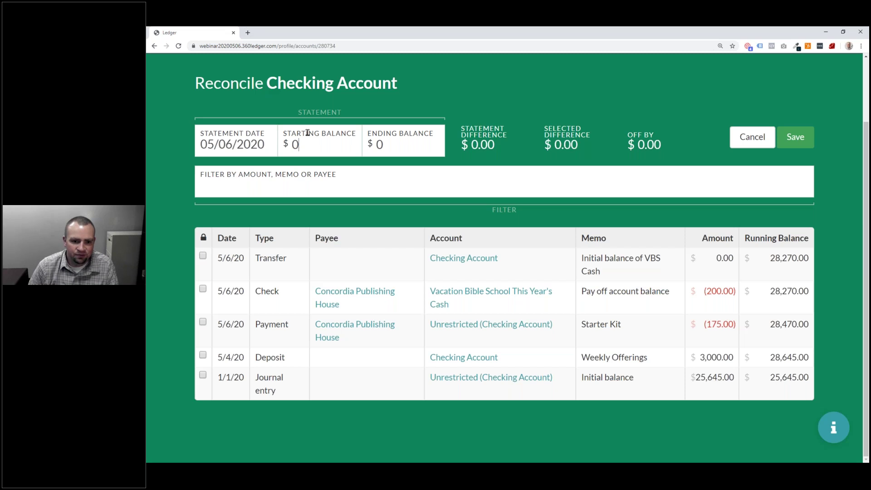
pyautogui.click(403, 144)
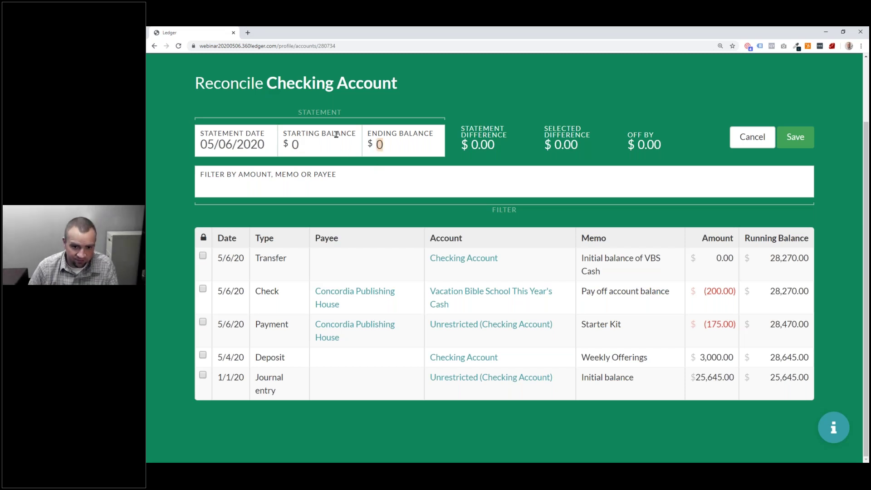
pyautogui.write('28')
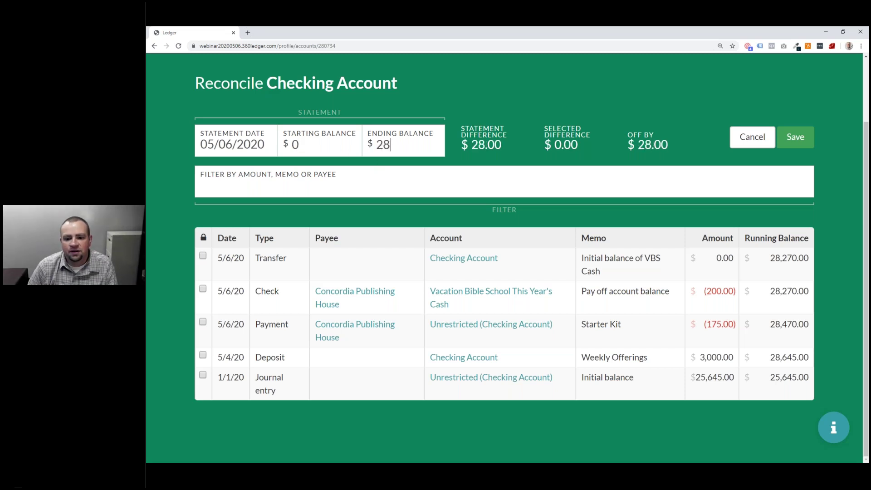
pyautogui.write('270')
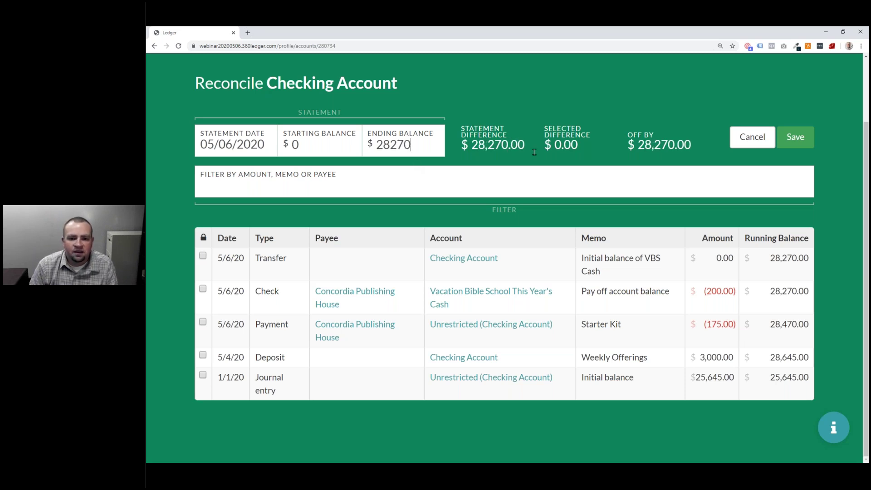
pyautogui.moveTo(476, 145); pyautogui.dragTo(525, 144)
pyautogui.click(462, 145)
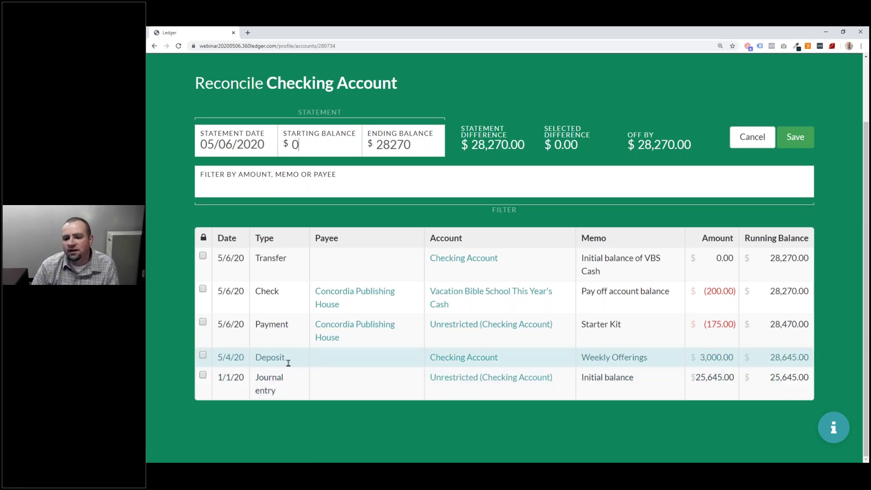
# - Select the journal entry, deposit, payment and check for reconciliation, and inspect the selected difference's breakdown and the off-by amount
pyautogui.click(588, 390)
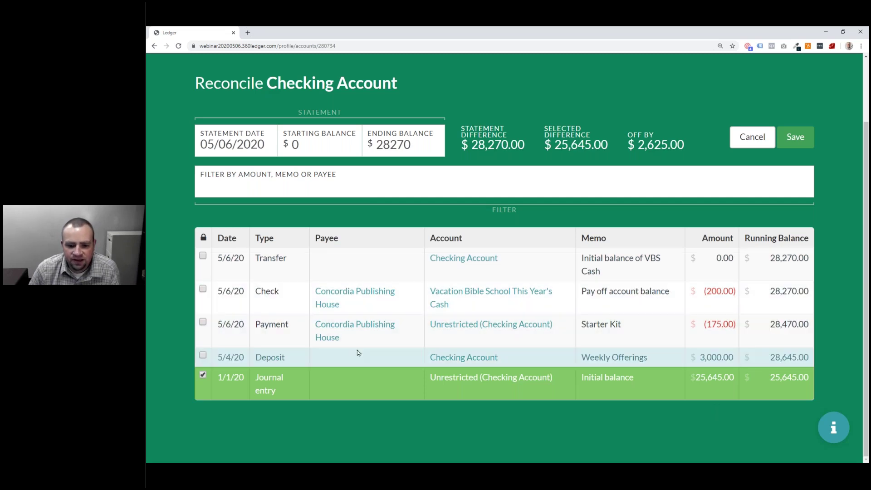
pyautogui.click(359, 357)
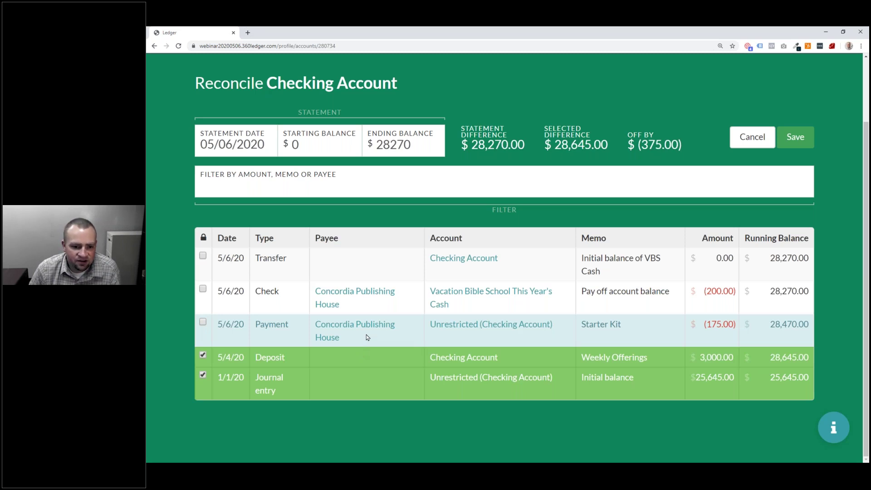
pyautogui.click(366, 336)
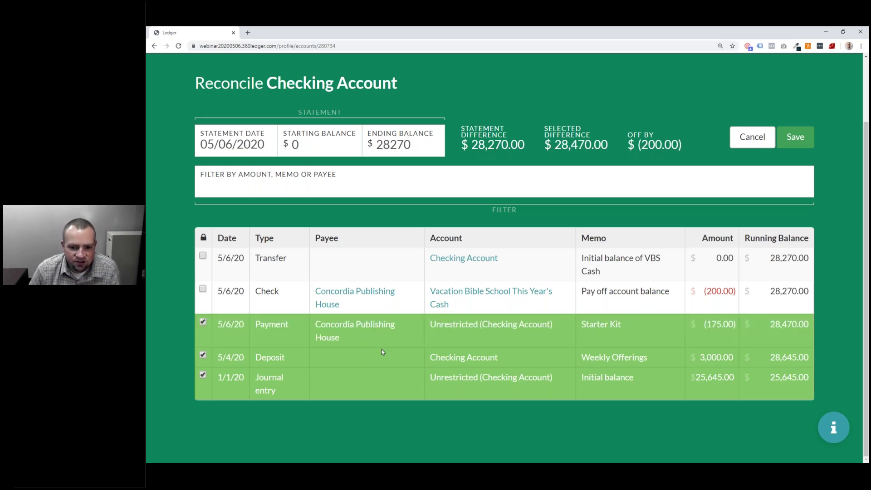
pyautogui.click(381, 305)
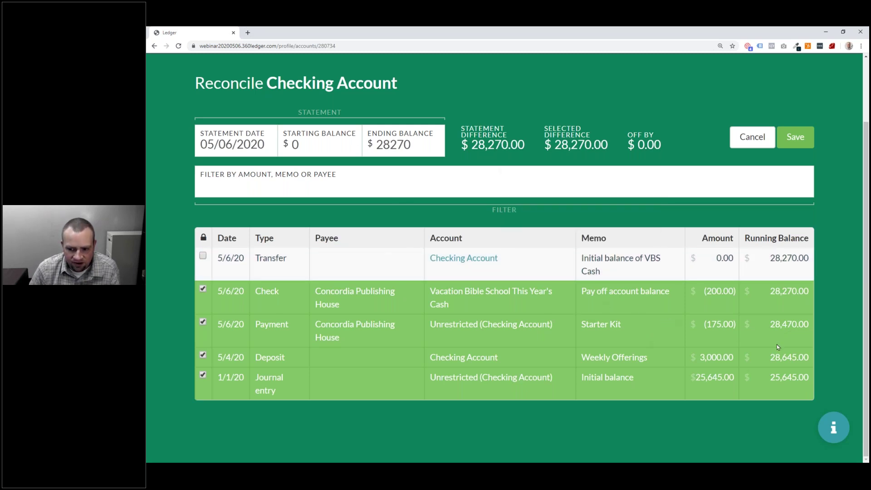
pyautogui.moveTo(565, 146)
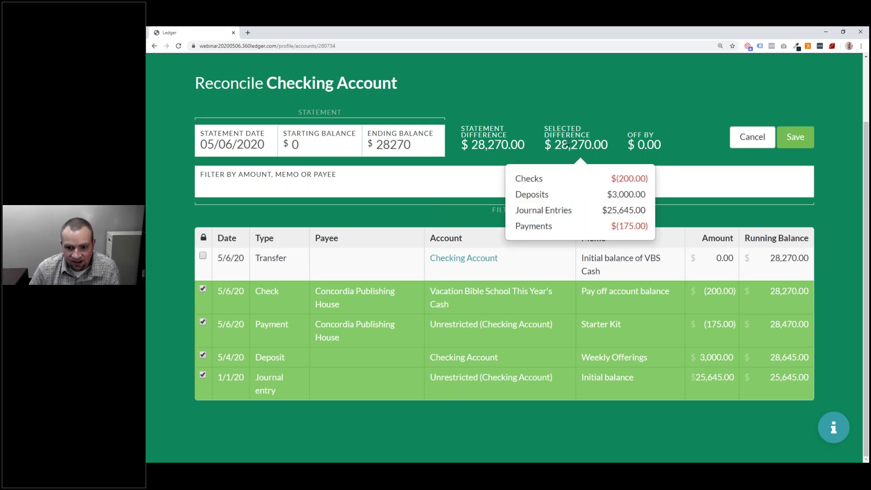
pyautogui.doubleClick(649, 143)
pyautogui.click(650, 143)
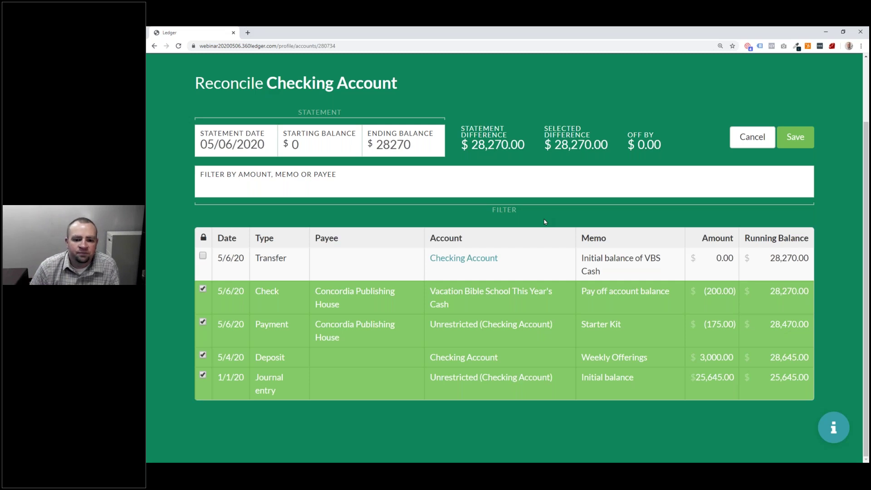
# - Add the transfer to the reconciliation selection, and deselect all five transactions
pyautogui.click(389, 262)
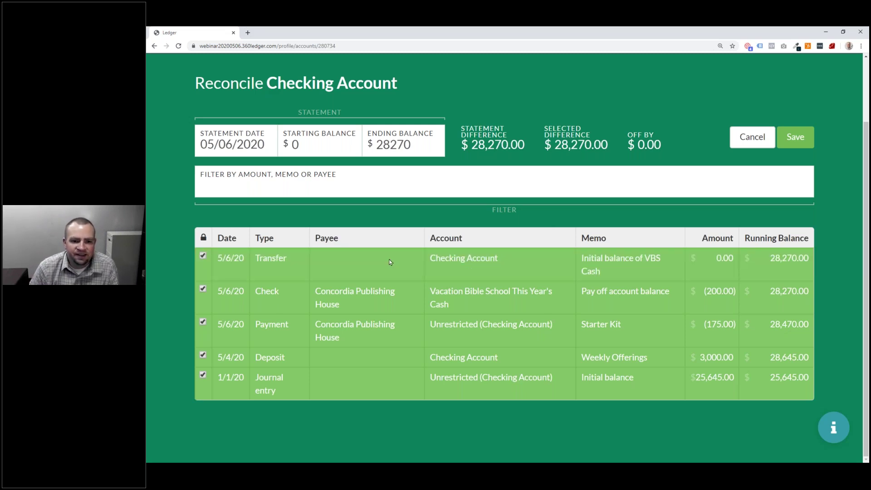
pyautogui.moveTo(385, 257); pyautogui.dragTo(410, 387)
pyautogui.click(410, 387)
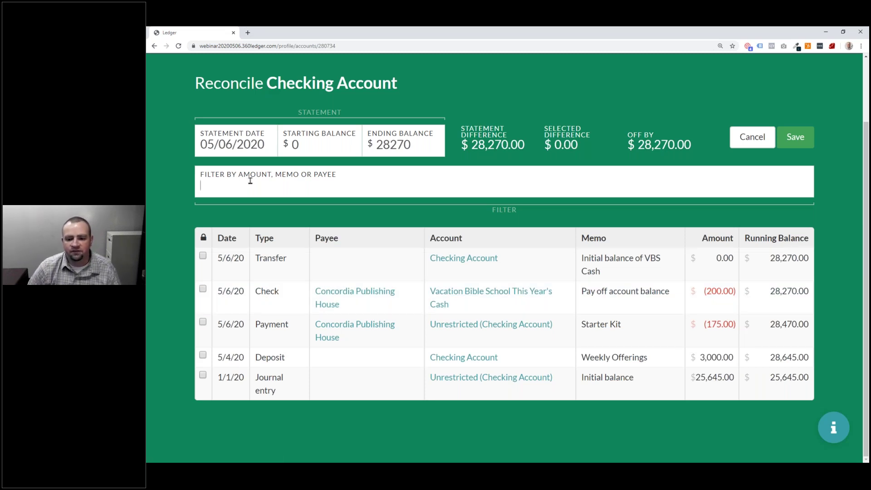
# - Filter the reconciliation list by the amount 25, the payee Conco and the memo Star, and clear the filter
pyautogui.write('25')
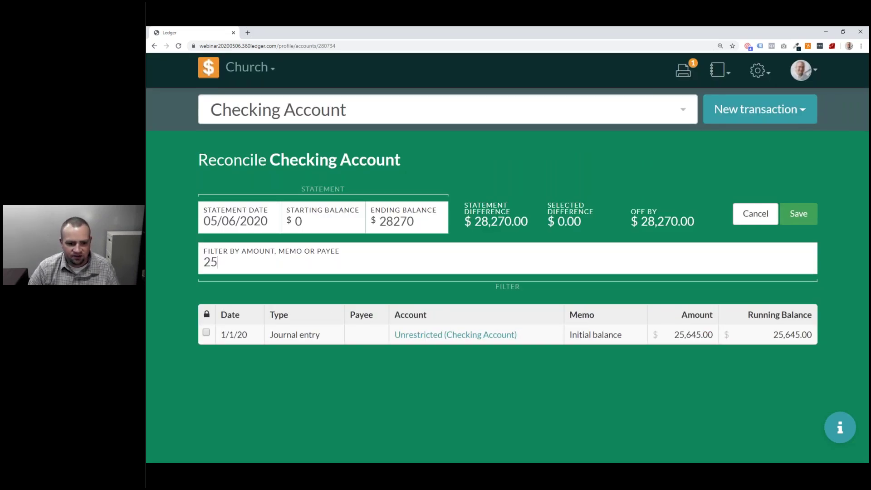
pyautogui.press('BackSpace')
pyautogui.press('BackSpace')
pyautogui.write('Conco')
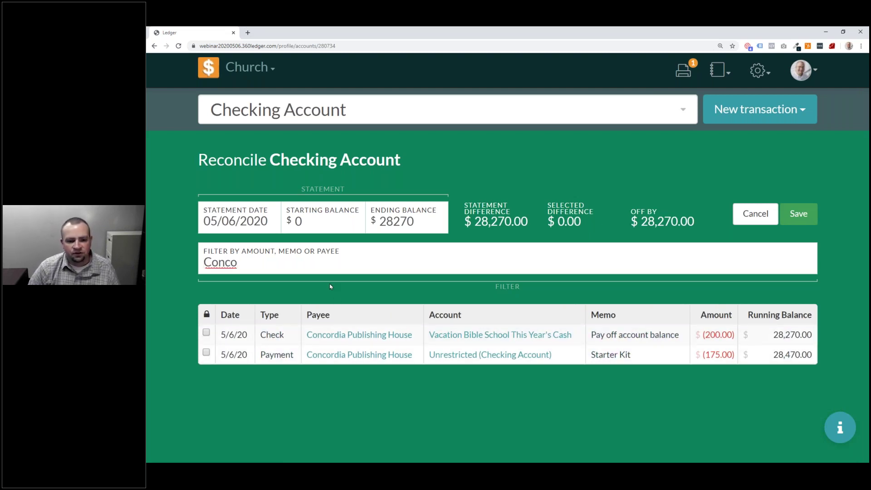
pyautogui.hotkey('ctrl', 'a')
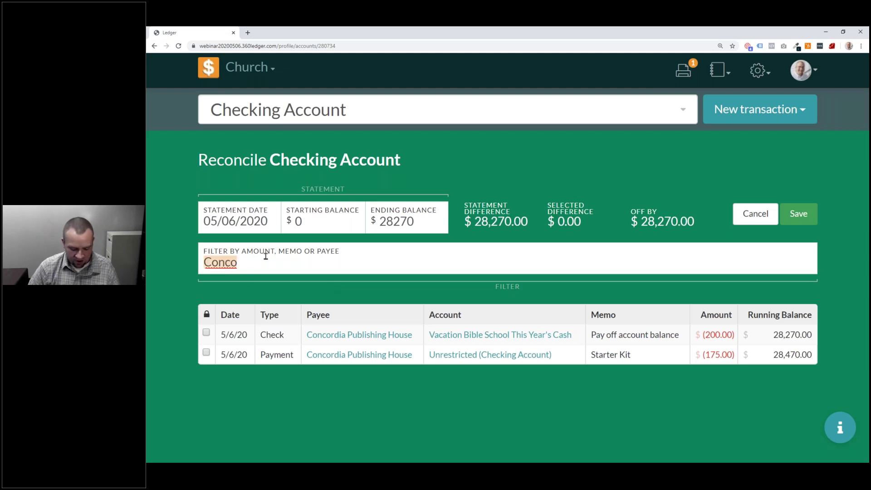
pyautogui.write('Star')
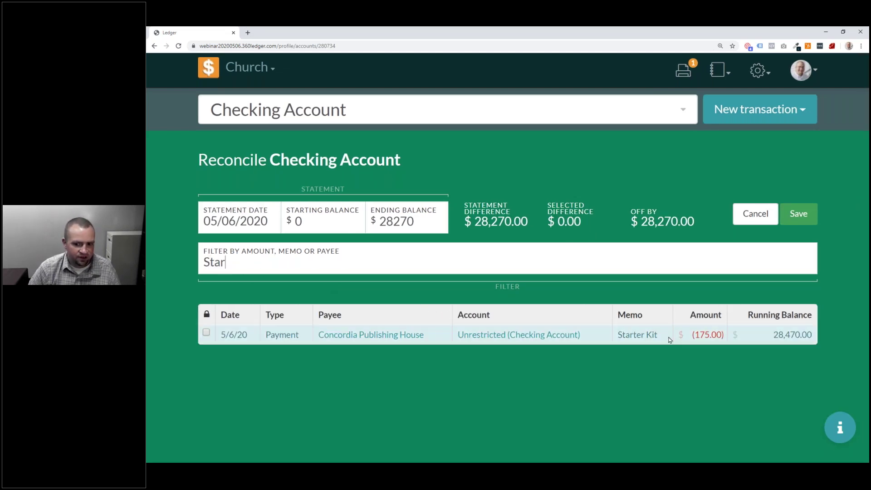
pyautogui.doubleClick(214, 262)
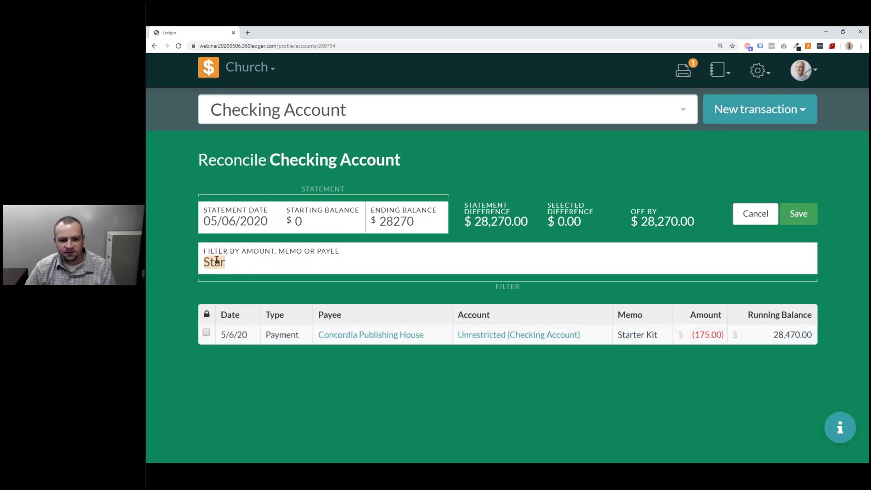
pyautogui.press('BackSpace')
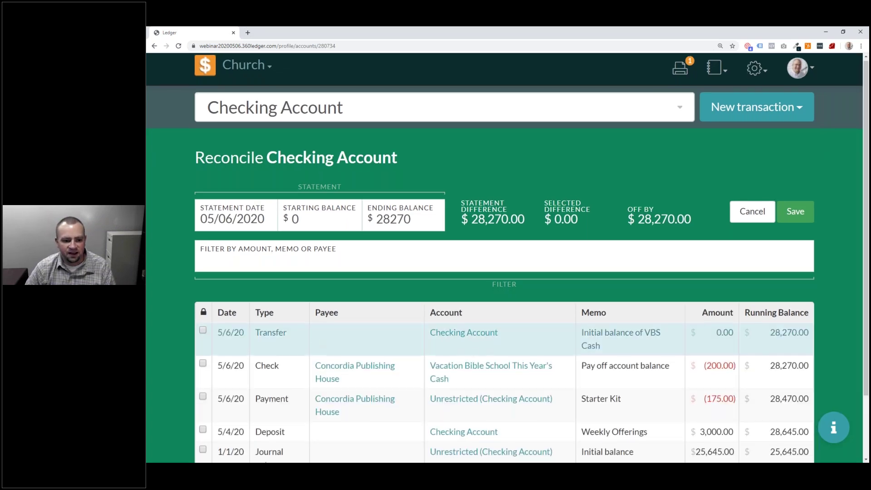
# - Select the transfer, check, payment, deposit and journal entry as matching the statement, and save the reconciliation
pyautogui.click(472, 353)
pyautogui.scroll(-1, 472, 354)
pyautogui.click(292, 336)
pyautogui.click(293, 394)
pyautogui.click(294, 367)
pyautogui.click(305, 423)
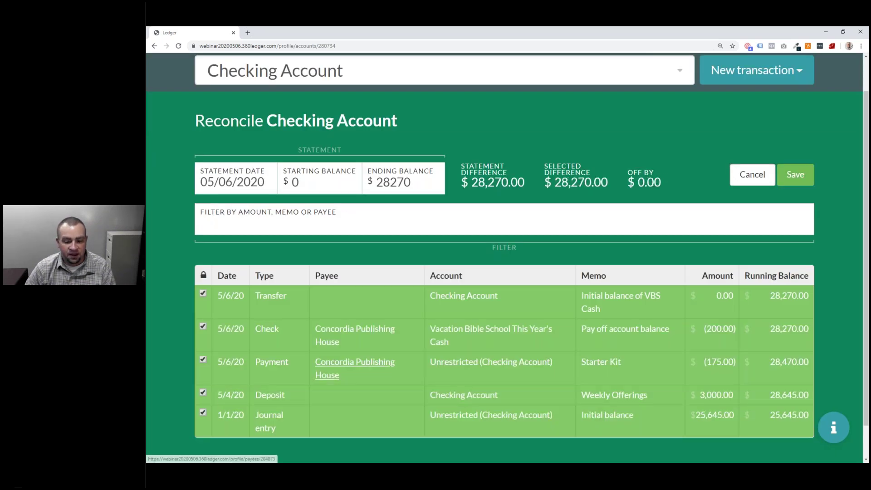
pyautogui.click(791, 172)
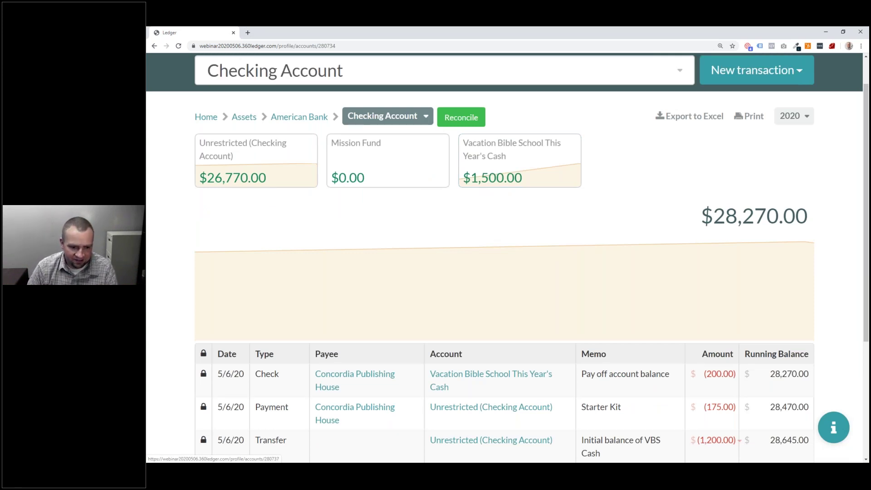
# - Examine the locked transactions in the Checking Account, opening the VBS Cash transfer and the Concordia Publishing House payment and closing them
pyautogui.scroll(-4, 447, 181)
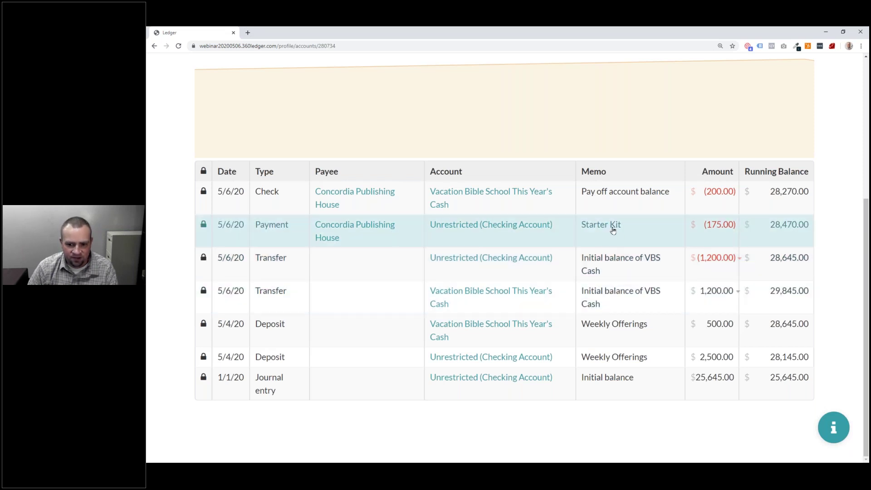
pyautogui.click(644, 231)
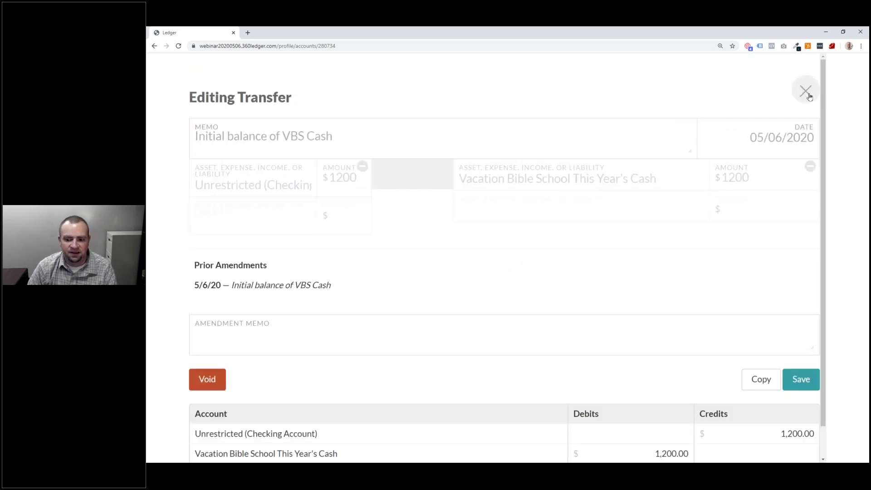
pyautogui.click(807, 93)
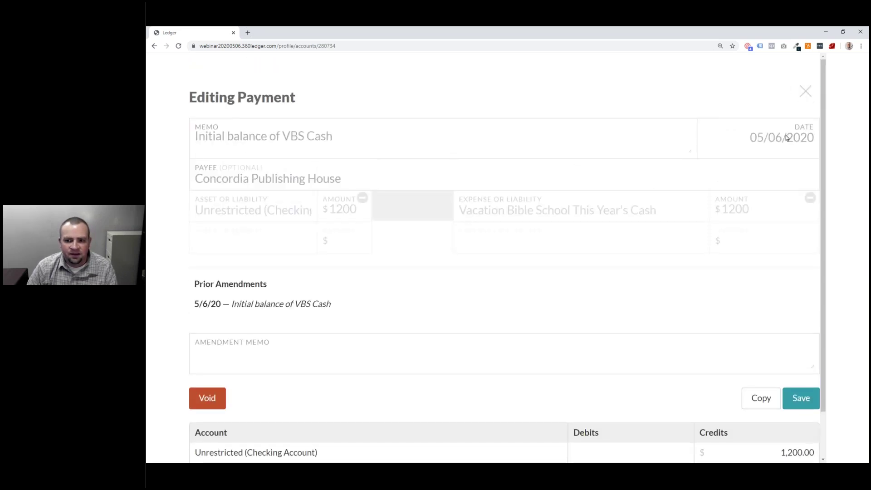
pyautogui.click(805, 93)
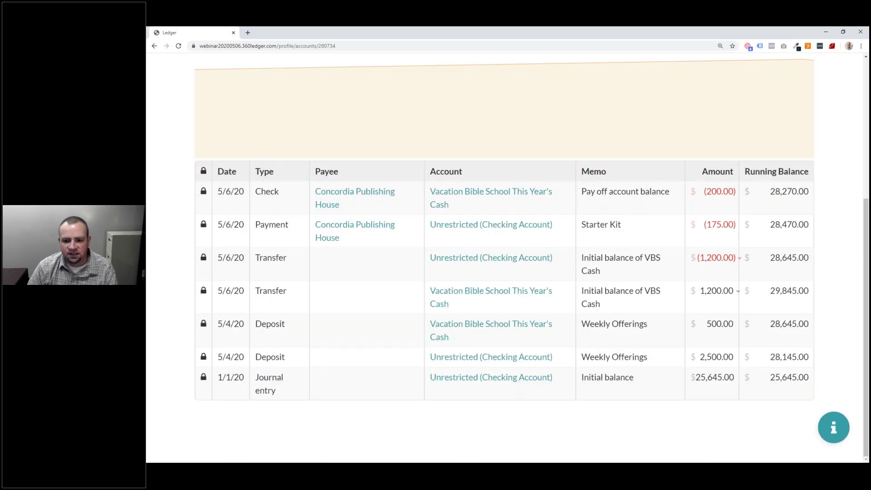
pyautogui.scroll(5, 577, 272)
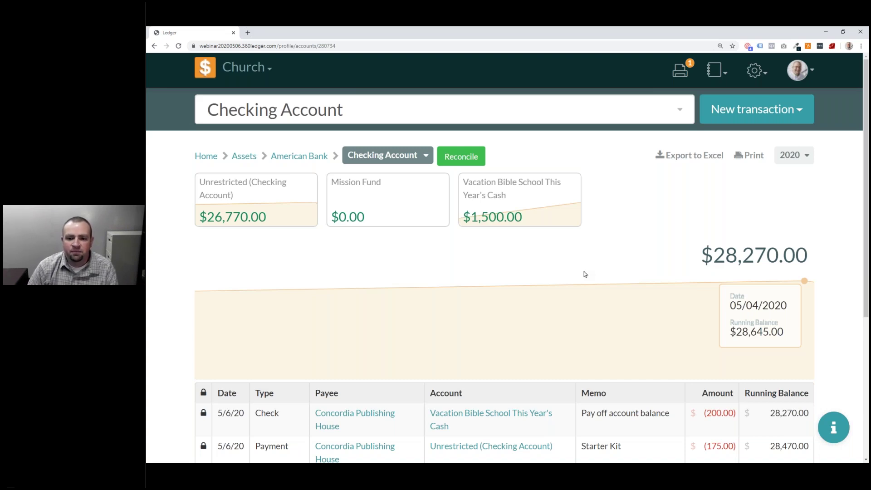
pyautogui.scroll(-5, 604, 300)
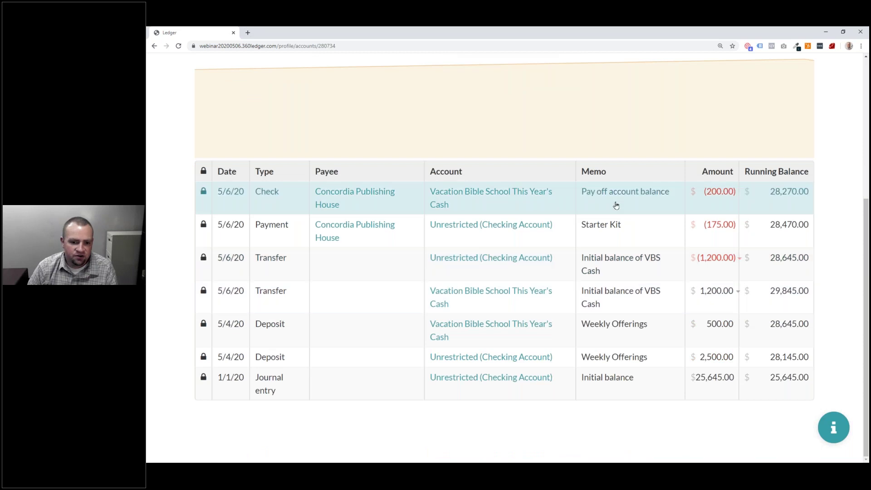
pyautogui.scroll(5, 616, 205)
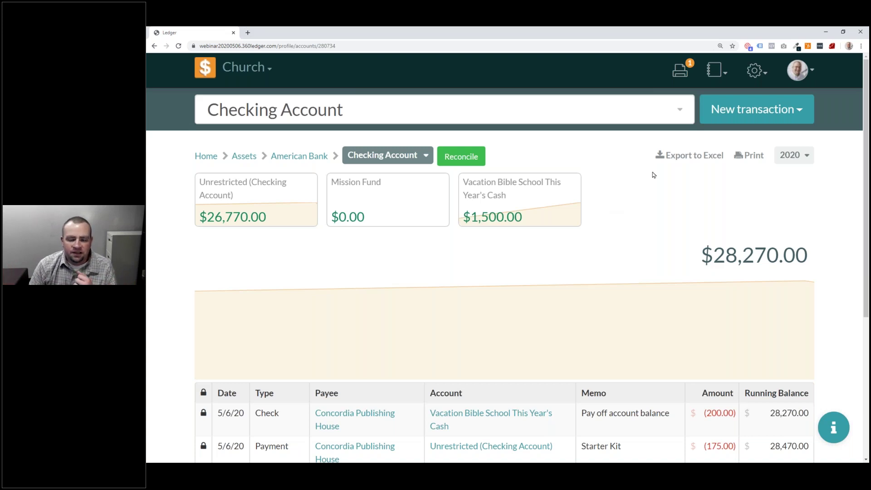
# - Open the Budgets page and view which fiscal years can be budgeted
pyautogui.click(763, 73)
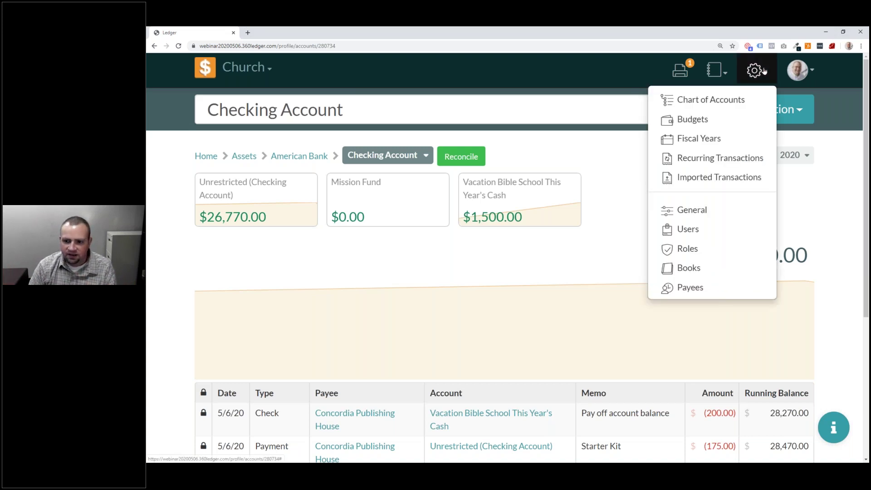
pyautogui.click(707, 120)
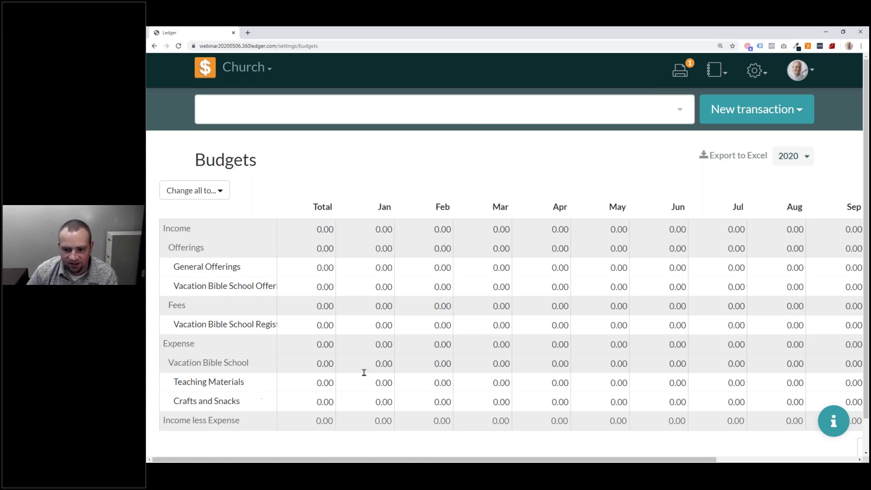
pyautogui.click(804, 157)
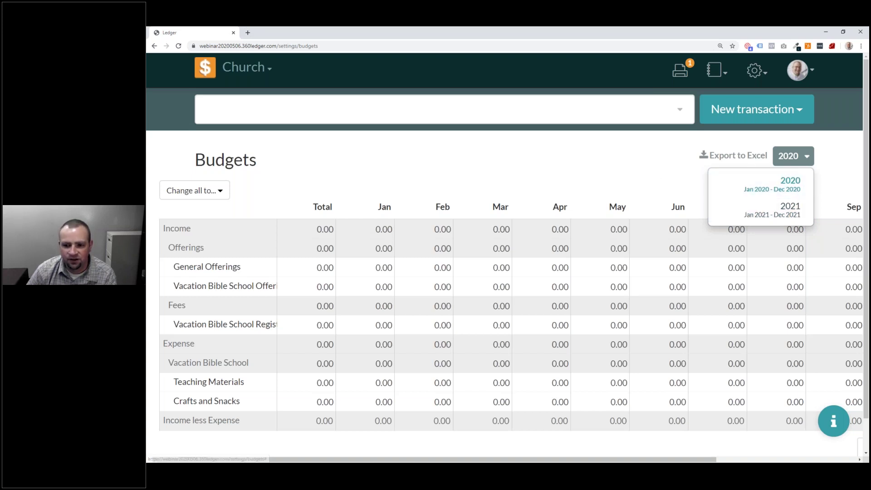
pyautogui.click(680, 157)
# - Set the starting month of the next fiscal year to July, save it, and reload the Fiscal Years page
pyautogui.click(757, 82)
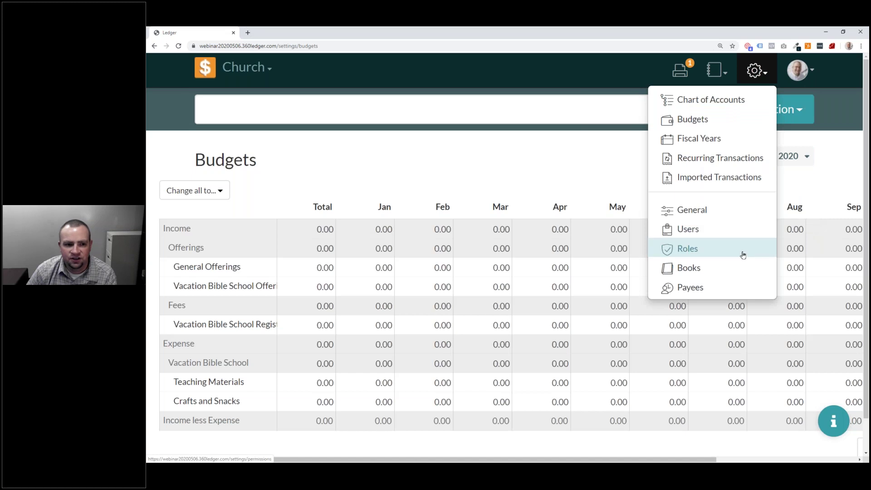
pyautogui.click(713, 140)
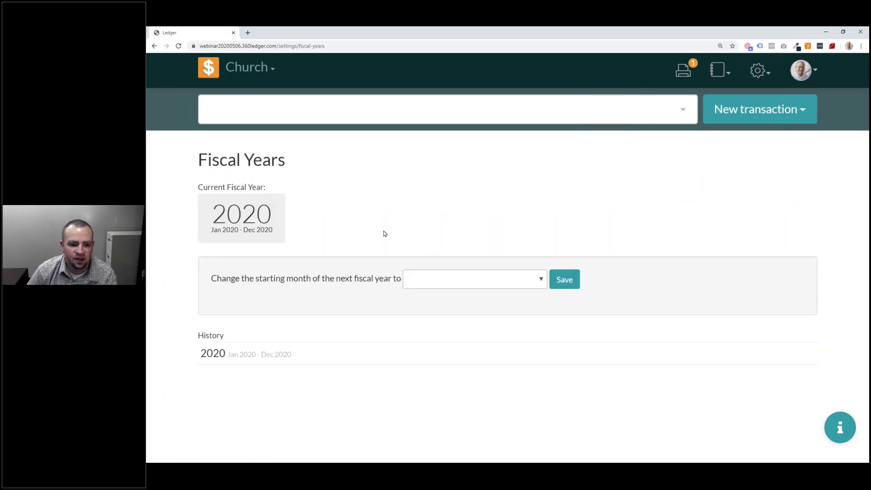
pyautogui.click(421, 284)
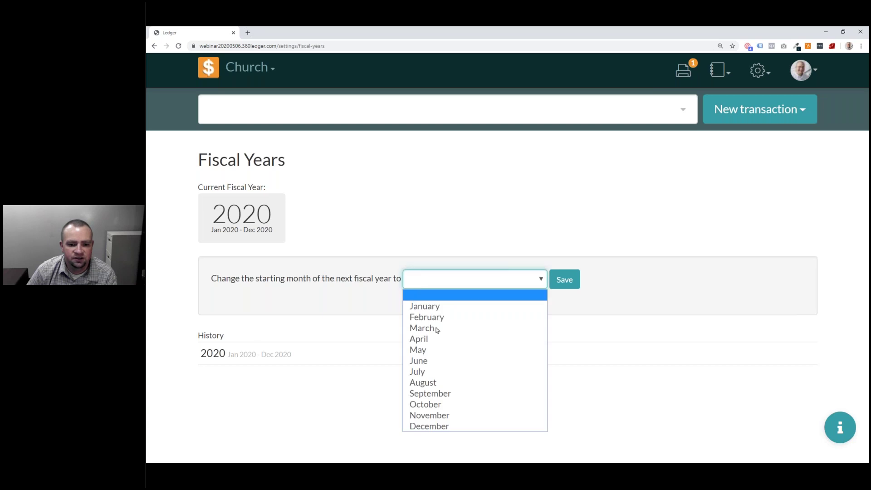
pyautogui.click(429, 371)
pyautogui.click(562, 283)
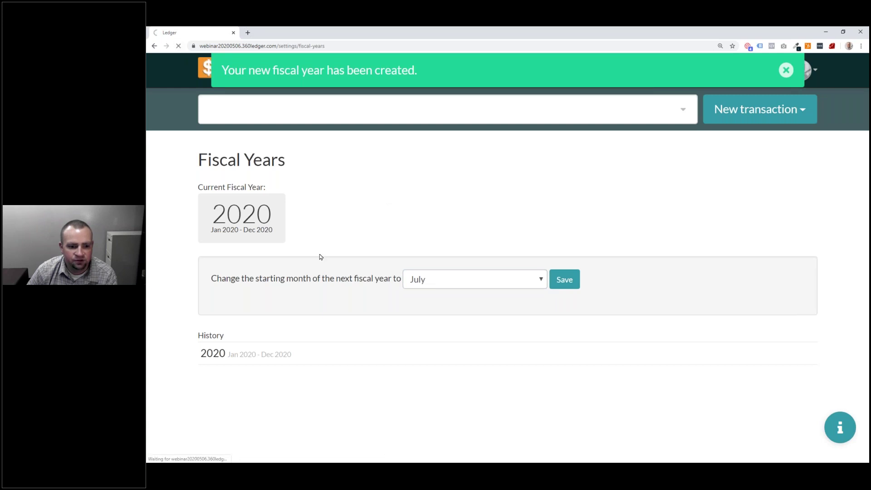
pyautogui.press('F5')
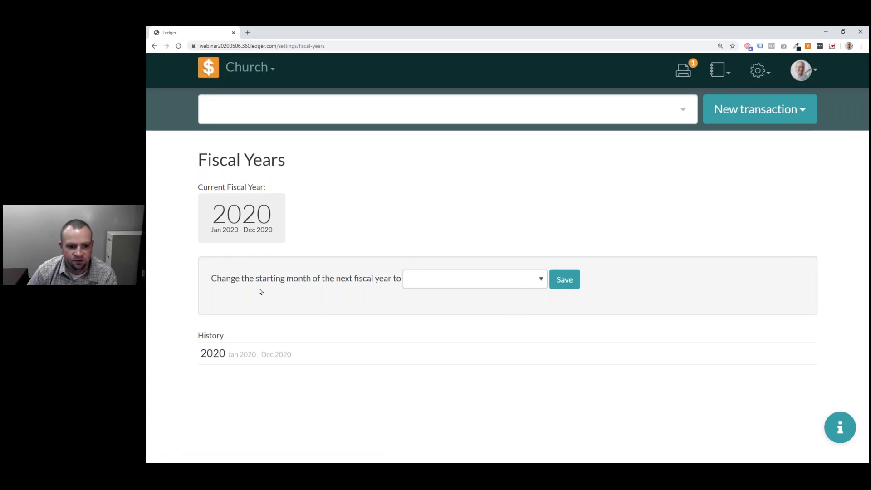
# - Return to the Budgets page and switch it to fiscal year 2021
pyautogui.click(757, 71)
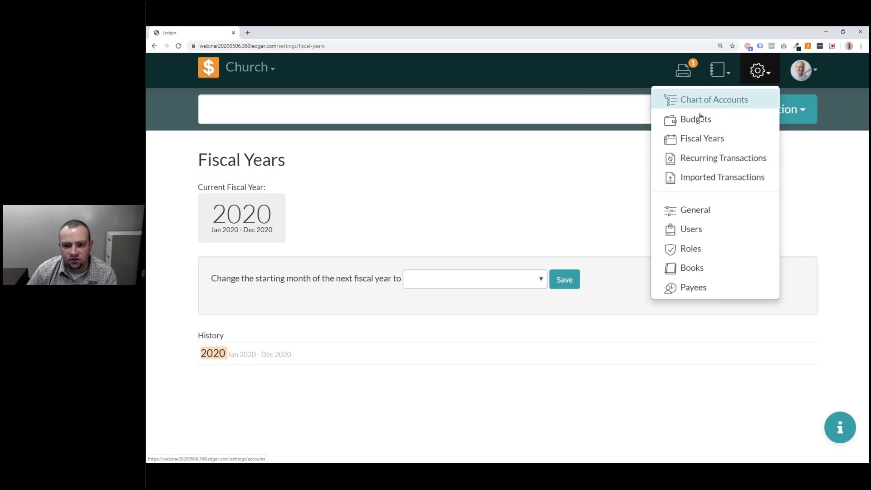
pyautogui.press('Escape')
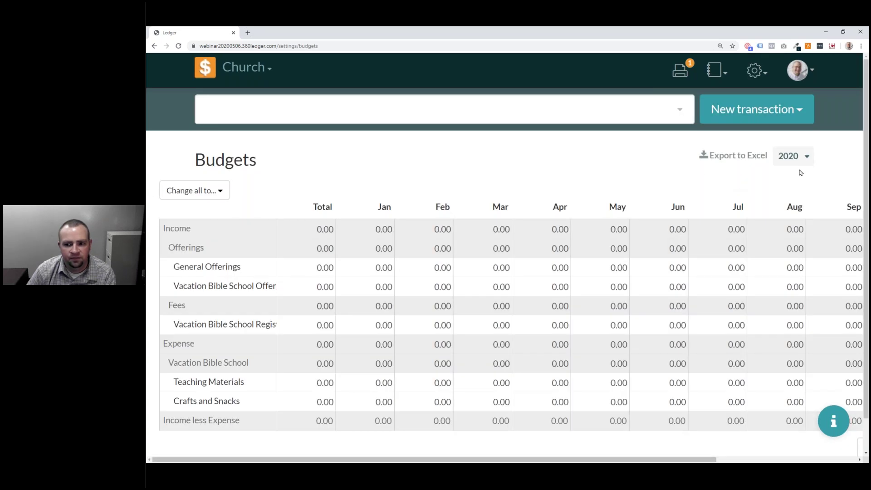
pyautogui.click(796, 158)
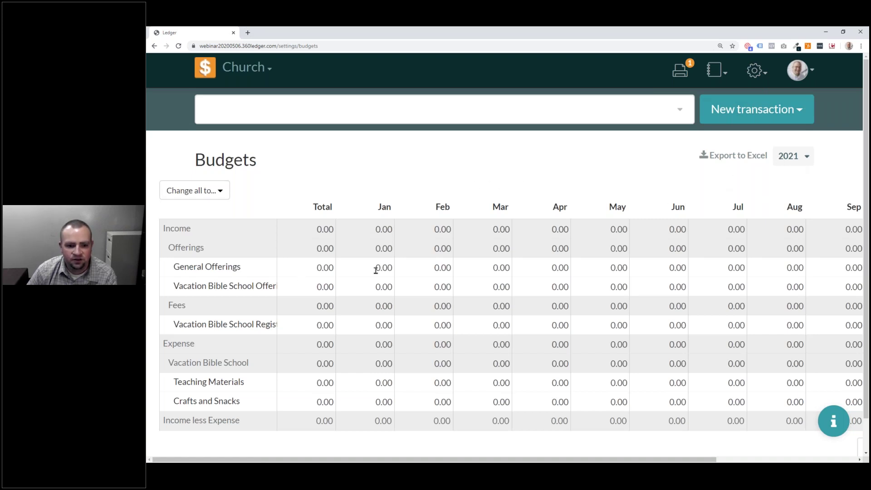
# - Fill the May budget of the Vacation Bible School offerings with the previous year's actual amount
pyautogui.click(443, 274)
pyautogui.click(436, 308)
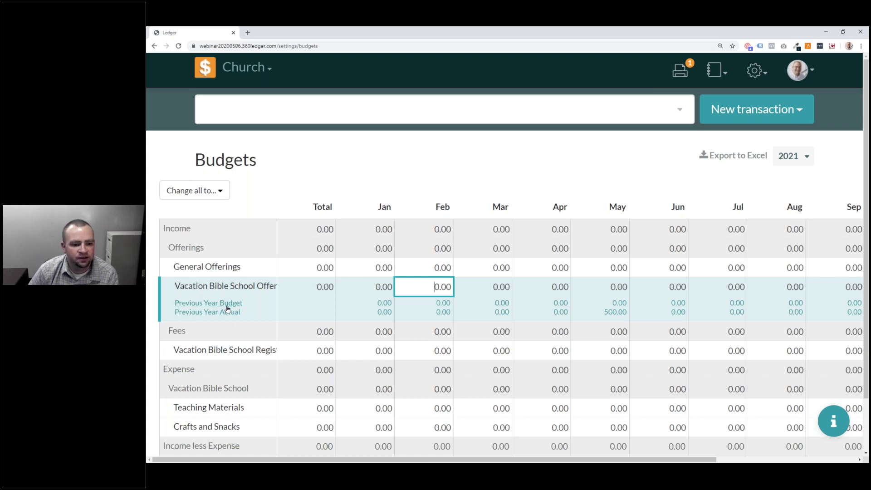
pyautogui.click(619, 313)
pyautogui.click(318, 286)
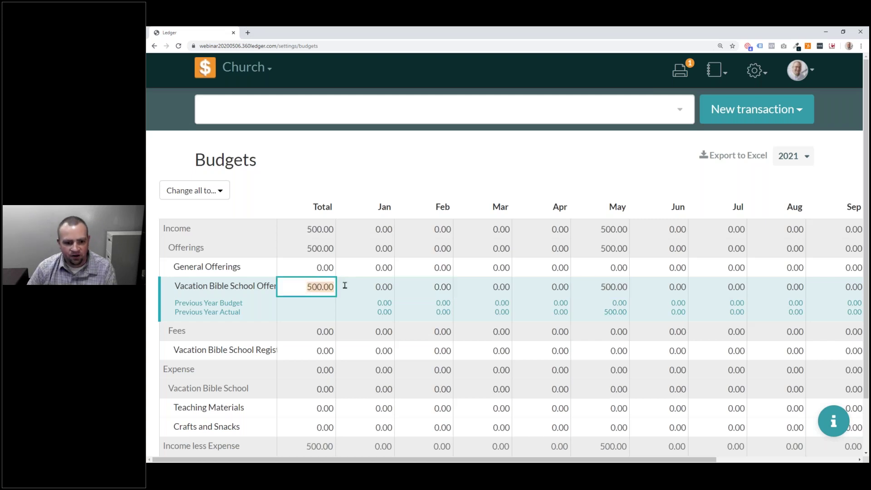
# - Budget the Vacation Bible School offerings at 500 for January, 200 for February and 100 for March
pyautogui.click(353, 284)
pyautogui.write('5002')
pyautogui.press('BackSpace')
pyautogui.press('Tab')
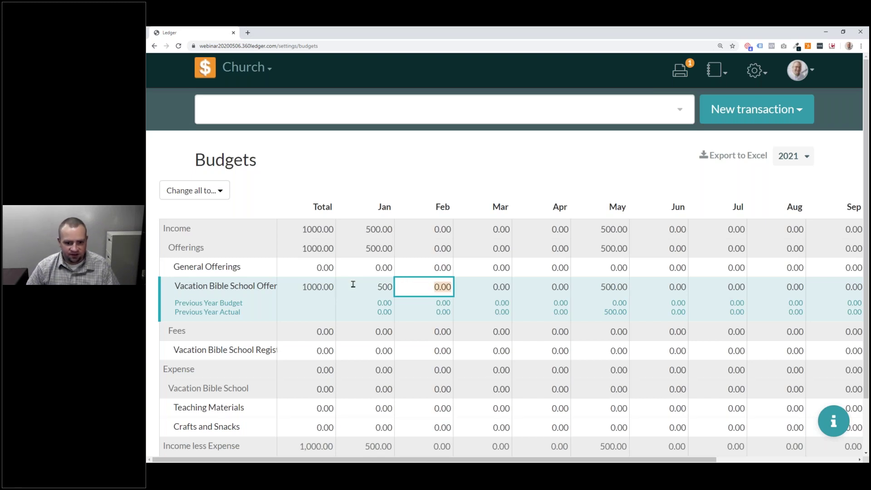
pyautogui.write('200')
pyautogui.press('Tab')
pyautogui.write('100')
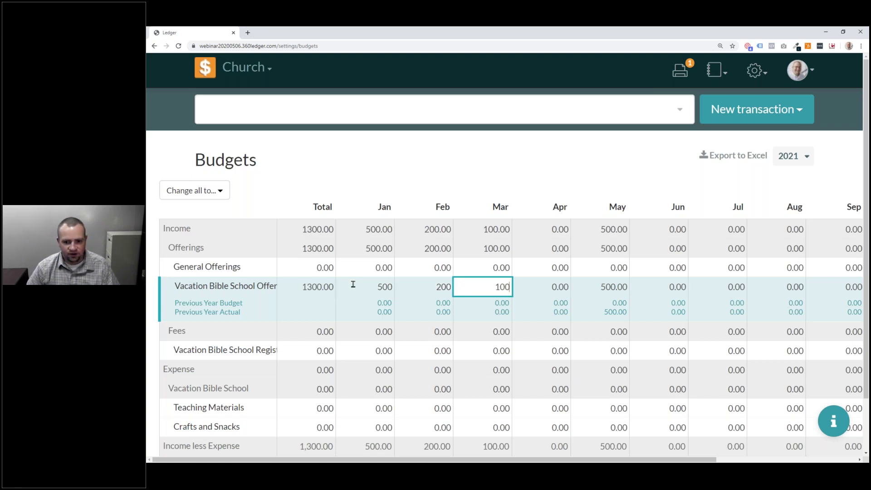
pyautogui.press('Tab')
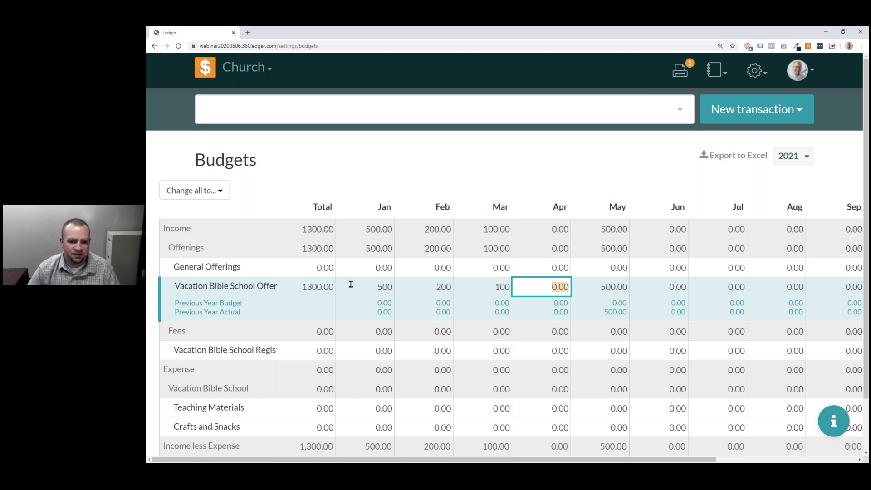
# - Set the 2021 total budget of the Vacation Bible School offerings to 2400, spread over all months
pyautogui.click(322, 280)
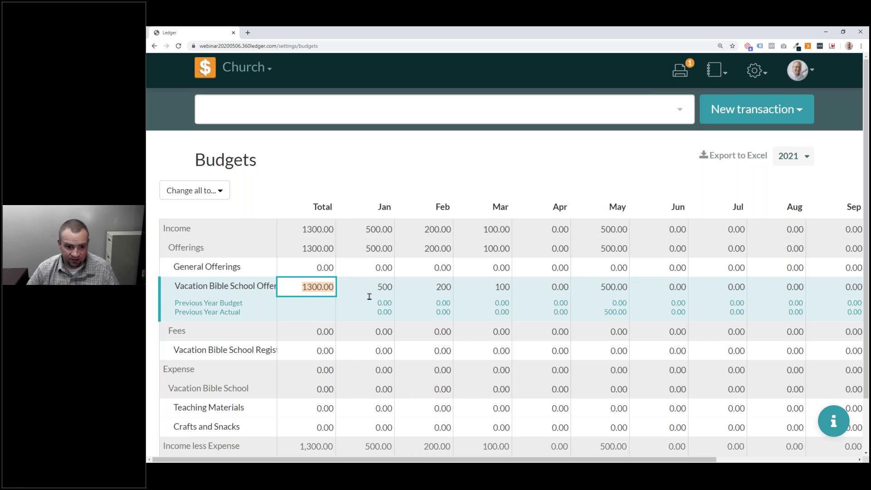
pyautogui.write('2000')
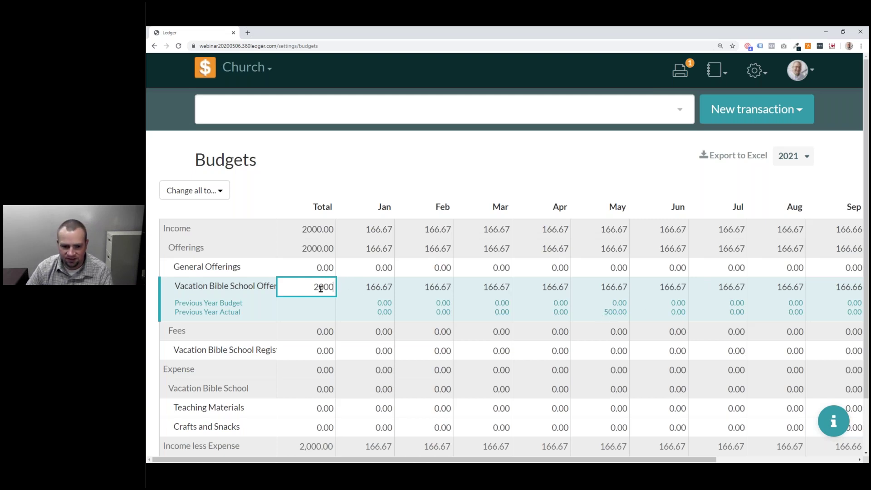
pyautogui.moveTo(317, 288); pyautogui.dragTo(323, 288)
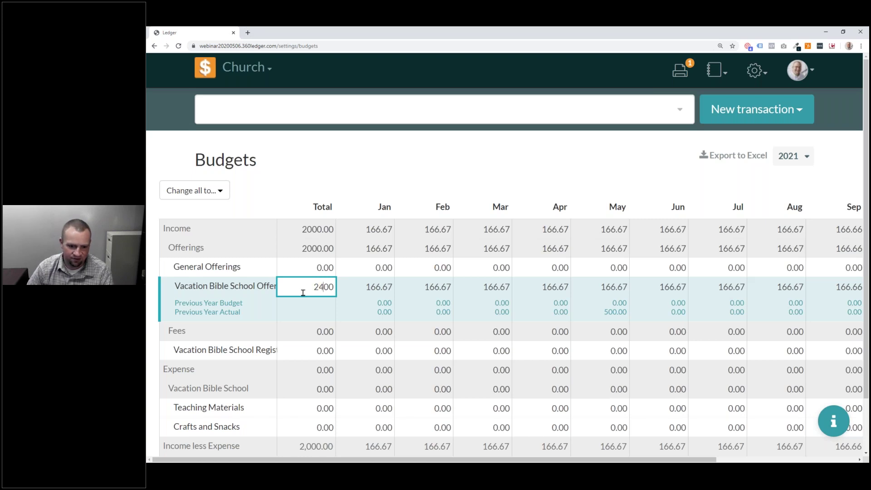
pyautogui.write('4')
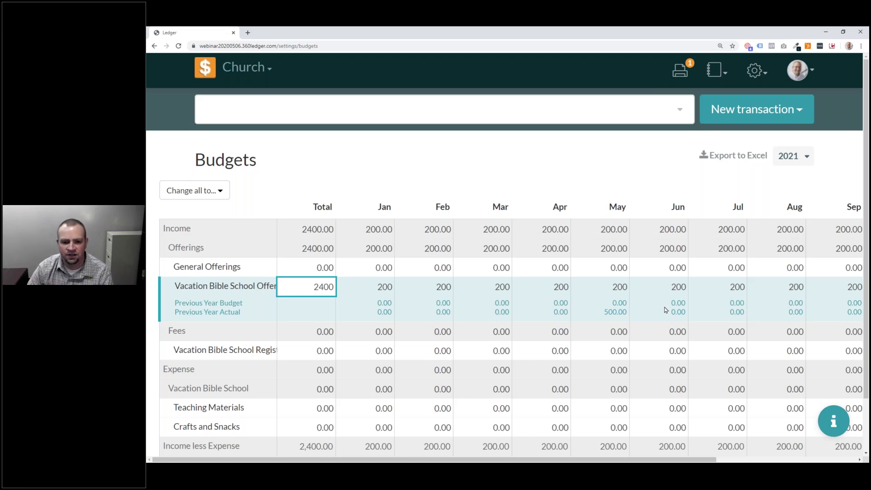
# - Budget Crafts and Snacks with the previous year's actual amount for May and 250 for June
pyautogui.scroll(-2, 617, 307)
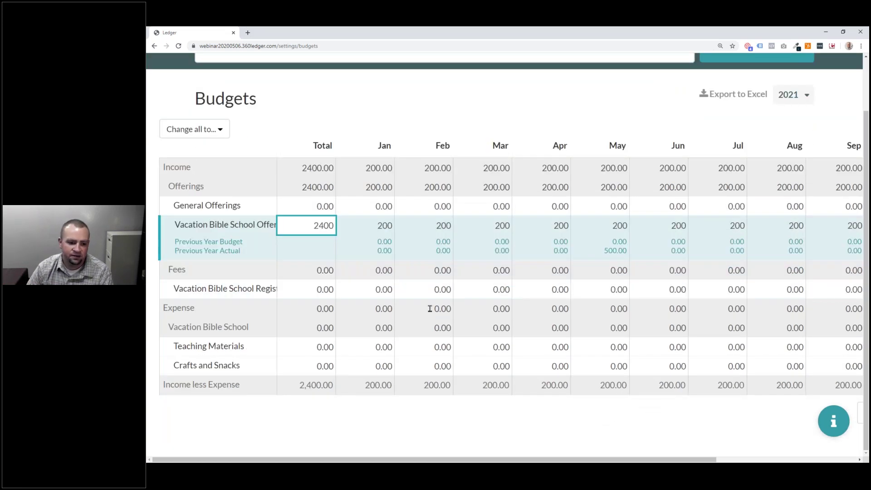
pyautogui.click(518, 356)
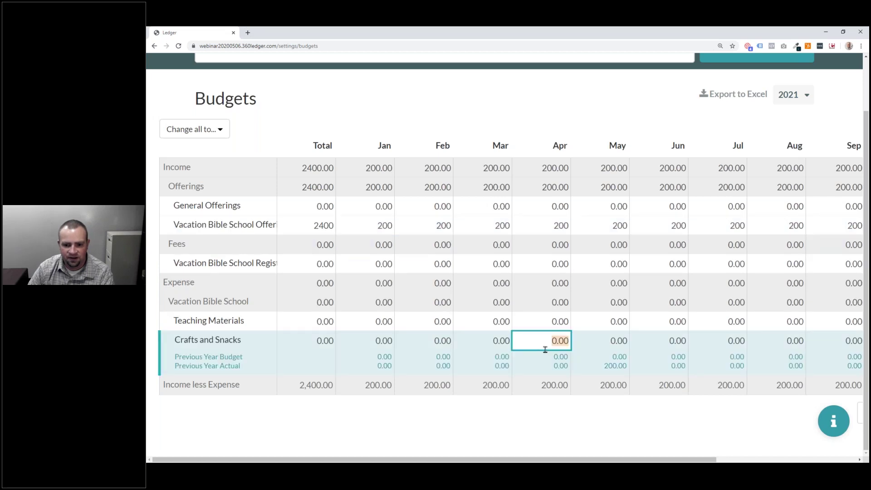
pyautogui.click(614, 366)
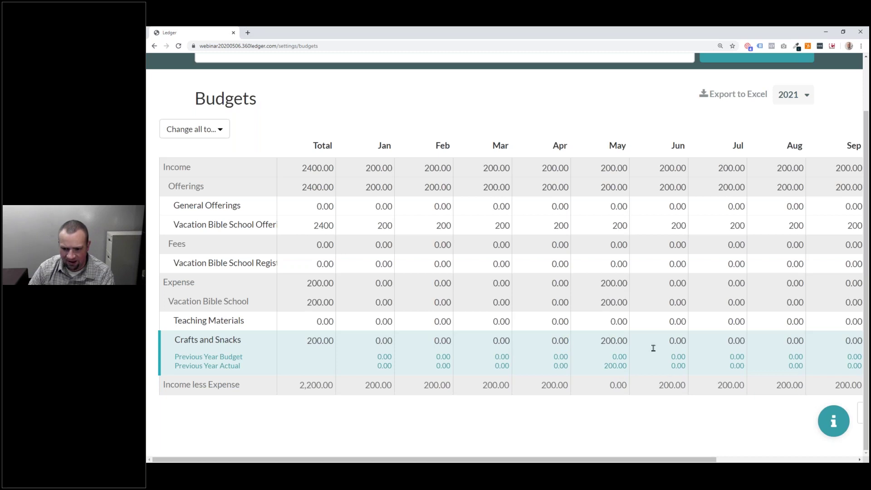
pyautogui.click(681, 340)
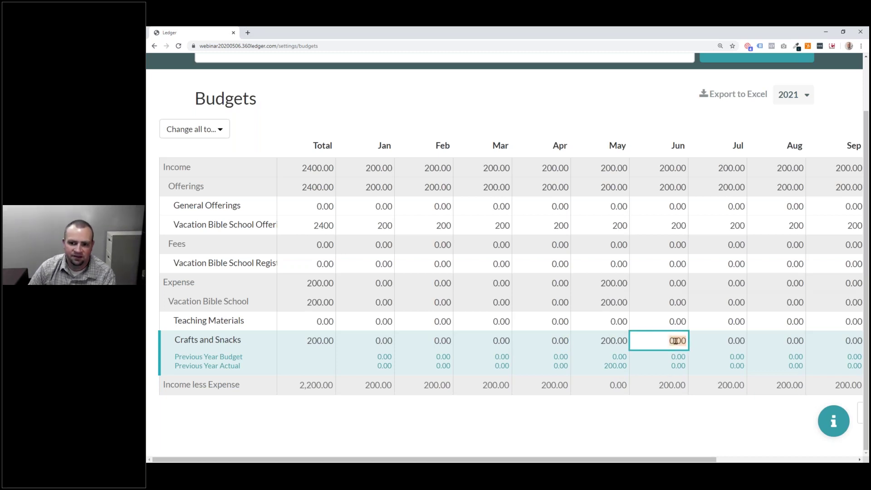
pyautogui.write('250')
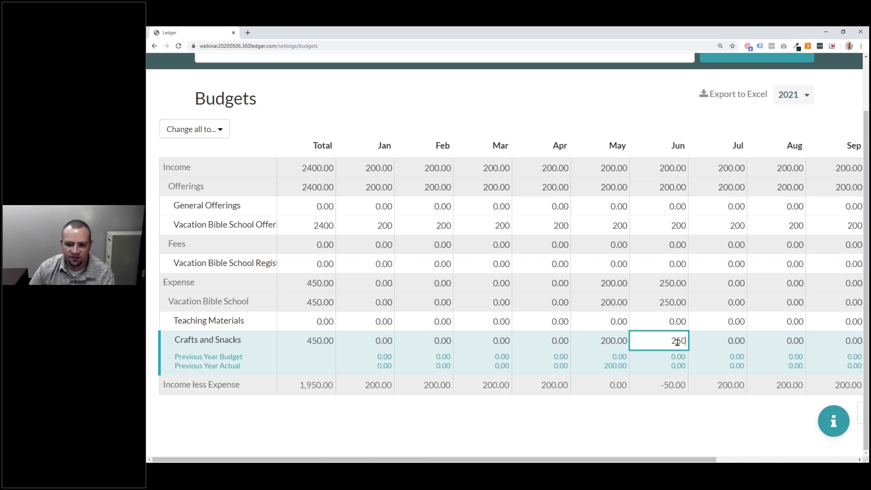
pyautogui.click(700, 339)
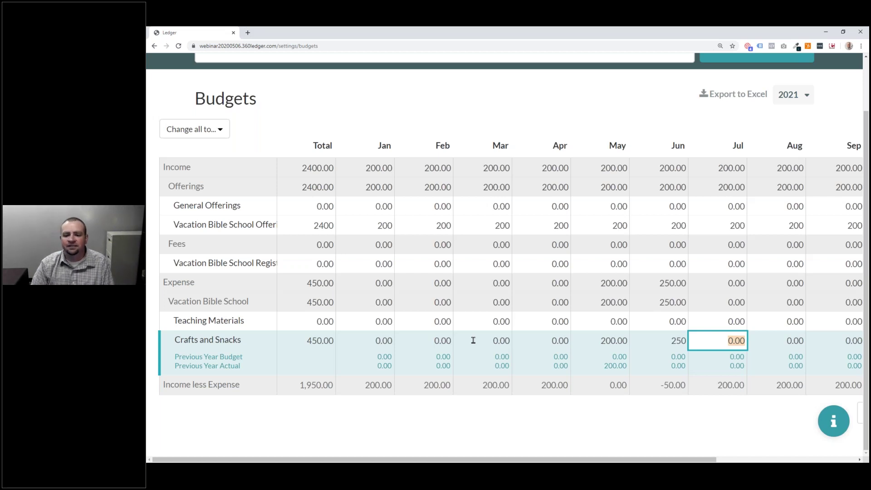
# - Save the 2021 budget changes and view the options for changing all budget amounts at once
pyautogui.scroll(1, 566, 113)
pyautogui.scroll(-1, 566, 112)
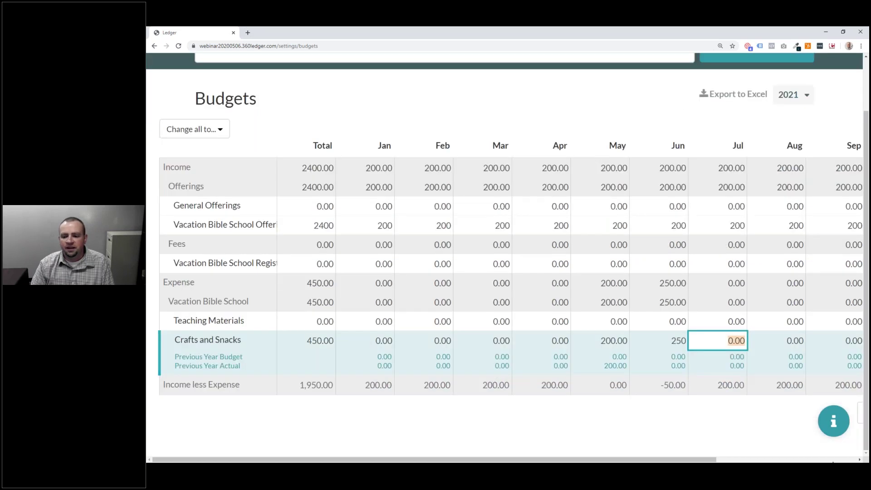
pyautogui.hotkey('ctrl', '-')
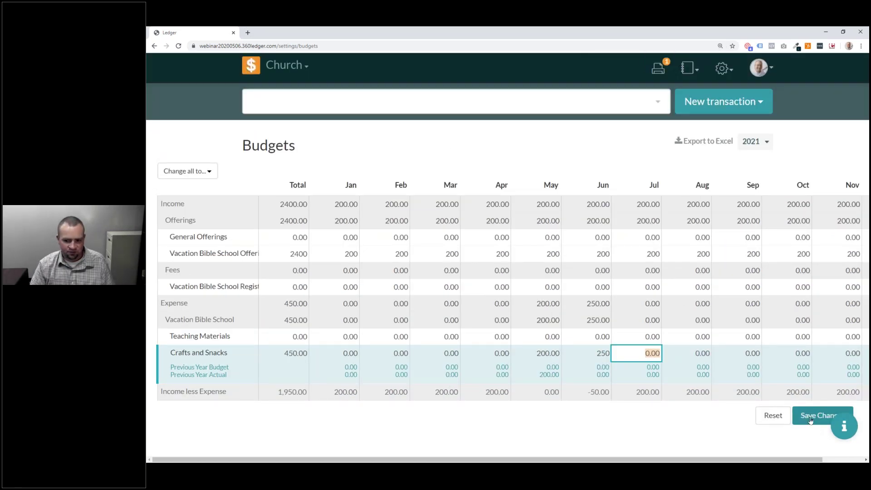
pyautogui.click(815, 416)
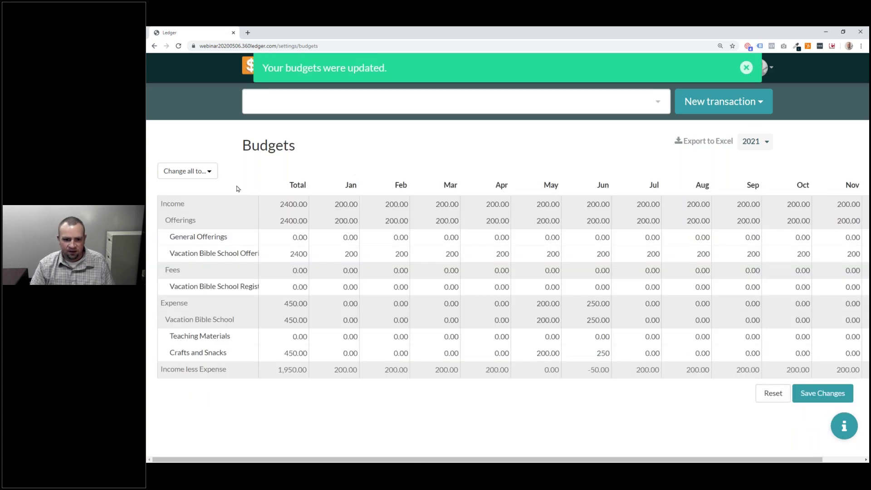
pyautogui.click(209, 171)
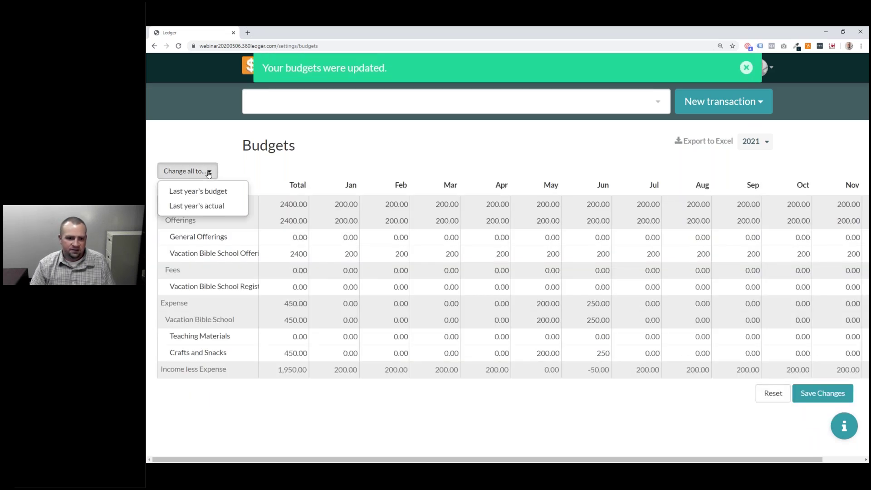
# - Set the 2020 total budget of the Vacation Bible School offerings to 2200, spread over all months, and save the changes
pyautogui.click(753, 143)
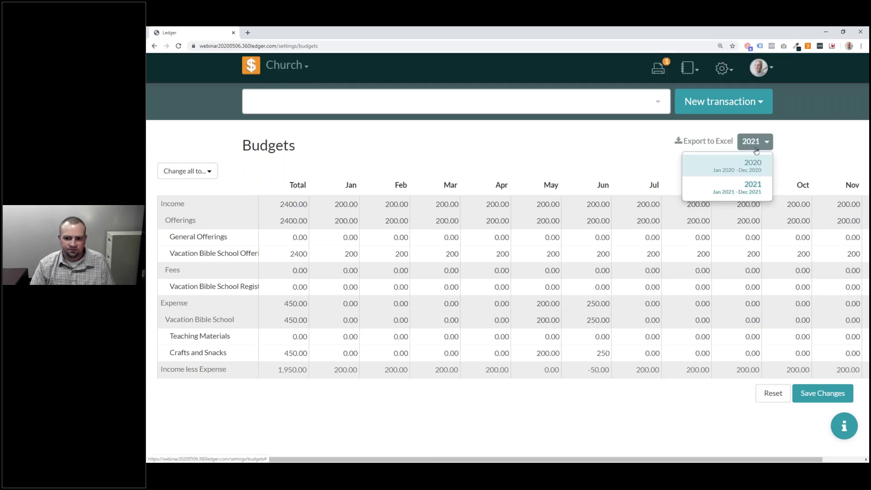
pyautogui.click(746, 164)
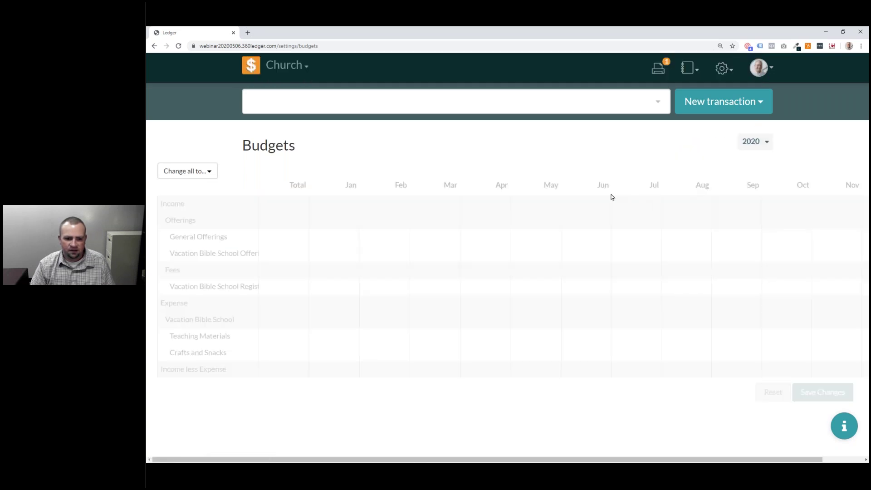
pyautogui.click(290, 253)
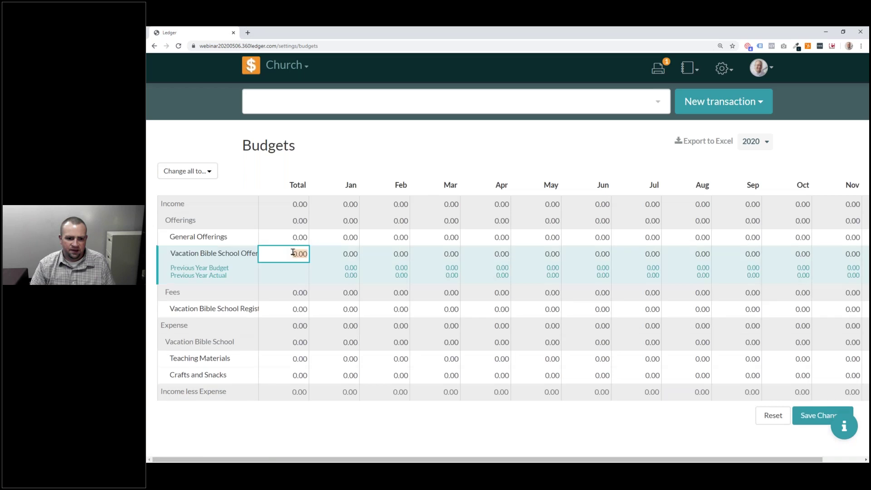
pyautogui.write('2000')
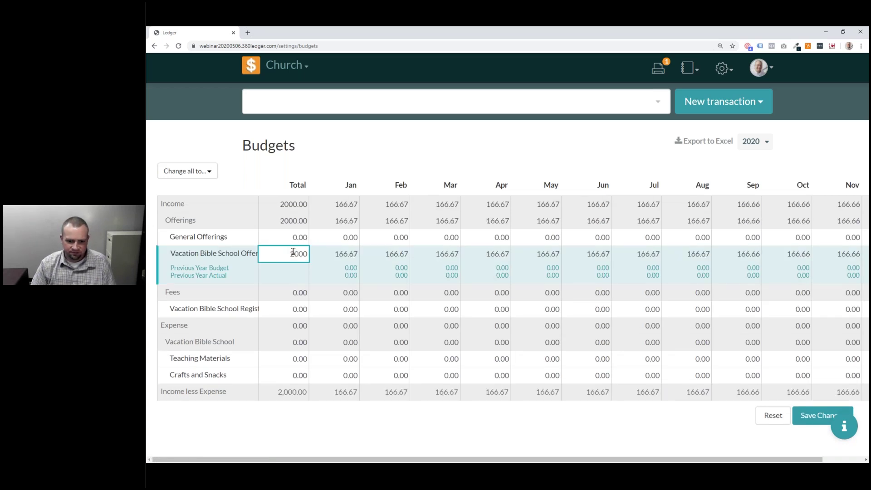
pyautogui.press('BackSpace')
pyautogui.press('BackSpace')
pyautogui.press('BackSpace')
pyautogui.write('200')
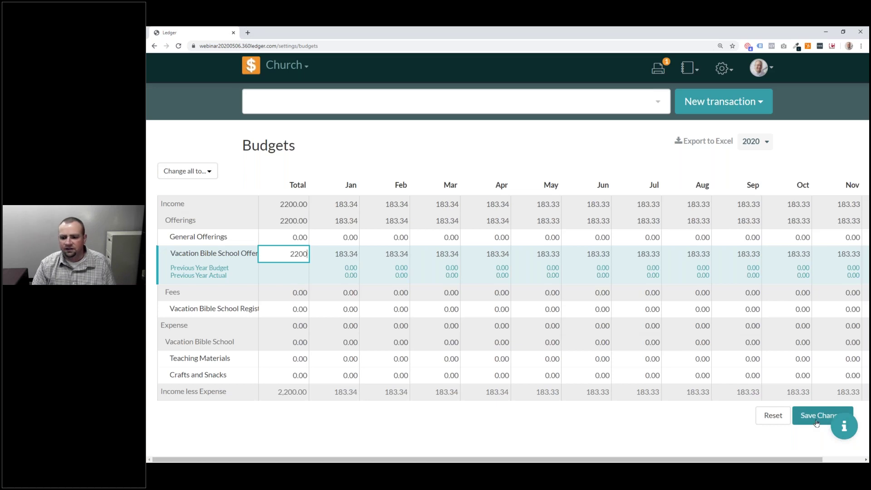
pyautogui.click(814, 415)
# - Search the accounts for "Offer" and open the Vacation Bible School Offerings account
pyautogui.click(516, 98)
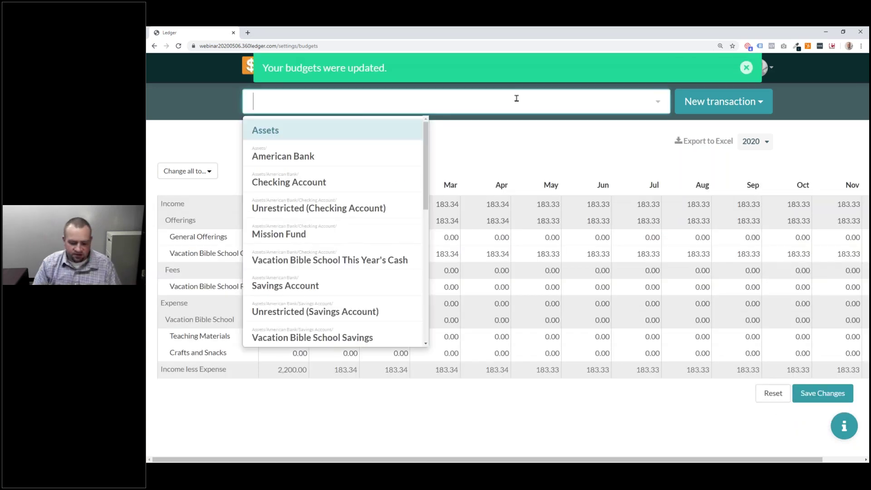
pyautogui.write('Offer')
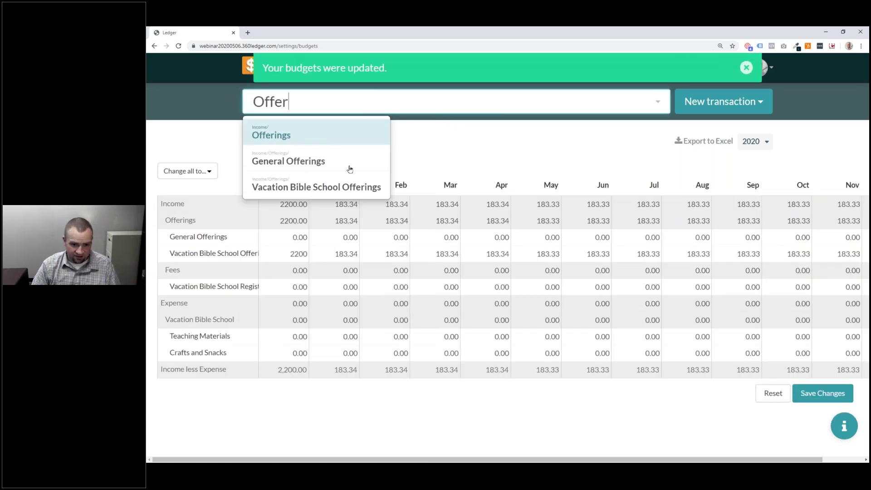
pyautogui.click(336, 187)
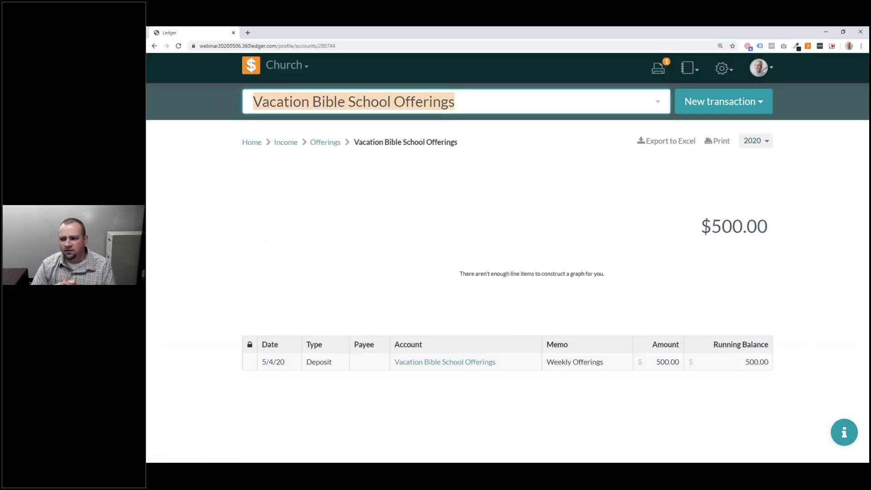
# - Record and save a 100 deposit into Vacation Bible School This Year's Cash, with Vacation Bible School Offerings as the income account
pyautogui.click(721, 102)
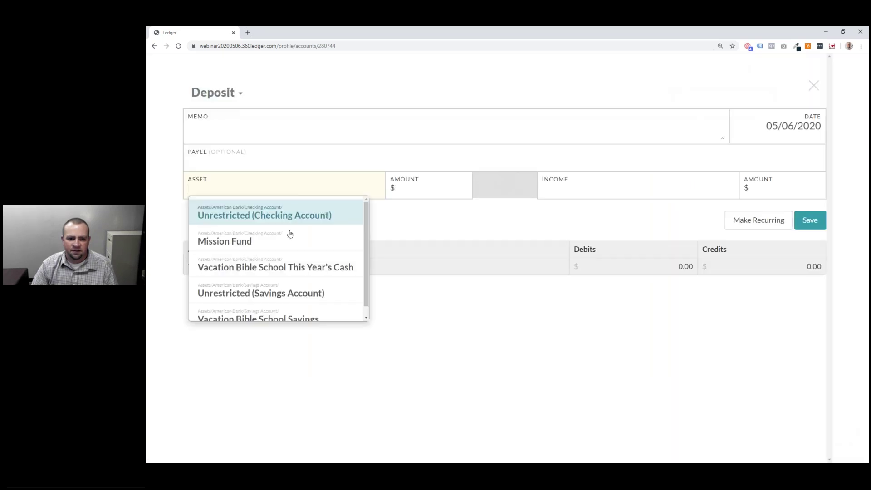
pyautogui.scroll(-1, 272, 274)
pyautogui.moveTo(286, 312); pyautogui.dragTo(289, 278)
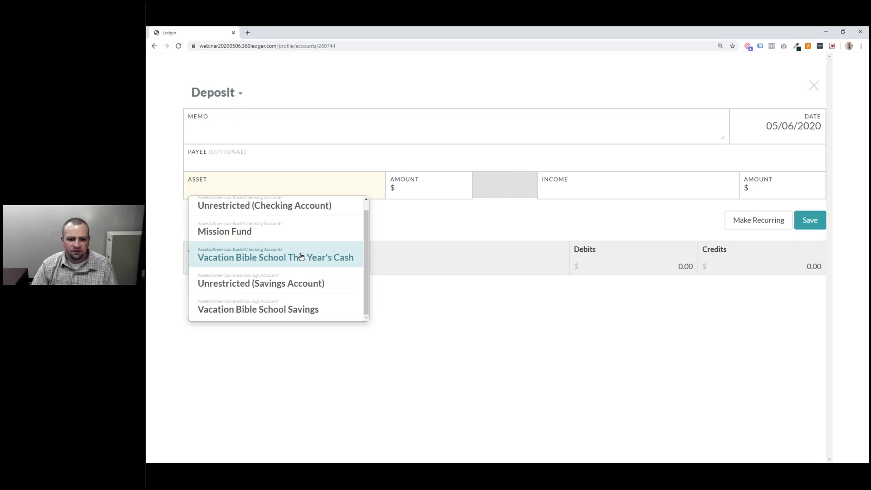
pyautogui.click(288, 256)
pyautogui.click(423, 185)
pyautogui.write('100')
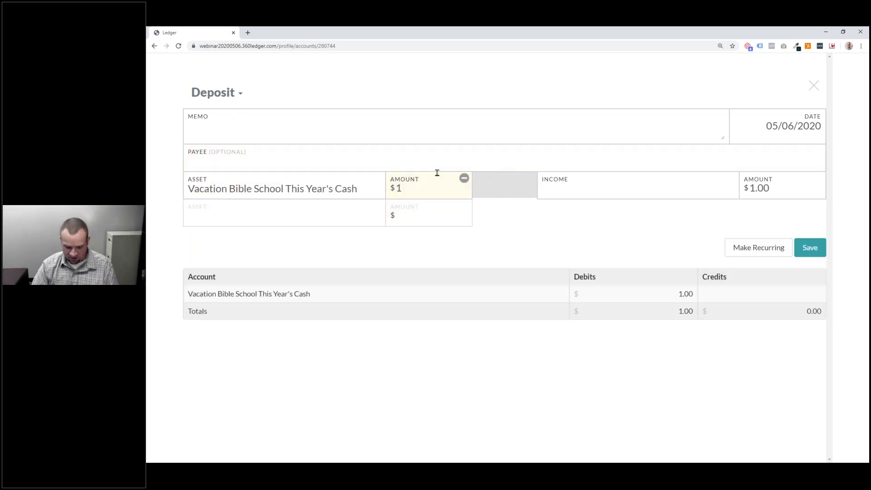
pyautogui.press('Tab')
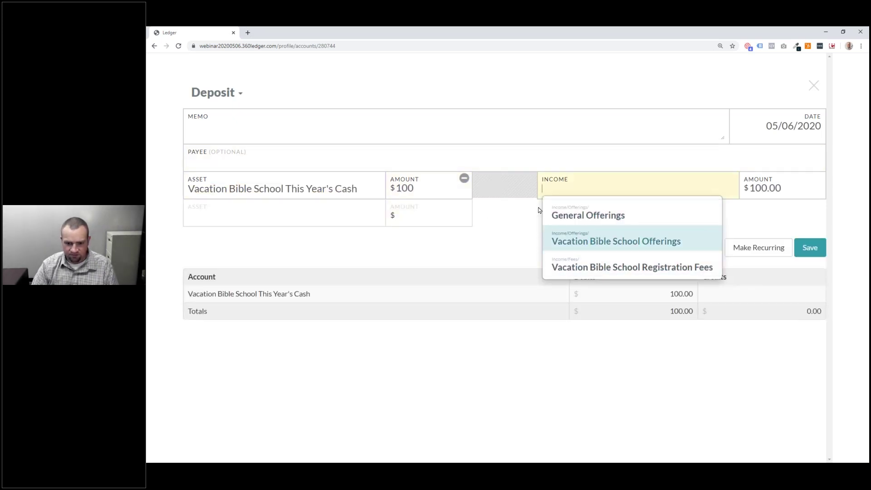
pyautogui.click(653, 240)
pyautogui.click(800, 249)
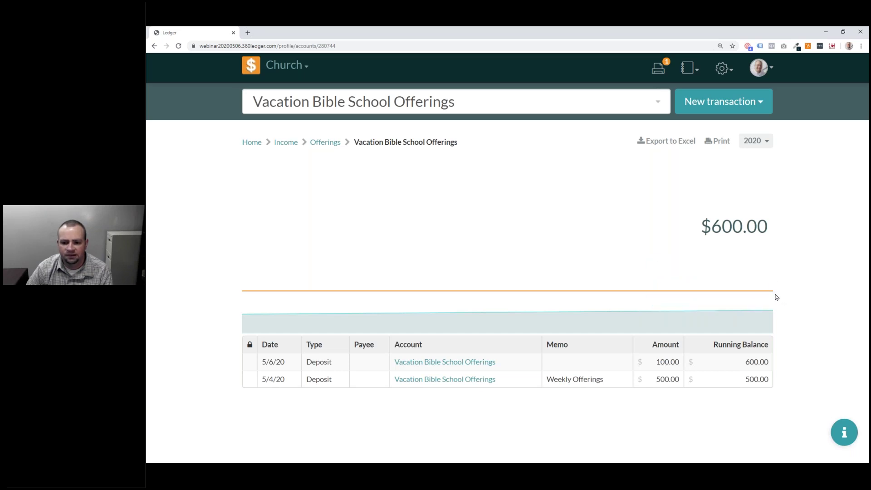
# - Compare the offerings account's latest running balance with its budget line, check the 2020 budget page and return to the account
pyautogui.moveTo(764, 305)
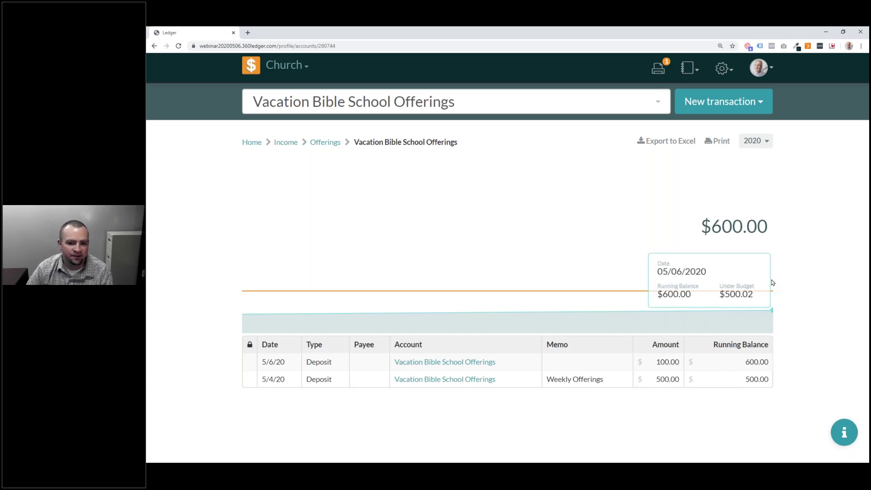
pyautogui.click(689, 68)
pyautogui.click(721, 69)
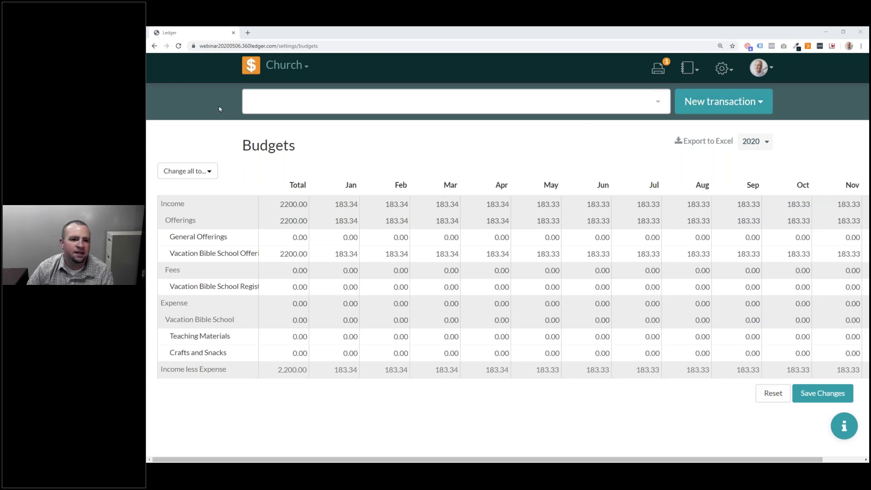
pyautogui.hotkey('alt', 'Left')
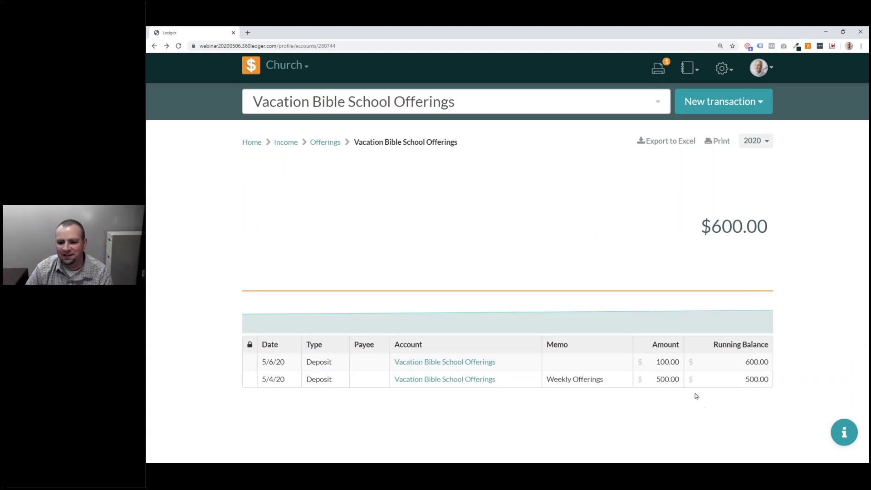
pyautogui.moveTo(538, 309)
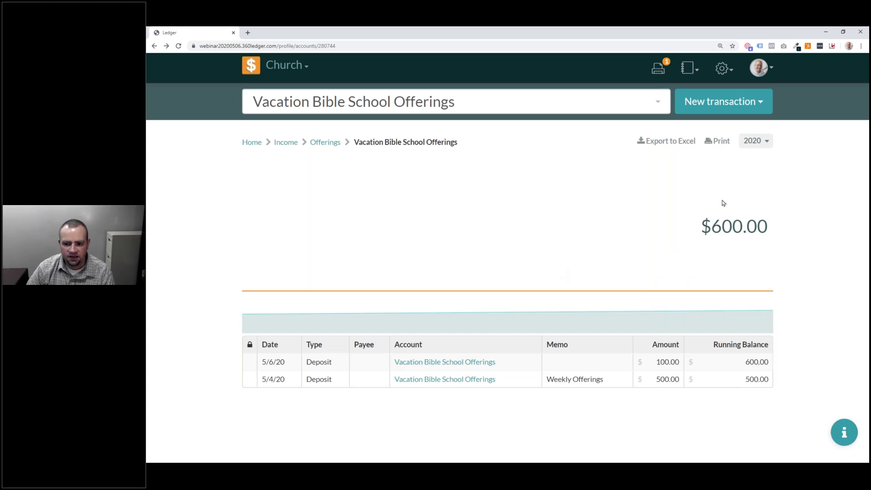
# - View the offerings account for Q2 2020 and for May 2020, ending with the custom range 05/01/2020 to 05/31/2020
pyautogui.click(760, 142)
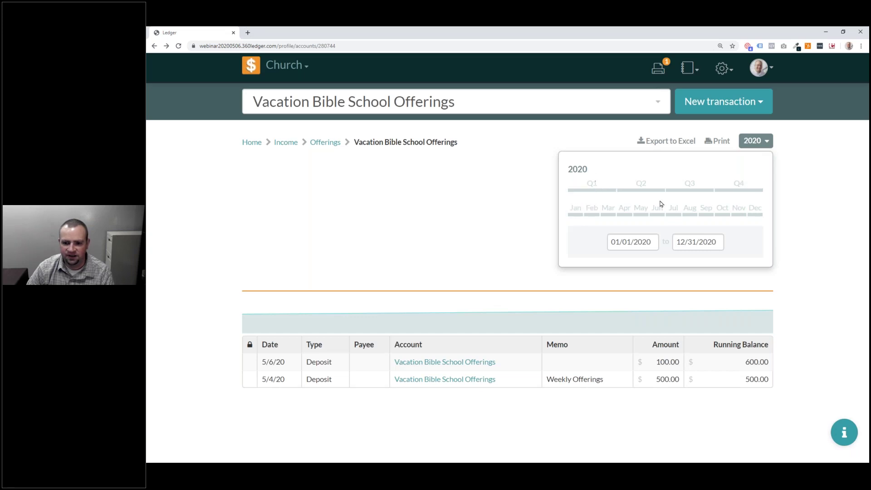
pyautogui.click(629, 189)
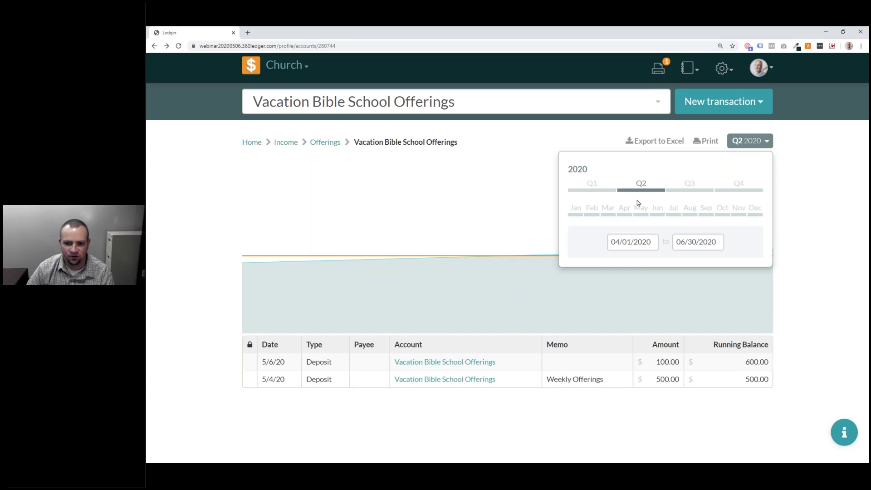
pyautogui.click(640, 214)
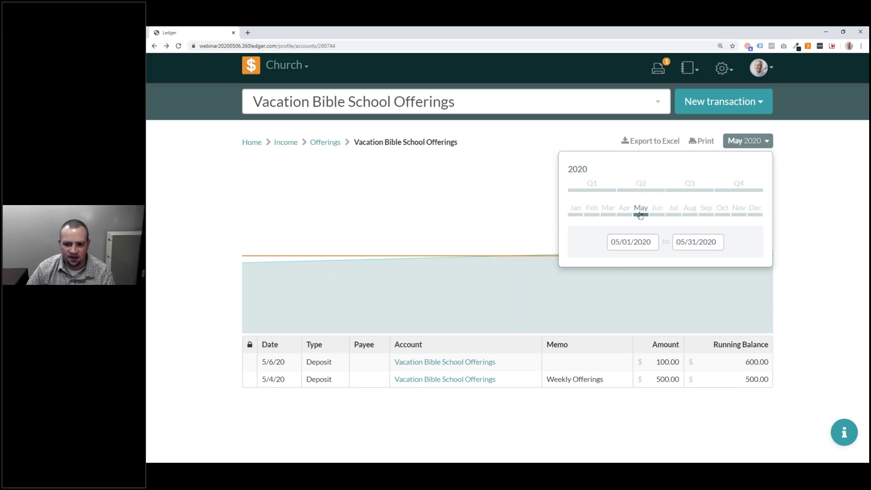
pyautogui.click(645, 240)
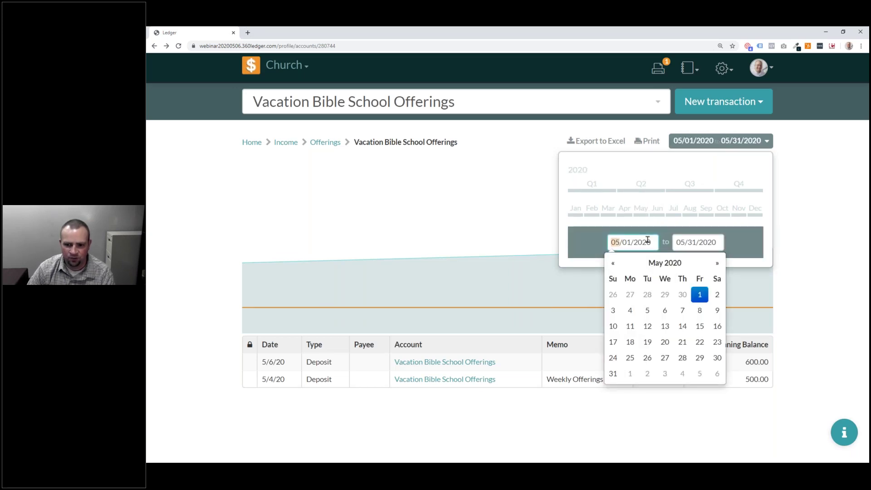
pyautogui.click(667, 145)
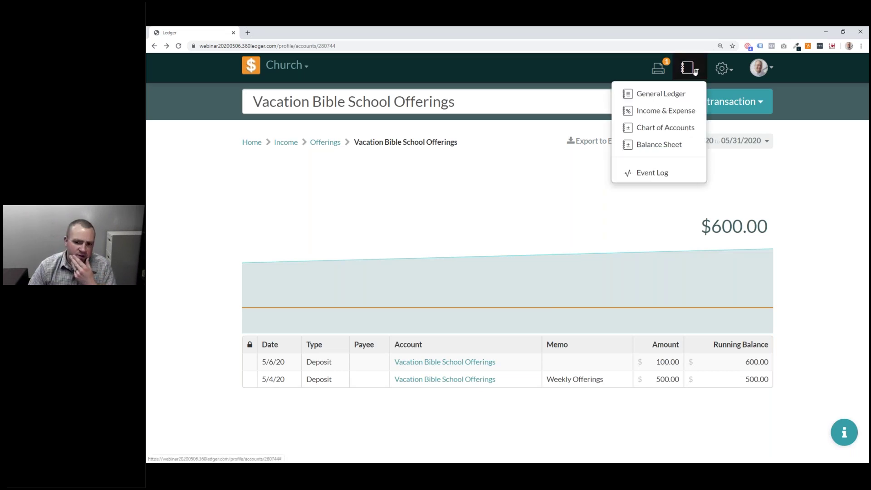
# - Open the General Ledger report, widen its period to the whole year 2020 and review the listed transactions
pyautogui.click(661, 93)
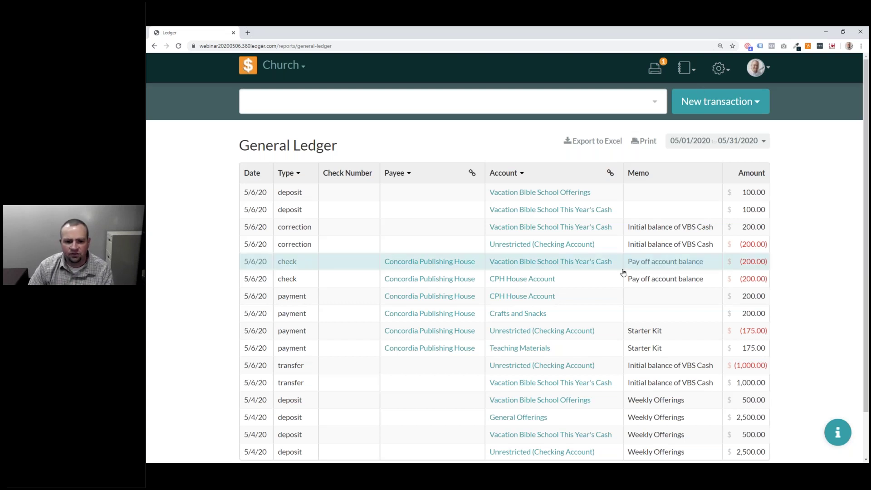
pyautogui.scroll(-1, 619, 274)
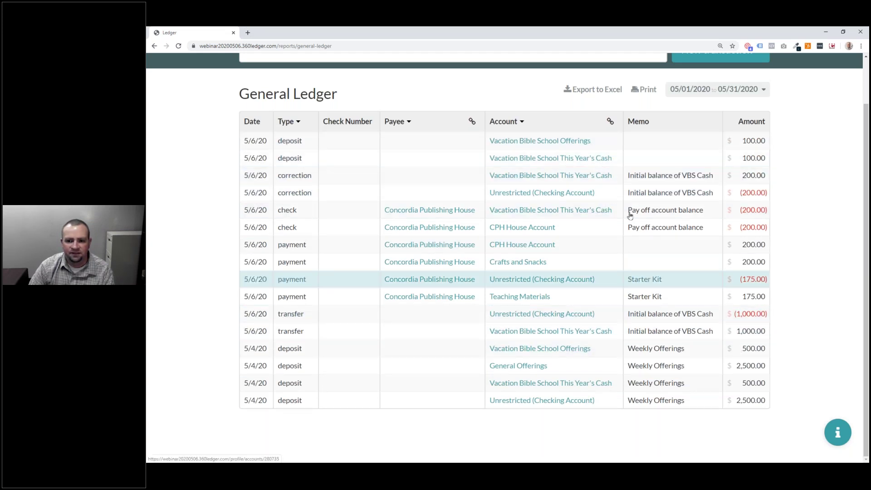
pyautogui.scroll(2, 760, 148)
pyautogui.click(759, 144)
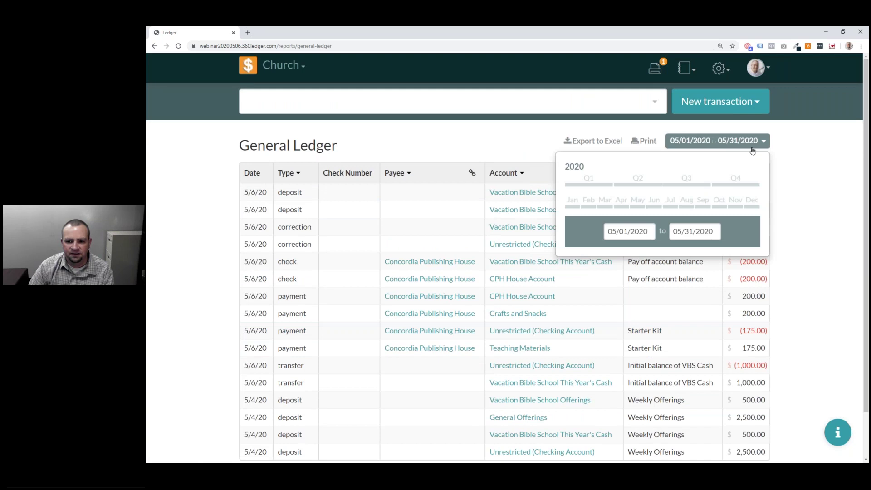
pyautogui.click(575, 166)
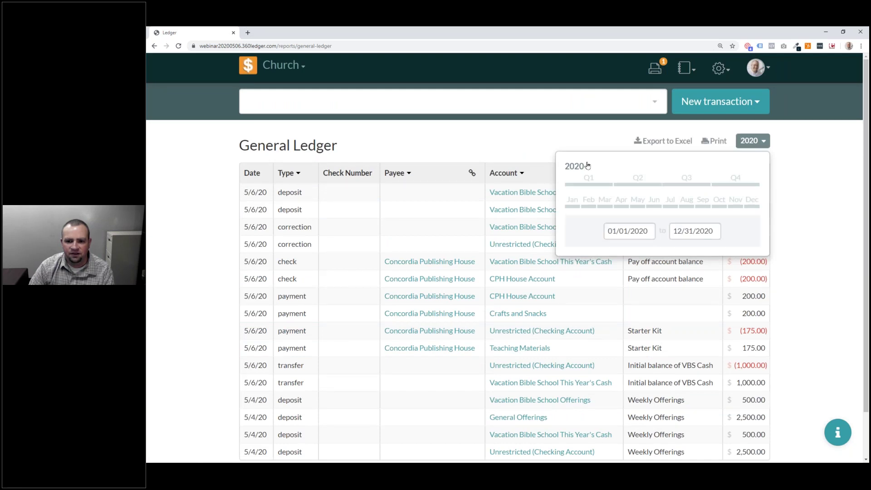
pyautogui.click(752, 142)
pyautogui.scroll(-2, 750, 174)
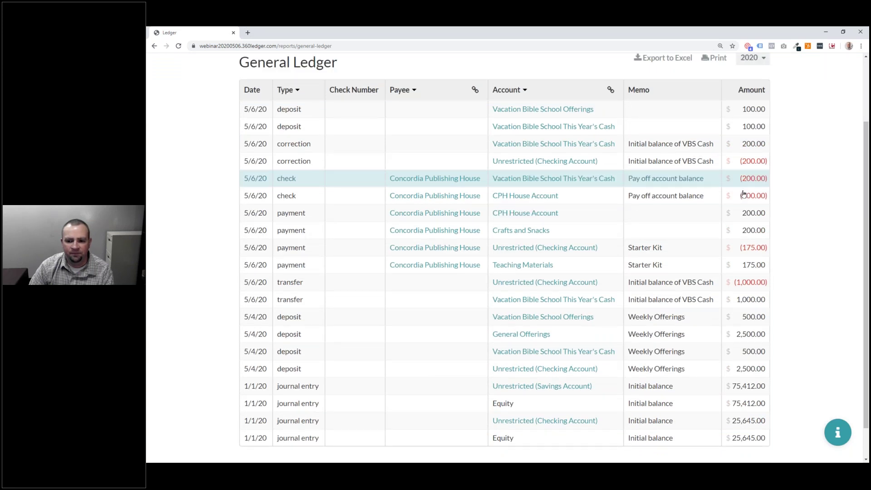
pyautogui.scroll(1, 743, 194)
pyautogui.scroll(1, 742, 194)
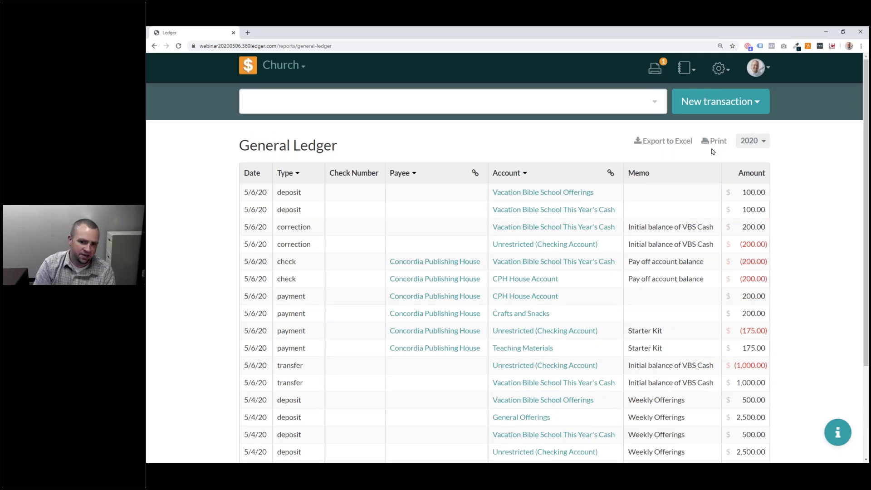
# - Open the Income & Expense report for 2020 and collapse its Income and Expense groups
pyautogui.hotkey('alt', 'Left')
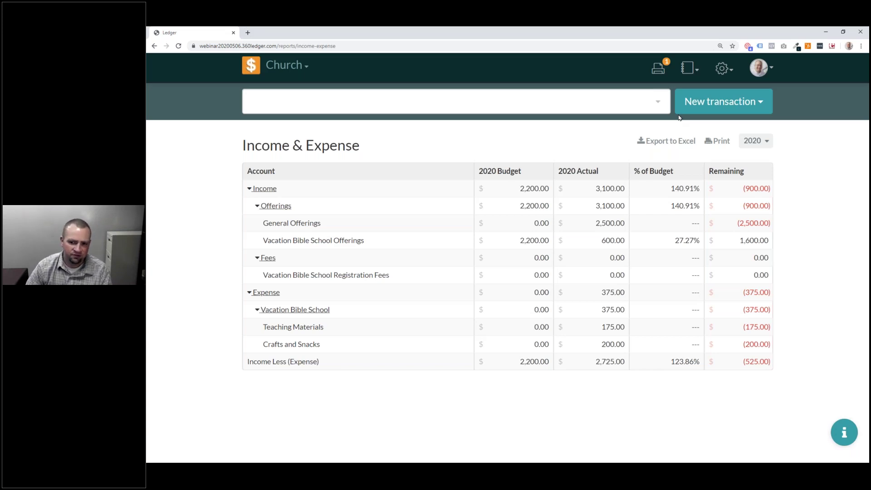
pyautogui.click(755, 142)
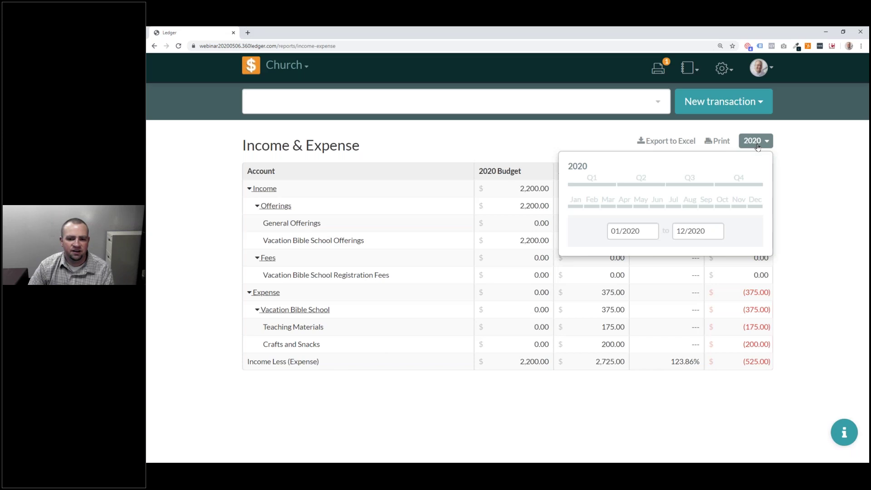
pyautogui.click(250, 188)
pyautogui.click(249, 188)
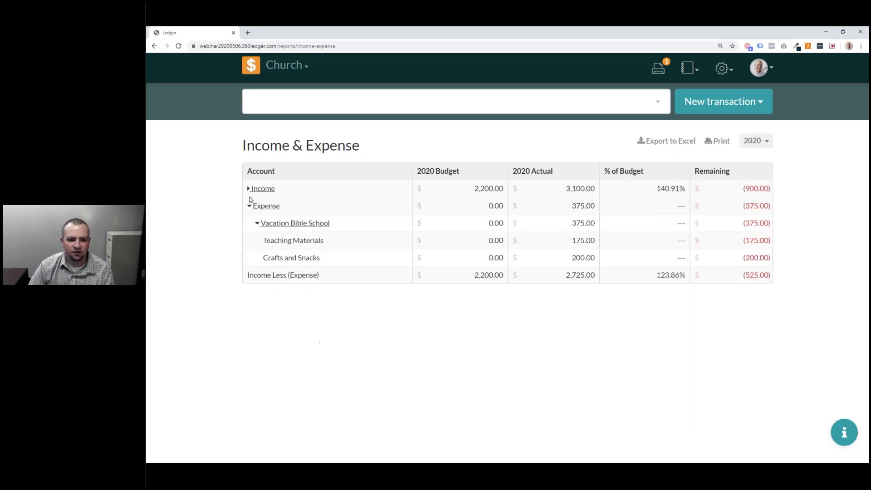
pyautogui.click(249, 205)
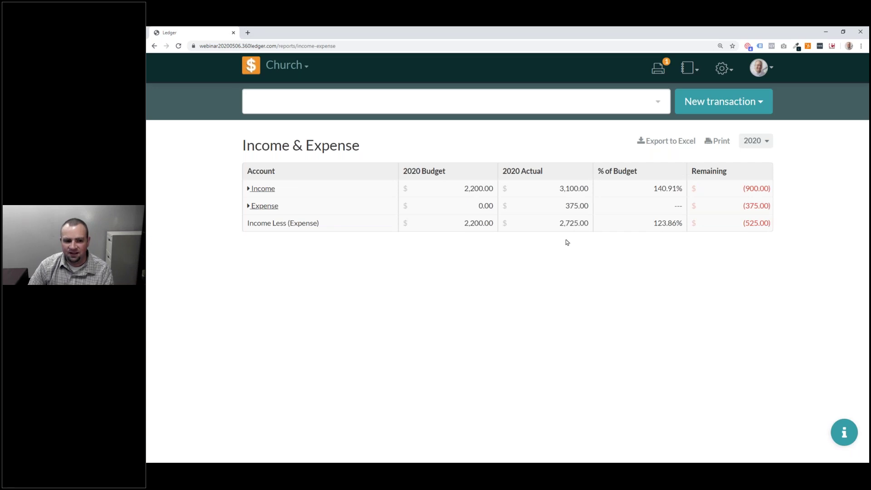
# - Open the Balance Sheet report for 2020 and review the starting and ending balances of assets and liabilities
pyautogui.click(689, 68)
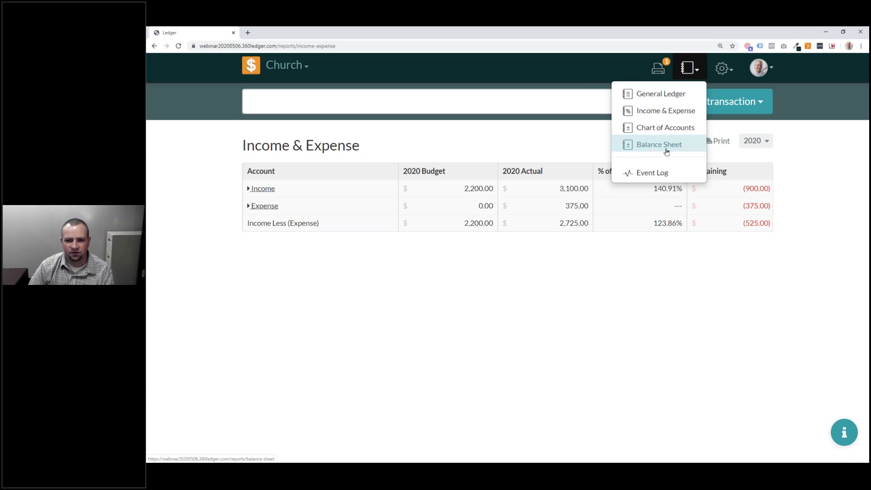
pyautogui.click(665, 149)
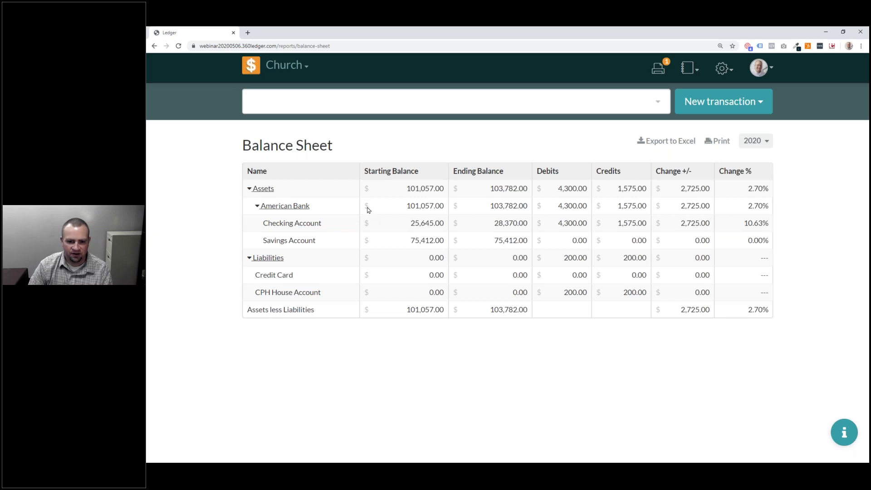
# - Open the Chart of Accounts report for 2020, review the account balances and collapse its Income group
pyautogui.click(685, 68)
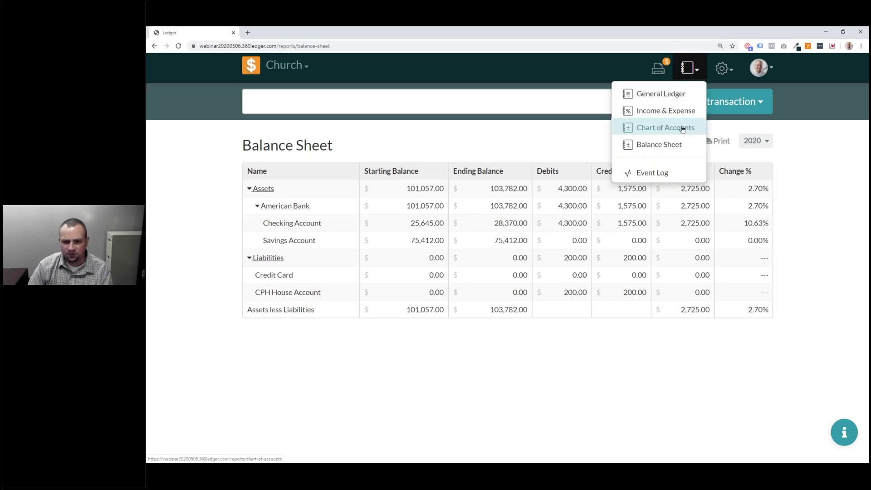
pyautogui.click(682, 129)
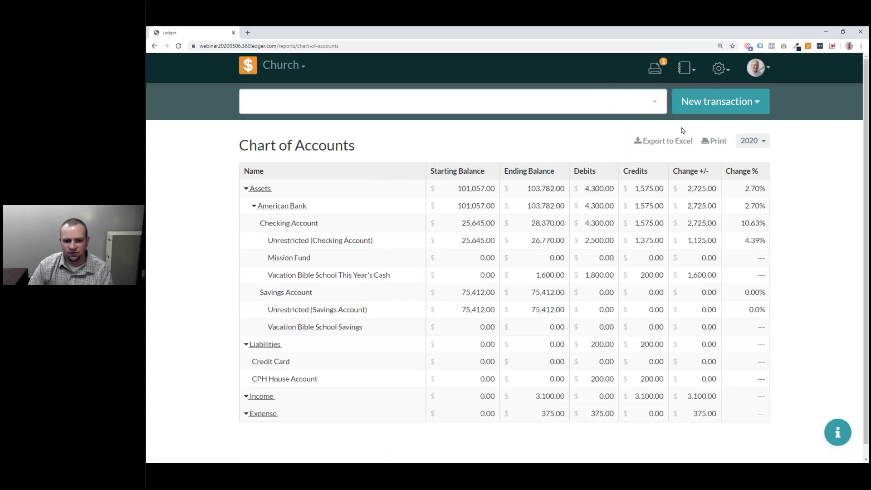
pyautogui.scroll(-1, 542, 247)
pyautogui.scroll(1, 175, 175)
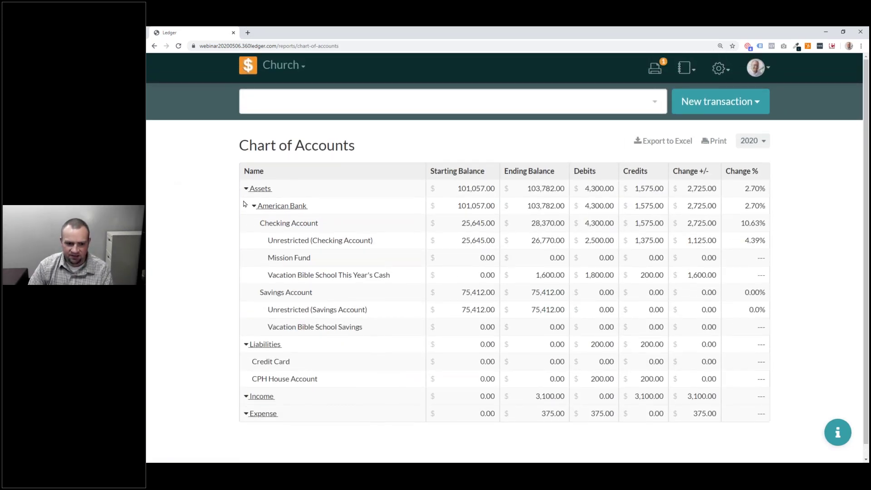
pyautogui.scroll(-1, 248, 393)
pyautogui.click(246, 383)
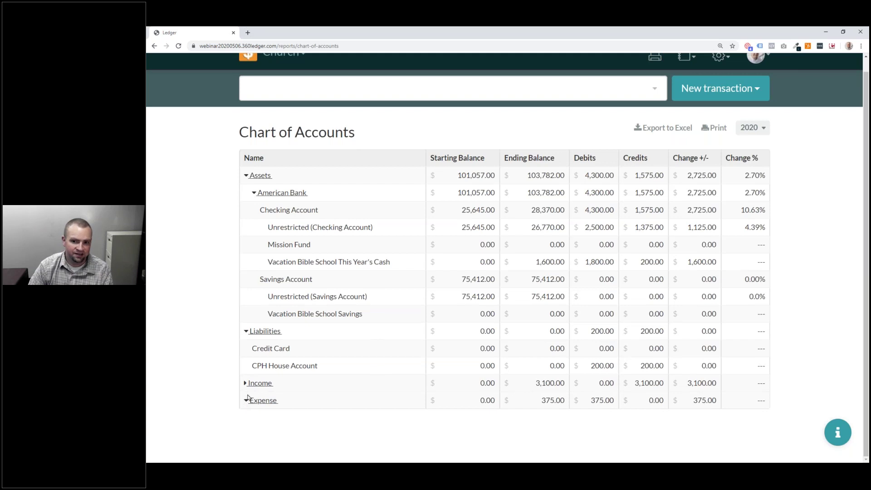
# - Set the end date of the Chart of Accounts report period to 05/06/2020
pyautogui.click(760, 128)
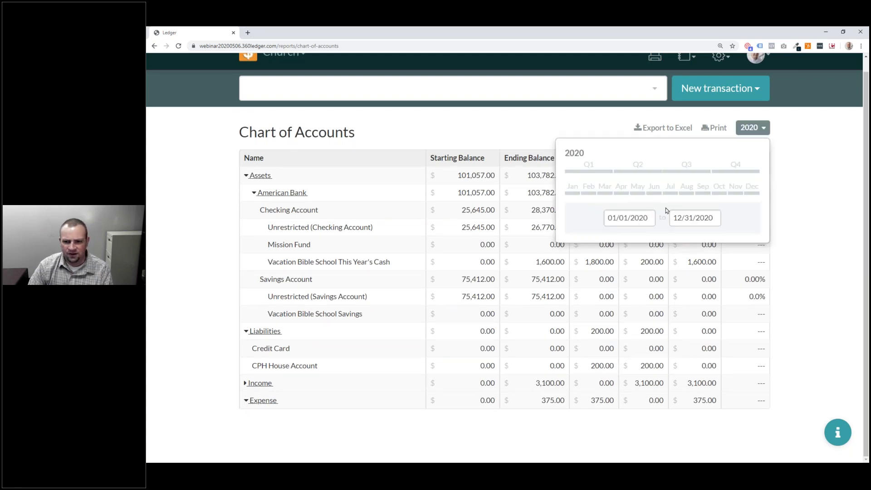
pyautogui.click(698, 217)
pyautogui.click(704, 244)
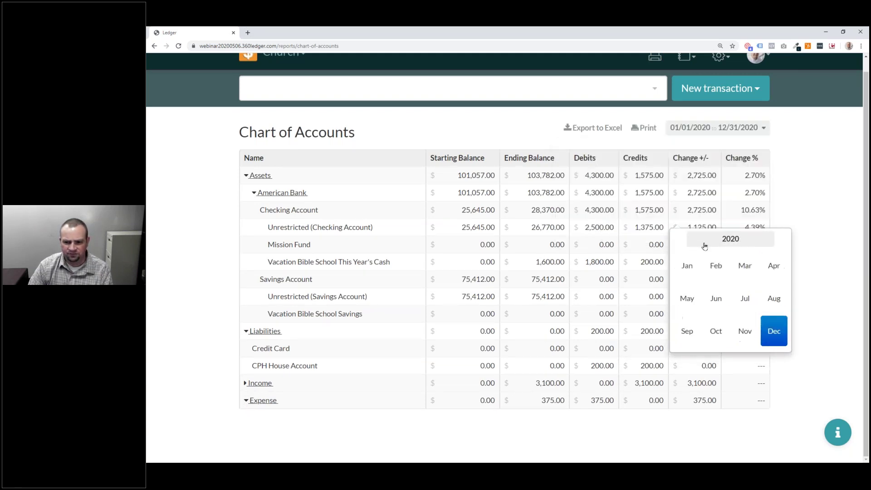
pyautogui.click(694, 299)
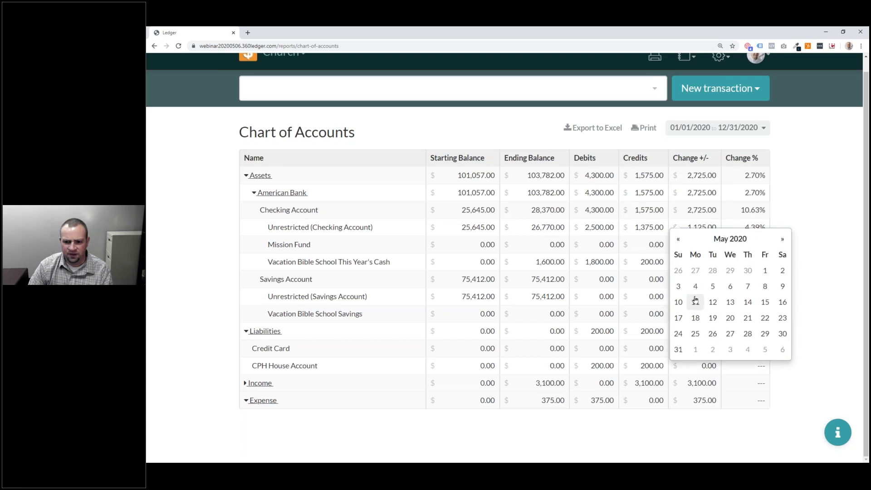
pyautogui.click(729, 286)
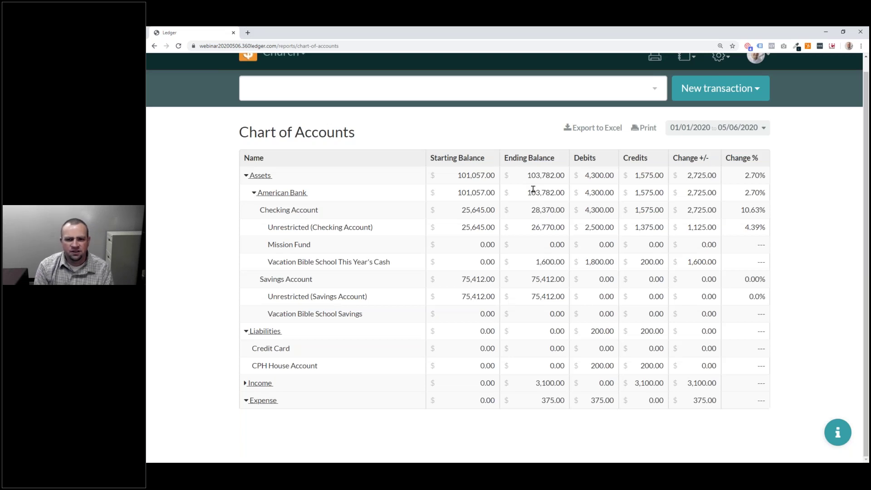
# - Open the Event Log report to review the recorded actions
pyautogui.scroll(1, 687, 175)
pyautogui.click(685, 68)
pyautogui.click(674, 177)
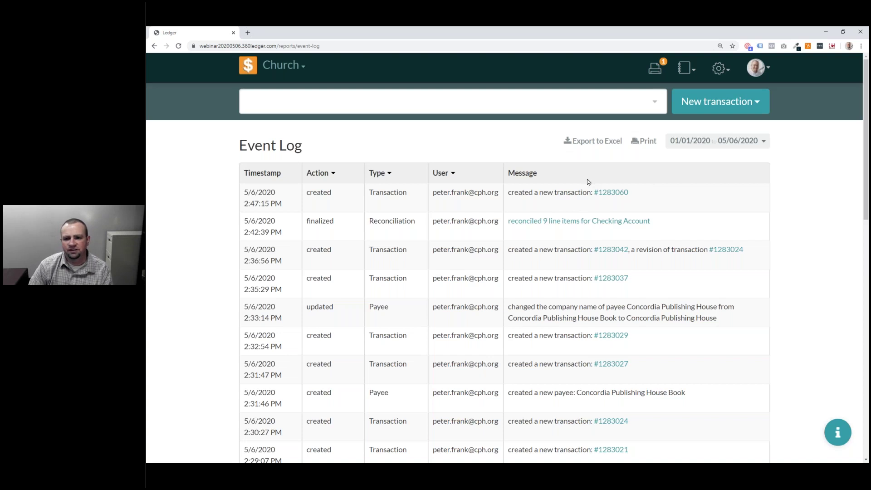
# - Open the Roles settings and start a new role named VBS Director
pyautogui.click(719, 69)
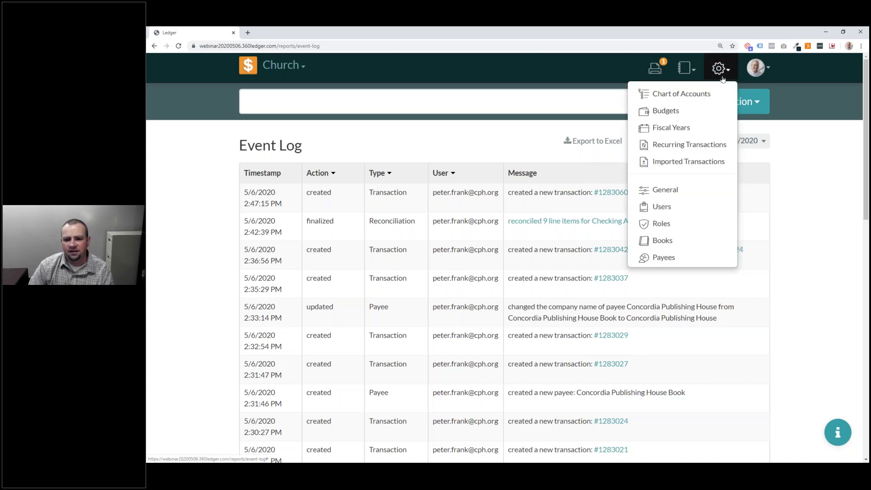
pyautogui.click(680, 223)
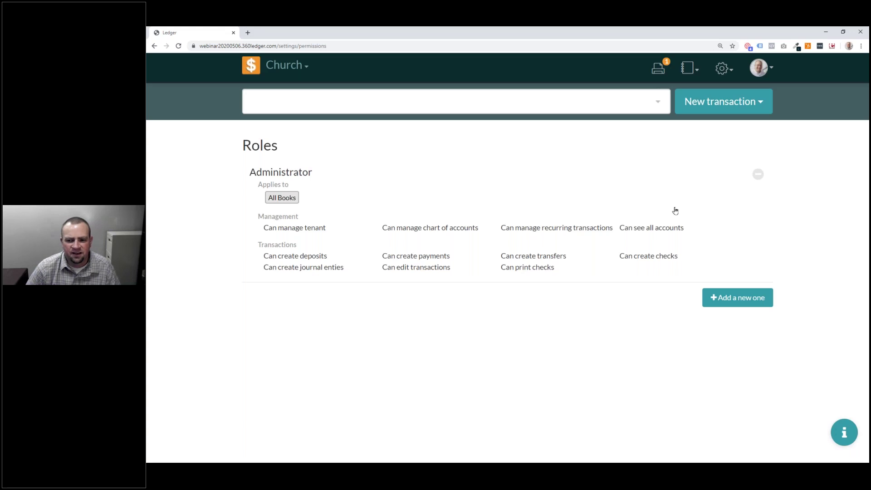
pyautogui.click(740, 301)
pyautogui.click(356, 279)
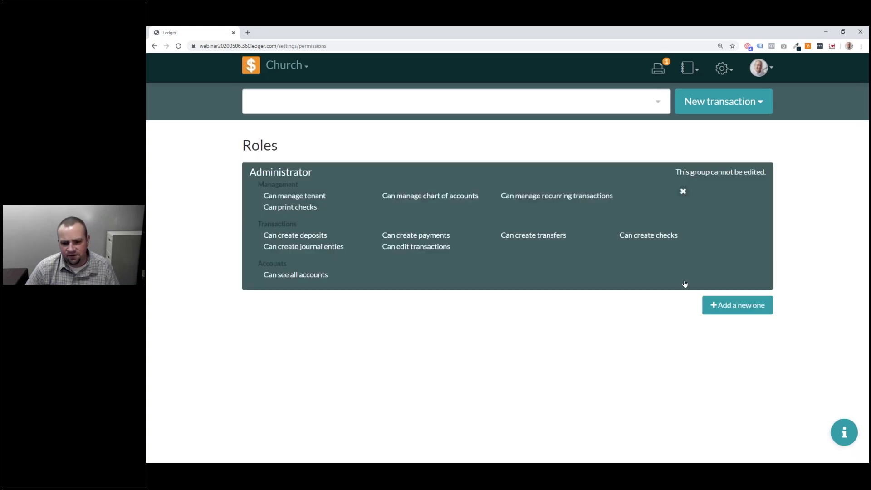
pyautogui.click(737, 305)
pyautogui.click(297, 295)
pyautogui.write('VBS Director')
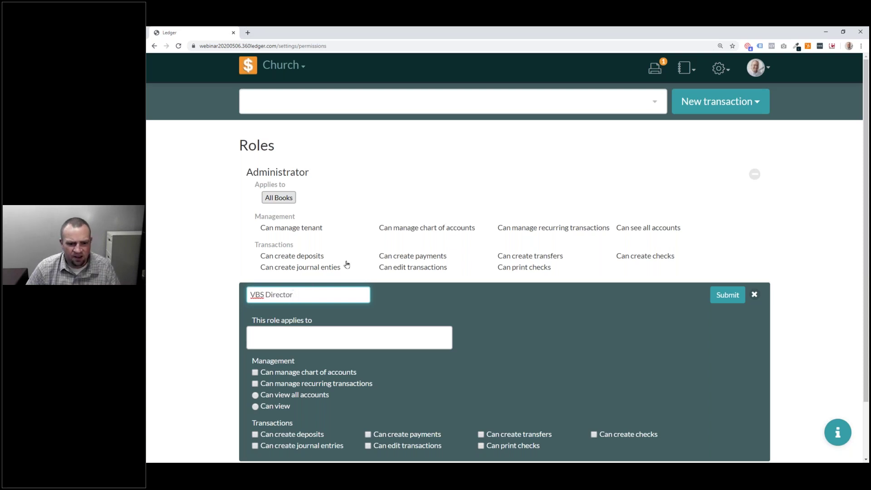
# - Apply the VBS Director role to the Church book, restrict its viewing to selected accounts and submit it
pyautogui.scroll(-2, 346, 265)
pyautogui.click(347, 266)
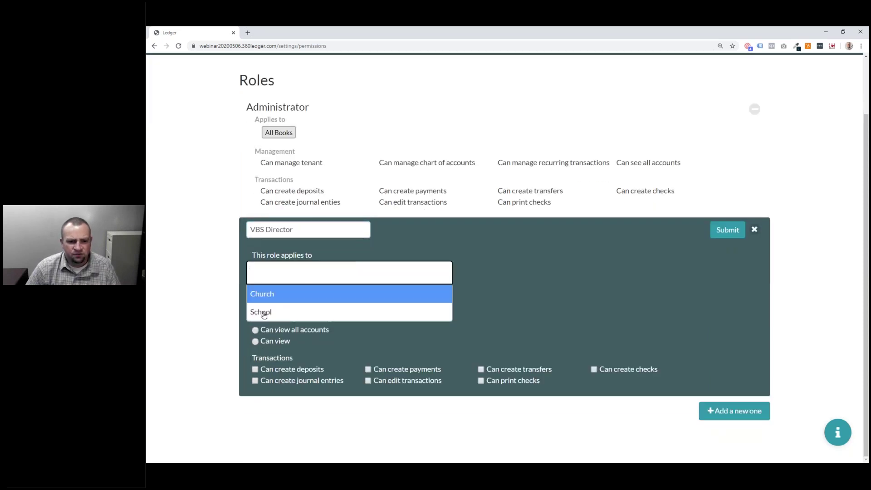
pyautogui.click(274, 294)
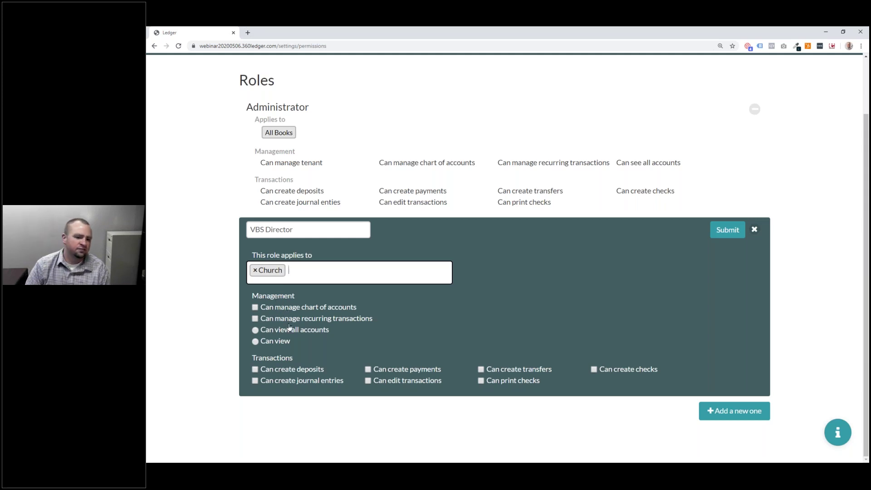
pyautogui.click(274, 342)
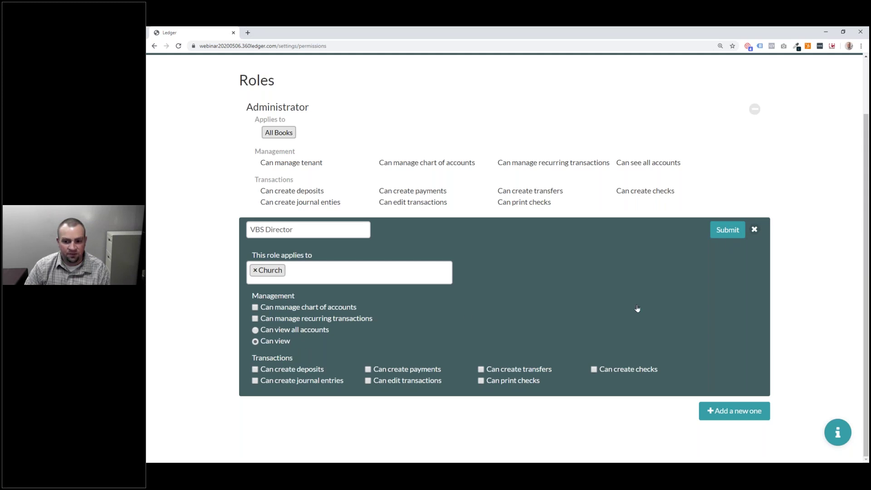
pyautogui.click(727, 230)
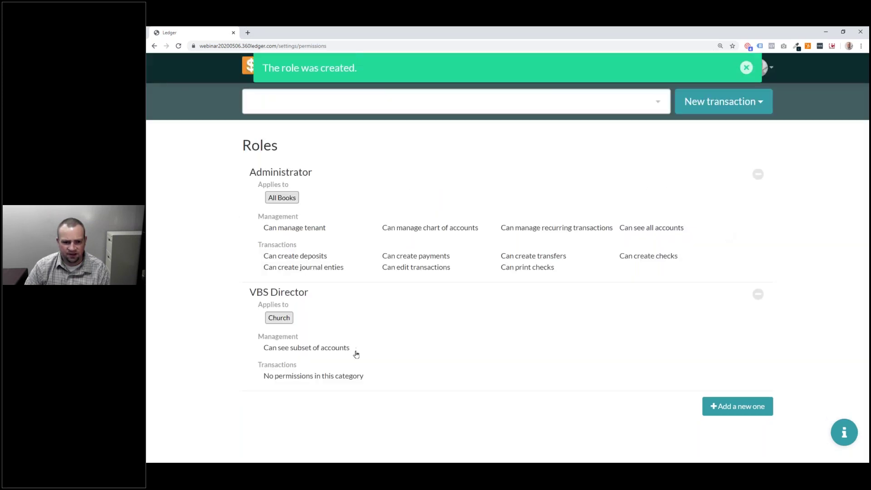
# - Edit the VBS Director role and make Vacation Bible School This Year's Cash and Vacation Bible School Savings accessible
pyautogui.click(413, 336)
pyautogui.scroll(-2, 363, 318)
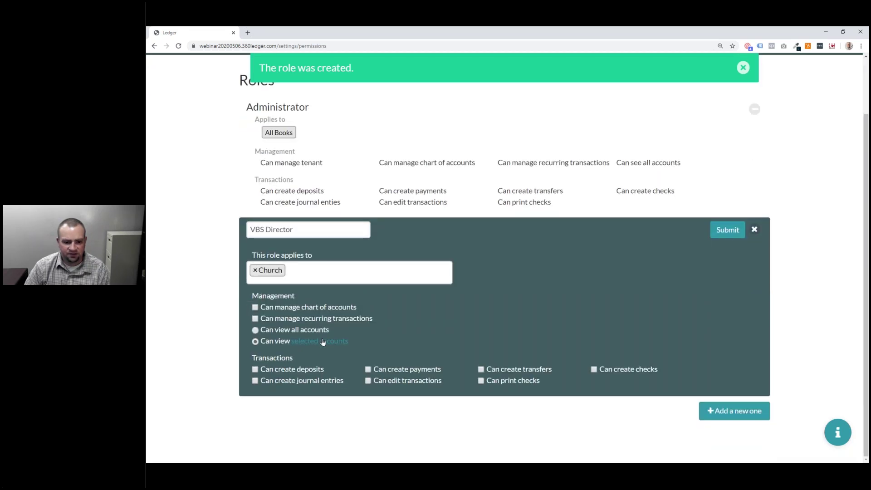
pyautogui.click(323, 341)
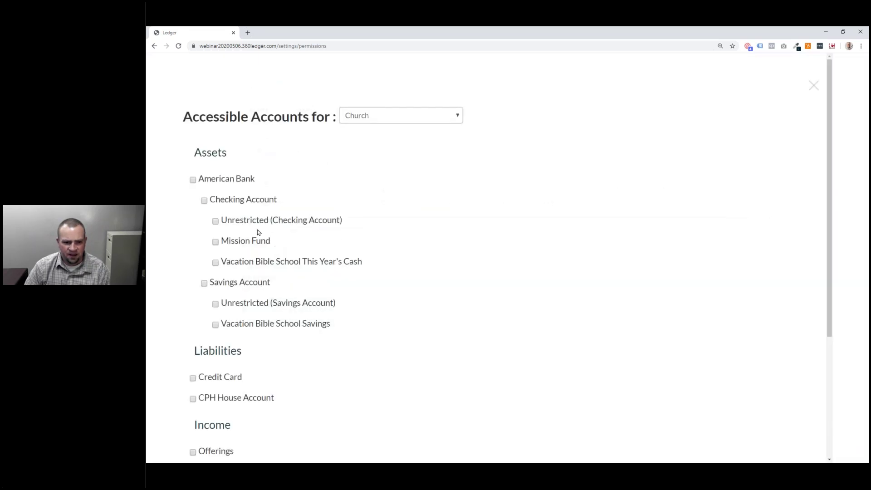
pyautogui.click(257, 261)
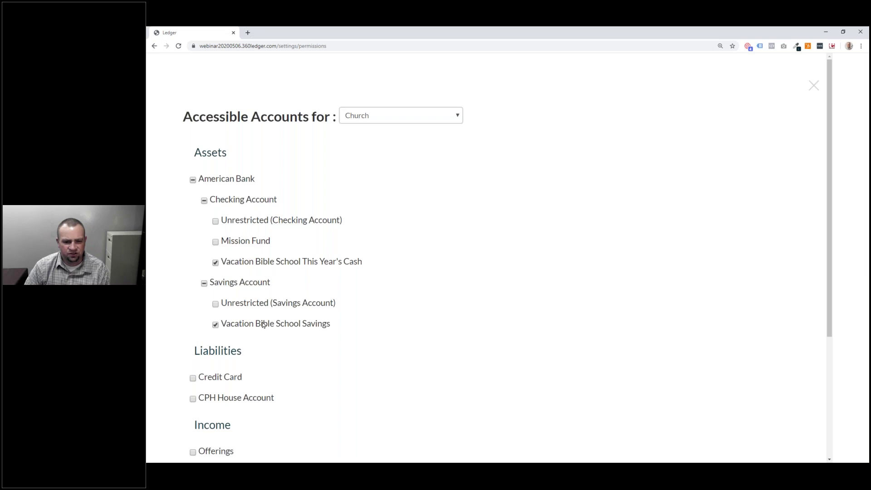
# - Make the Vacation Bible School offerings, registration fees, Teaching Materials and Crafts and Snacks accounts accessible to the role
pyautogui.scroll(-4, 263, 323)
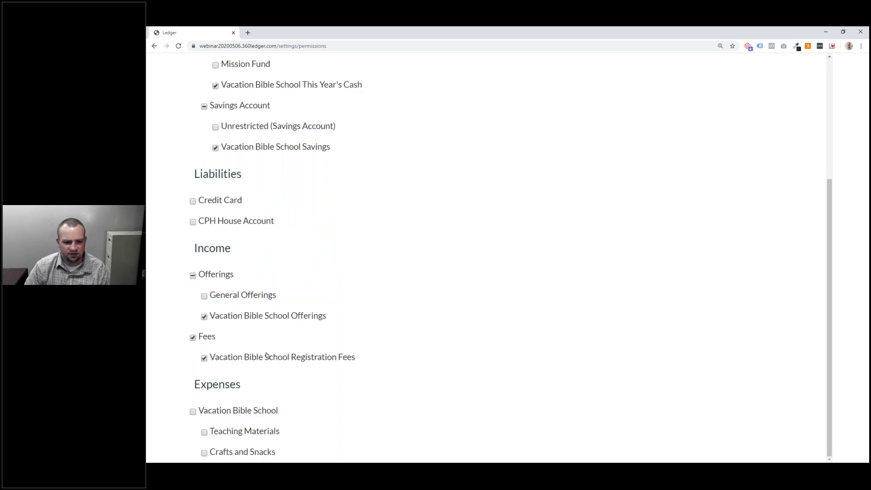
pyautogui.click(259, 432)
pyautogui.click(262, 449)
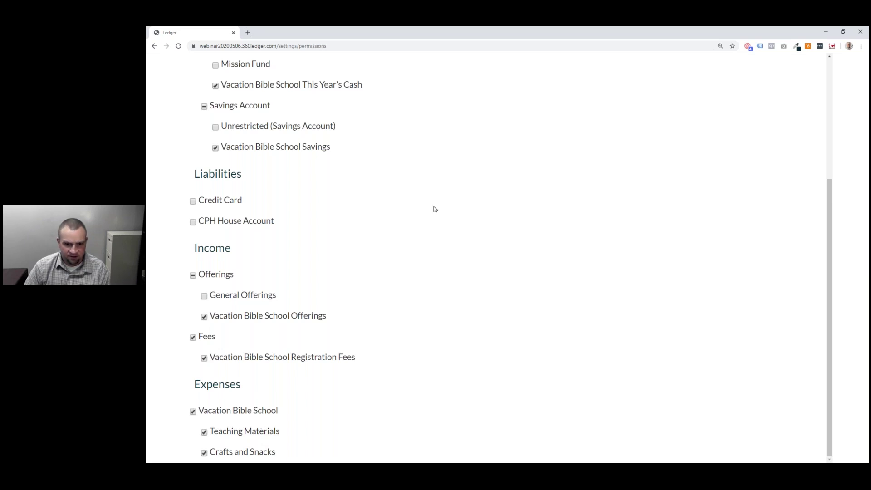
pyautogui.scroll(4, 608, 87)
pyautogui.scroll(-4, 414, 161)
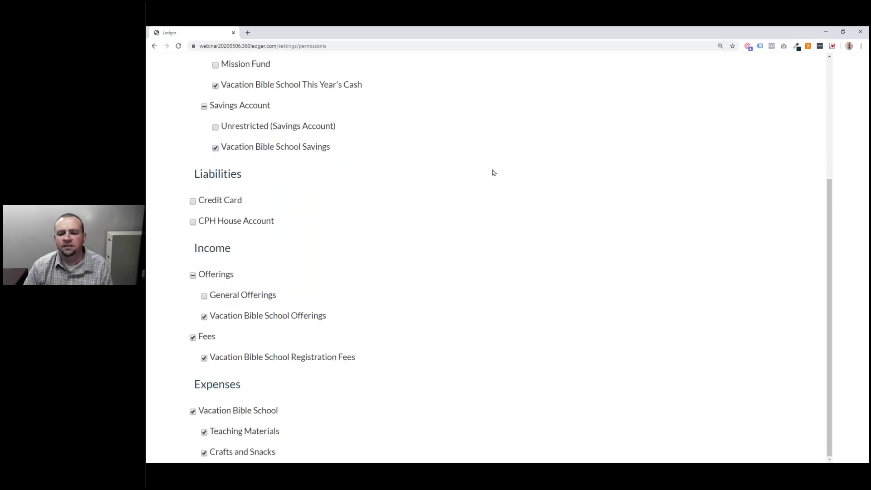
# - Close the accessible accounts list and submit the updated VBS Director role
pyautogui.hotkey('ctrl', '-')
pyautogui.hotkey('ctrl', '-')
pyautogui.hotkey('ctrl', '-')
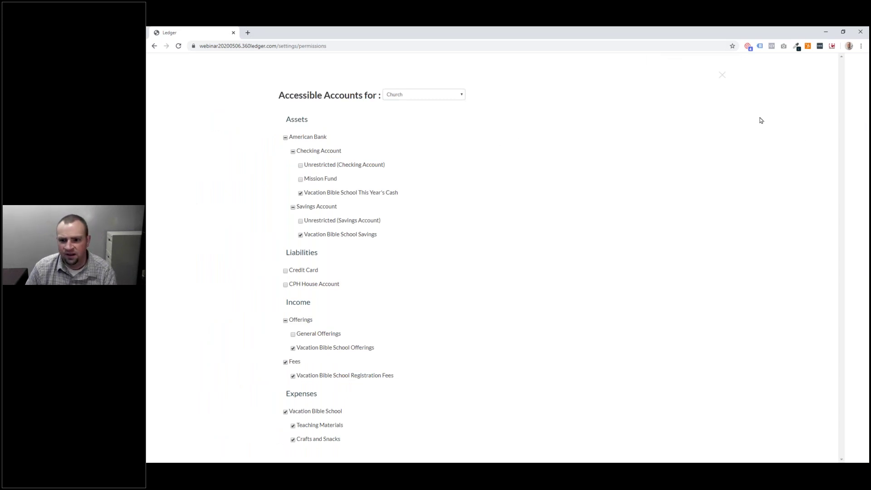
pyautogui.click(722, 74)
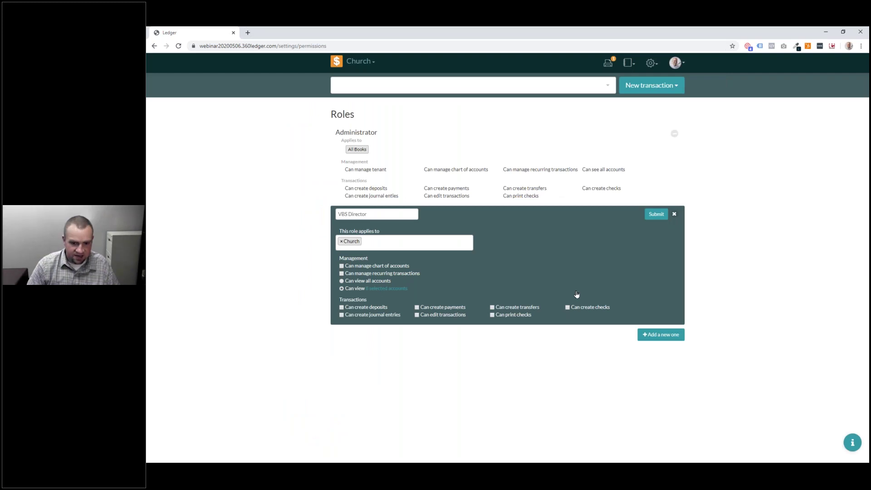
pyautogui.hotkey('ctrl', '+')
pyautogui.hotkey('ctrl', '+')
pyautogui.hotkey('ctrl', '+')
pyautogui.hotkey('ctrl', '+')
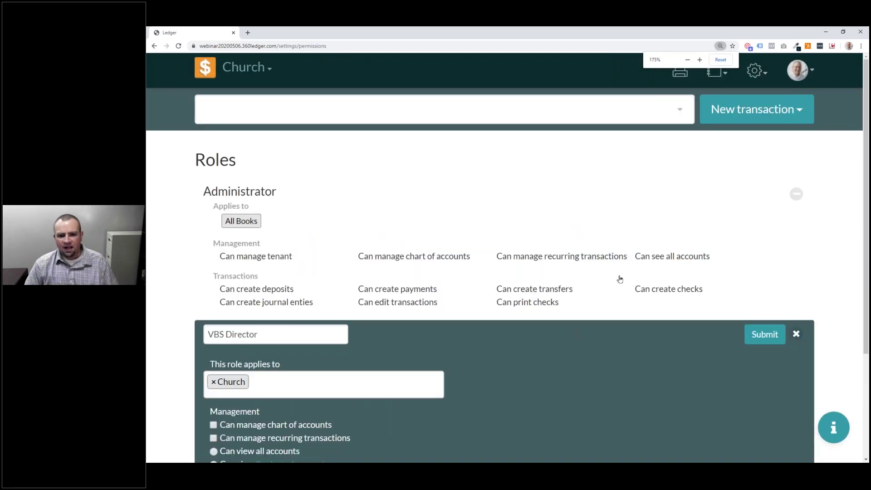
pyautogui.click(765, 334)
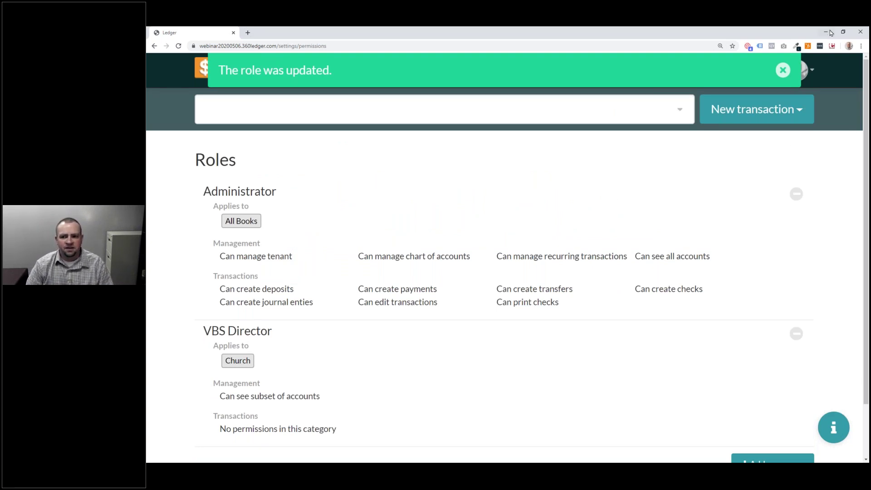
# - Dismiss the notification and open the Users settings
pyautogui.click(782, 70)
pyautogui.click(748, 67)
pyautogui.click(713, 236)
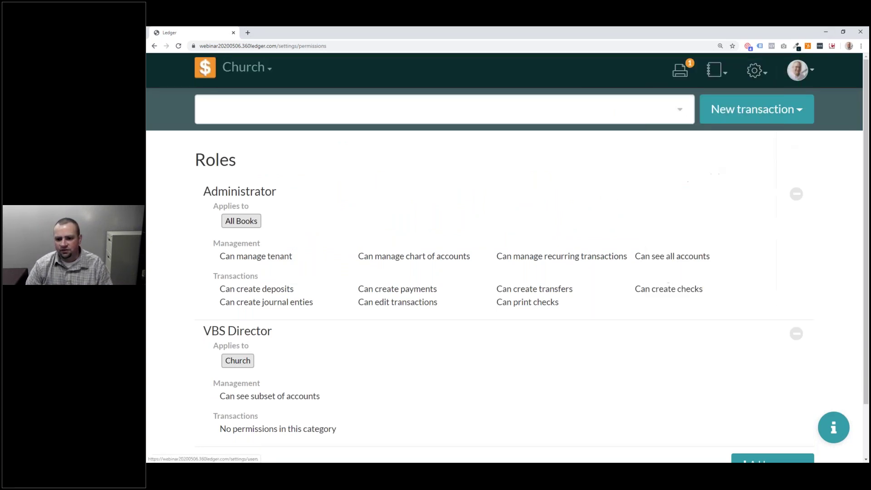
pyautogui.click(398, 192)
pyautogui.write('VBS Directo')
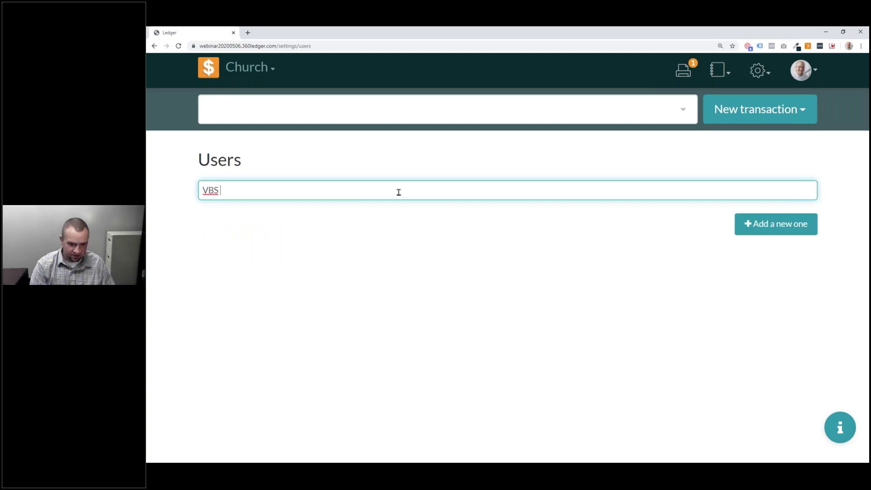
pyautogui.press('BackSpace')
pyautogui.press('BackSpace')
pyautogui.press('BackSpace')
pyautogui.press('BackSpace')
pyautogui.press('BackSpace')
pyautogui.press('BackSpace')
pyautogui.press('BackSpace')
pyautogui.press('BackSpace')
pyautogui.press('BackSpace')
pyautogui.press('BackSpace')
pyautogui.press('BackSpace')
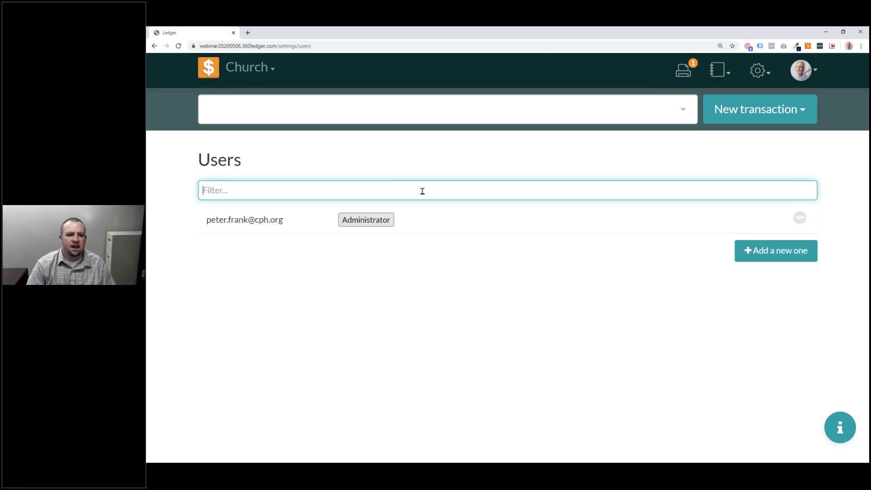
# - Start a new user and enter the VBS director's e-mail address
pyautogui.click(747, 250)
pyautogui.write('v')
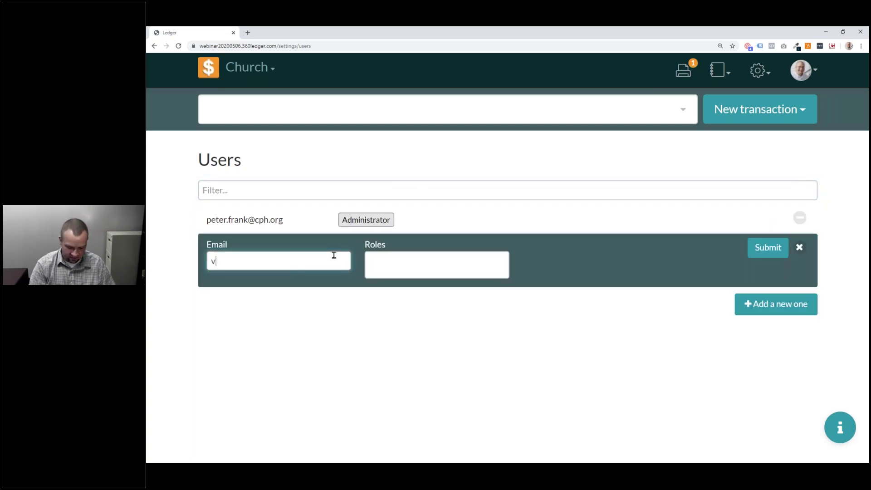
pyautogui.write('bsdirectio')
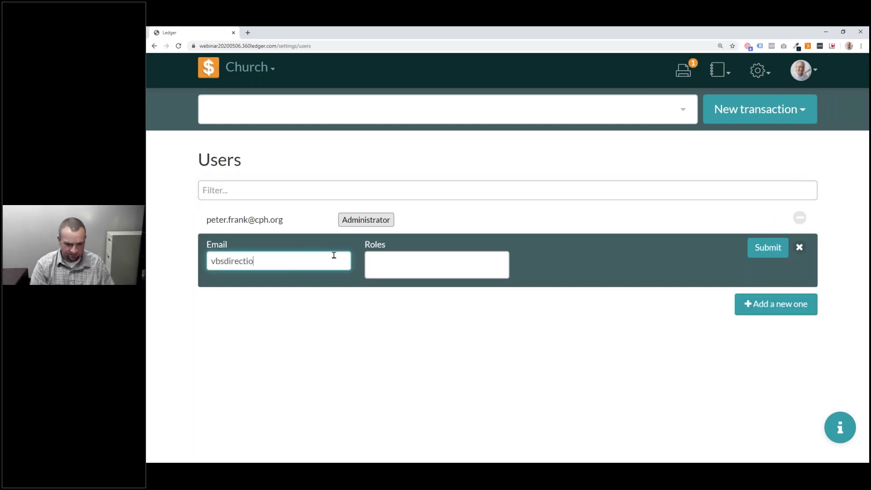
pyautogui.write('n@f')
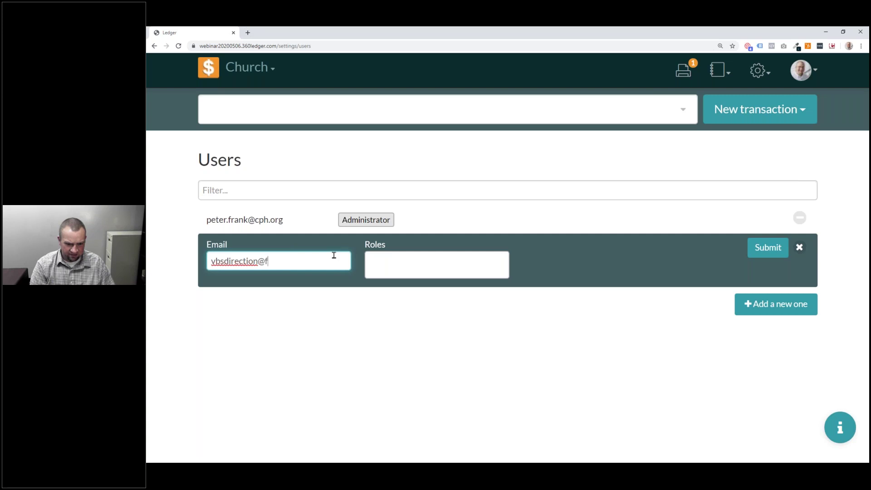
pyautogui.write('akeemaiad')
pyautogui.press('BackSpace')
pyautogui.press('BackSpace')
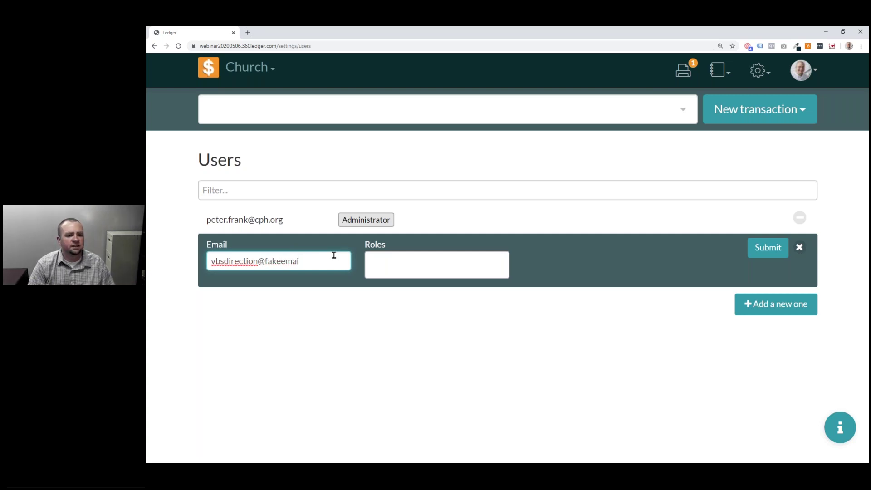
pyautogui.write('k')
pyautogui.press('BackSpace')
pyautogui.write('laddress@')
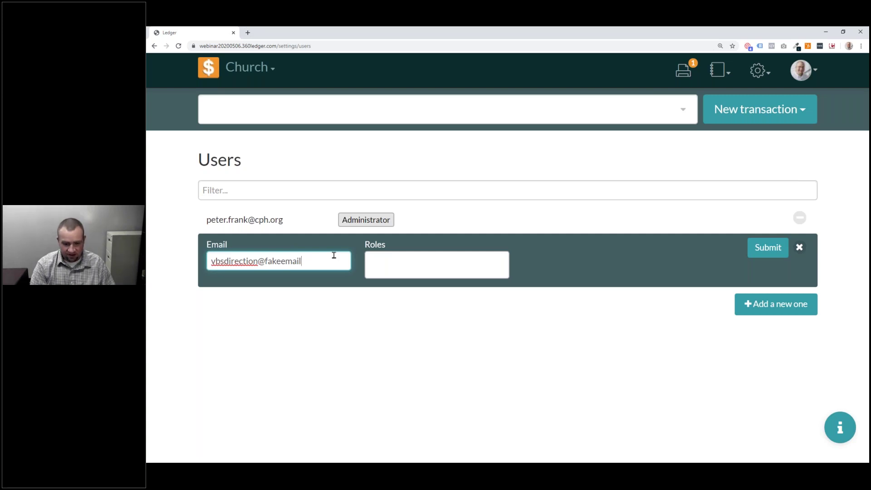
pyautogui.press('BackSpace')
pyautogui.write('.com')
# - Assign the VBS Director role to the new user and submit the user
pyautogui.click(400, 263)
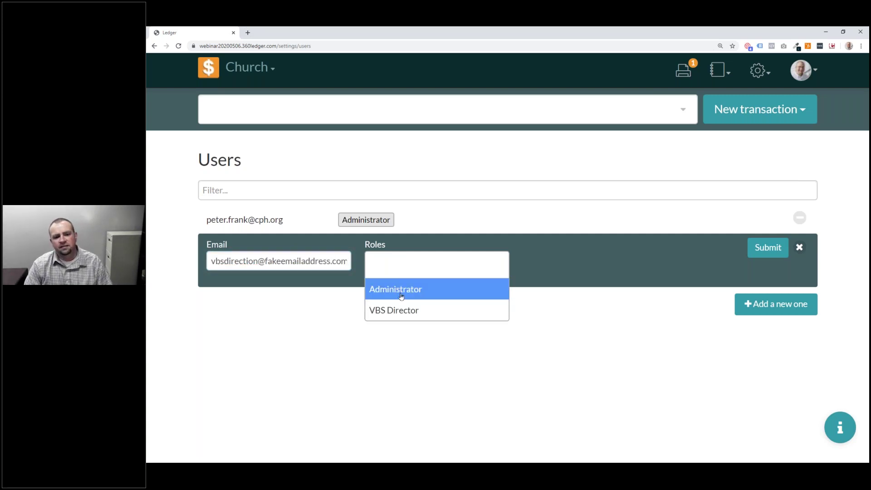
pyautogui.click(398, 306)
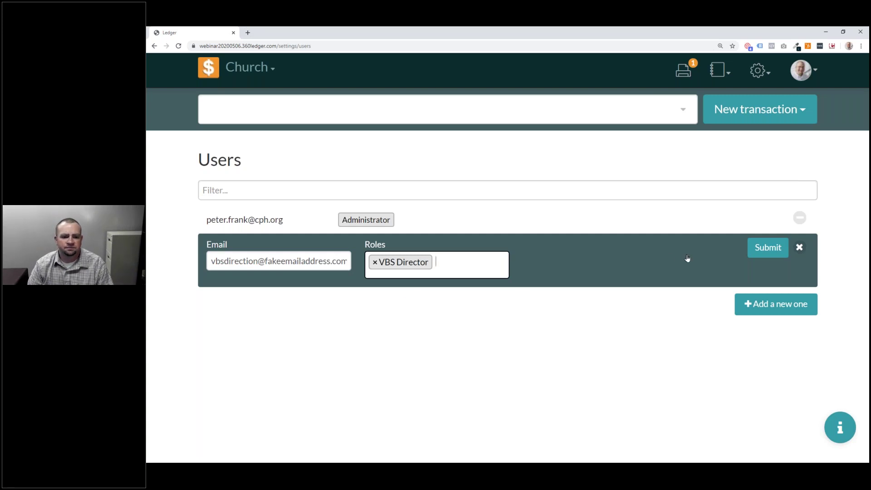
pyautogui.click(755, 248)
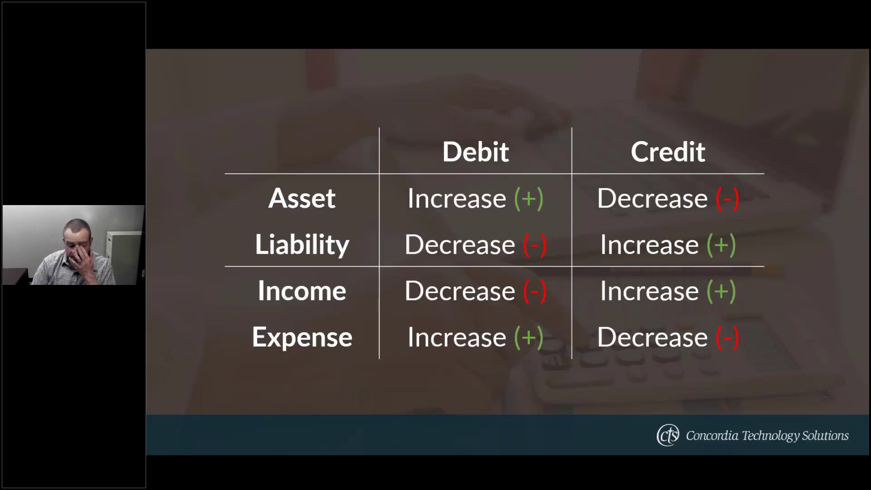
pyautogui.press('Right')
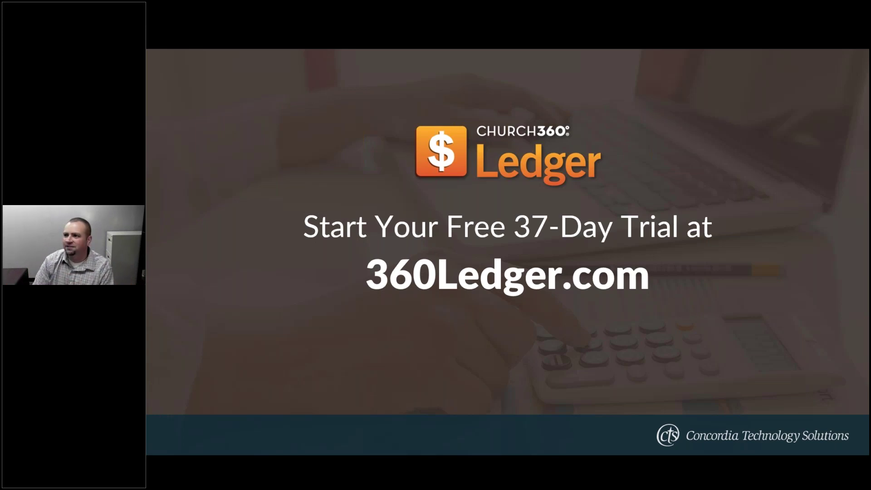
pyautogui.press('Right')
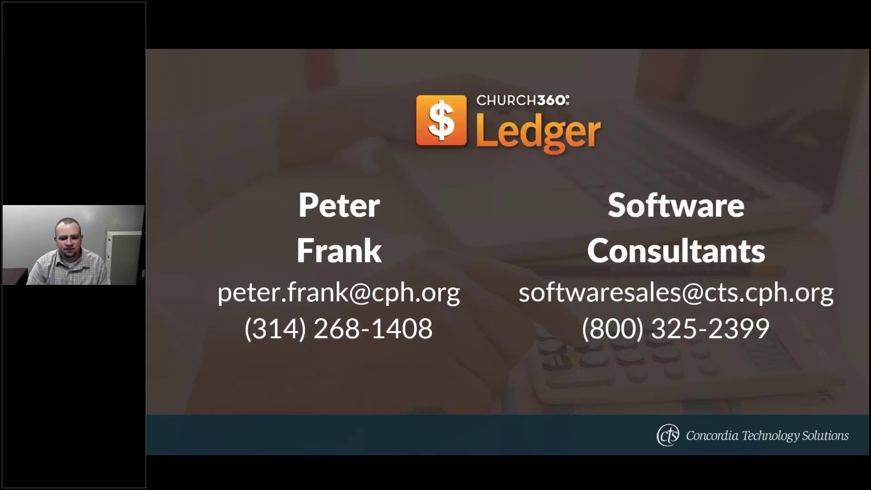